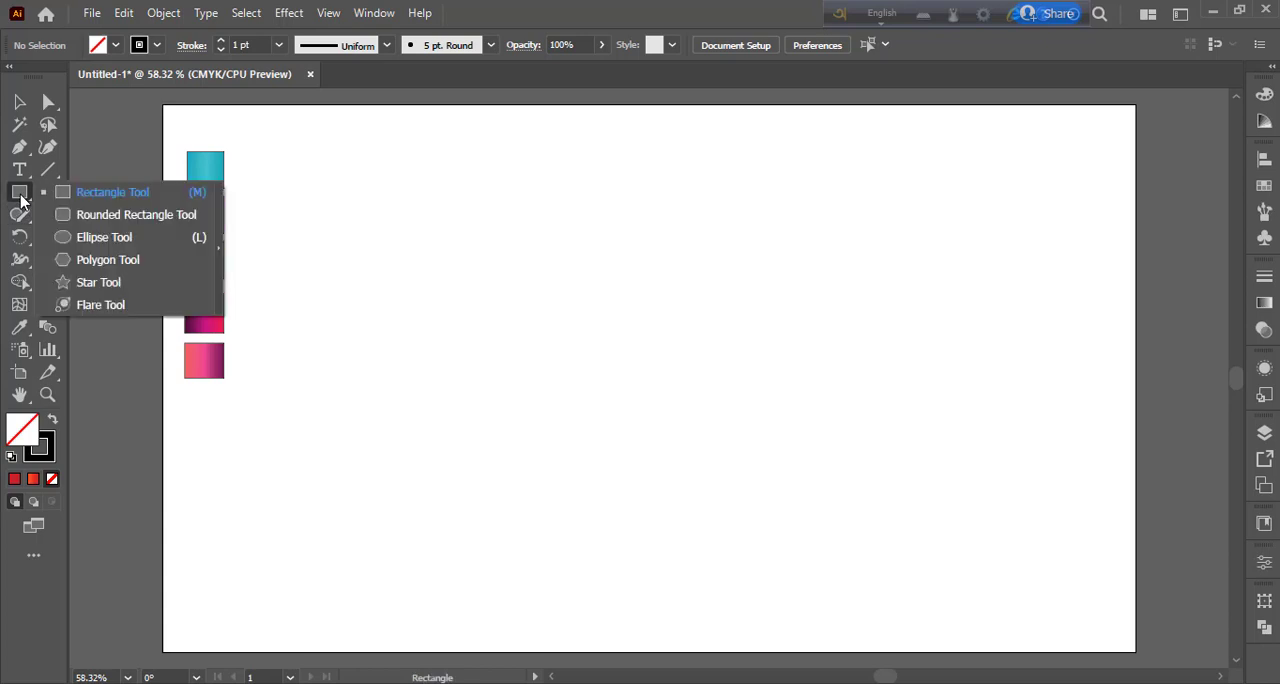
# Step: Draw a large circle outline mid-artboard and scale a duplicate pasted in the same place into a smaller concentric circle
pyautogui.moveTo(715, 354); pyautogui.dragTo(882, 542)
pyautogui.click(124, 13)
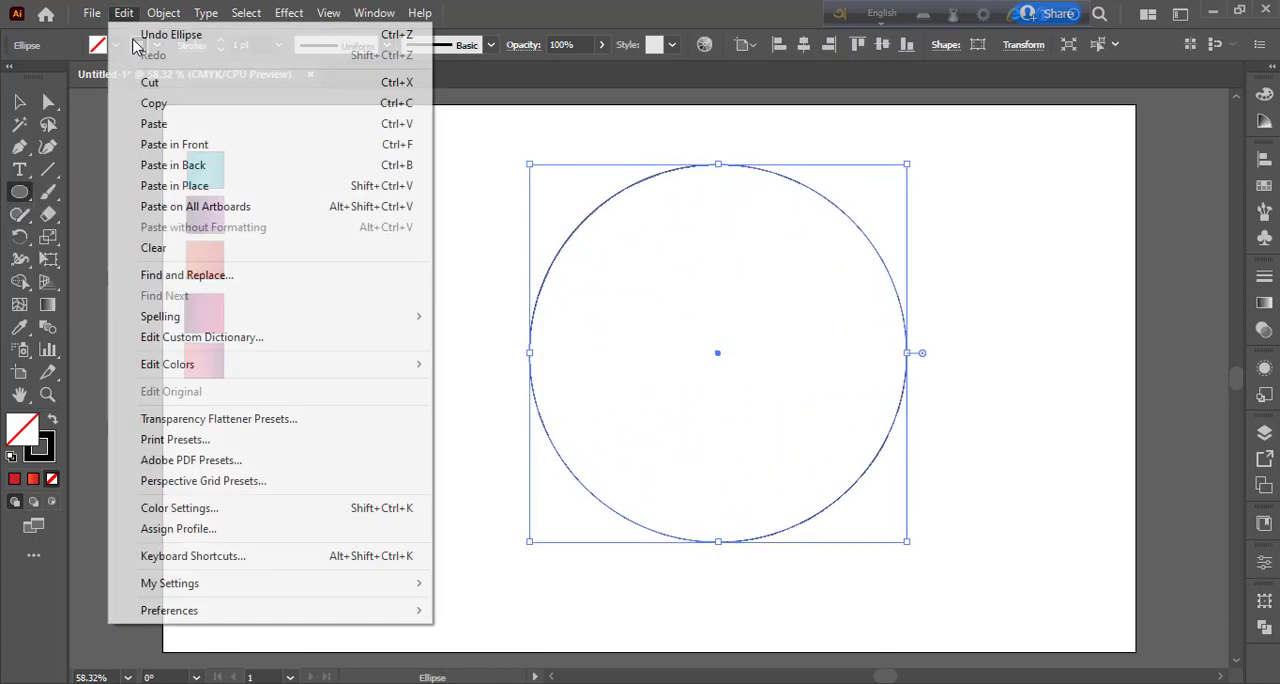
pyautogui.click(289, 197)
pyautogui.moveTo(908, 544); pyautogui.dragTo(831, 465)
pyautogui.click(20, 101)
pyautogui.click(386, 340)
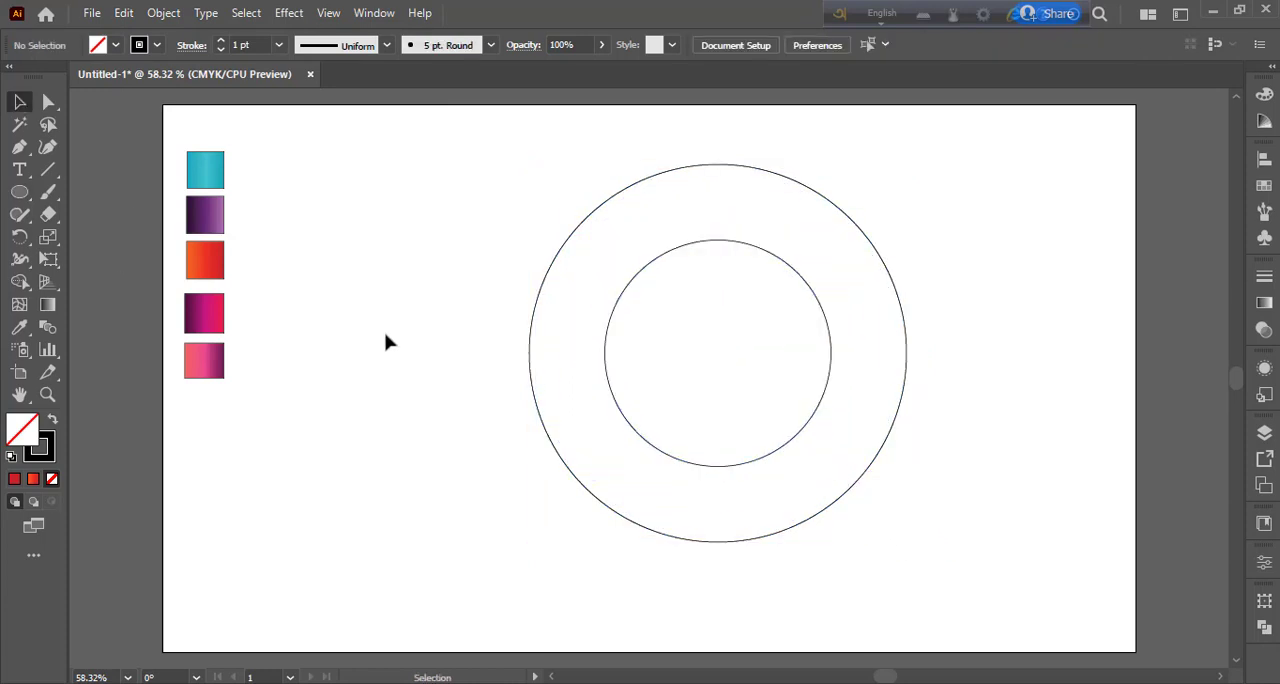
# Step: Duplicate the inner circle in place and scale the copy down to a small circle about its centre
pyautogui.click(757, 250)
pyautogui.click(124, 13)
pyautogui.click(126, 16)
pyautogui.click(124, 13)
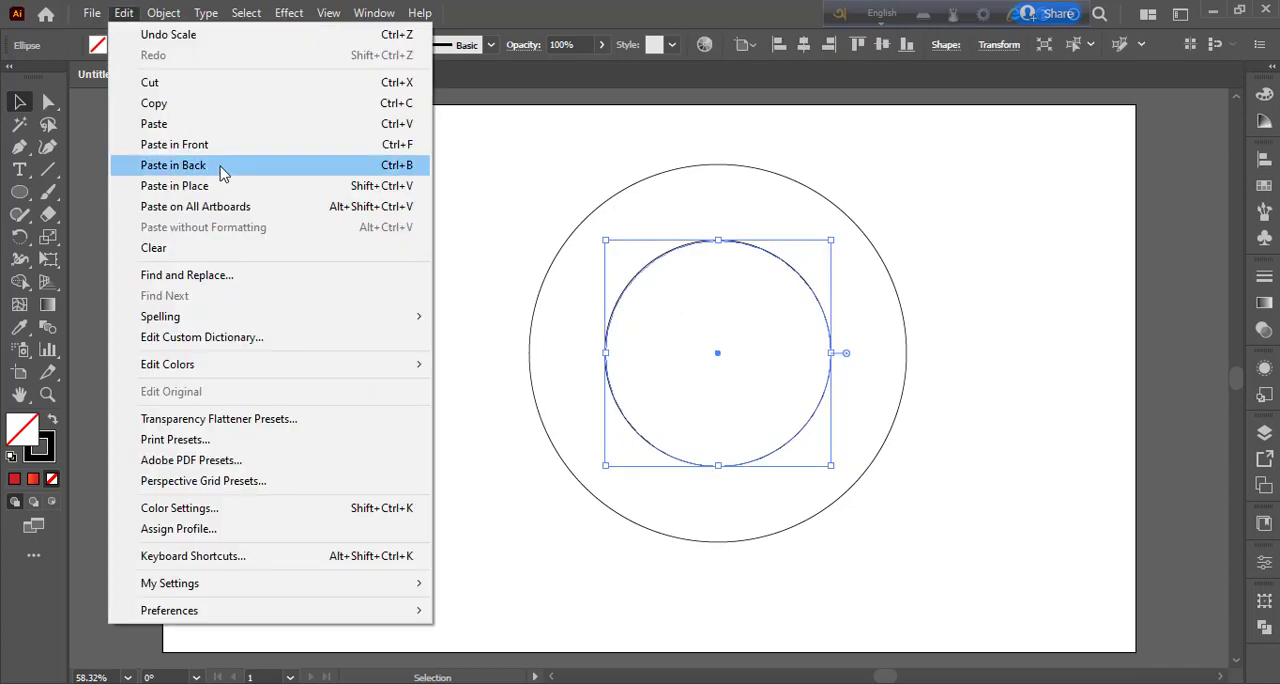
pyautogui.click(220, 186)
pyautogui.moveTo(831, 466); pyautogui.dragTo(763, 405)
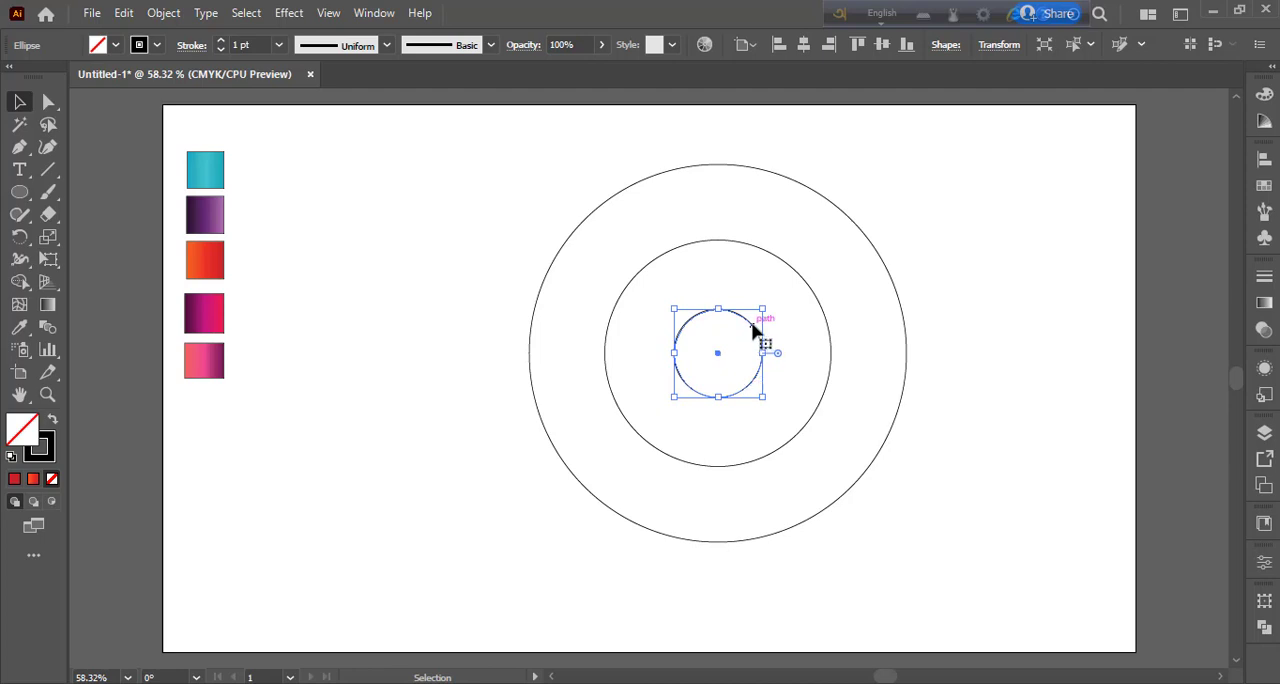
# Step: Move the small circle into the upper-right part of the ring and resize it to fit the band between both circles
pyautogui.moveTo(755, 330); pyautogui.dragTo(886, 266)
pyautogui.moveTo(893, 331); pyautogui.dragTo(898, 324)
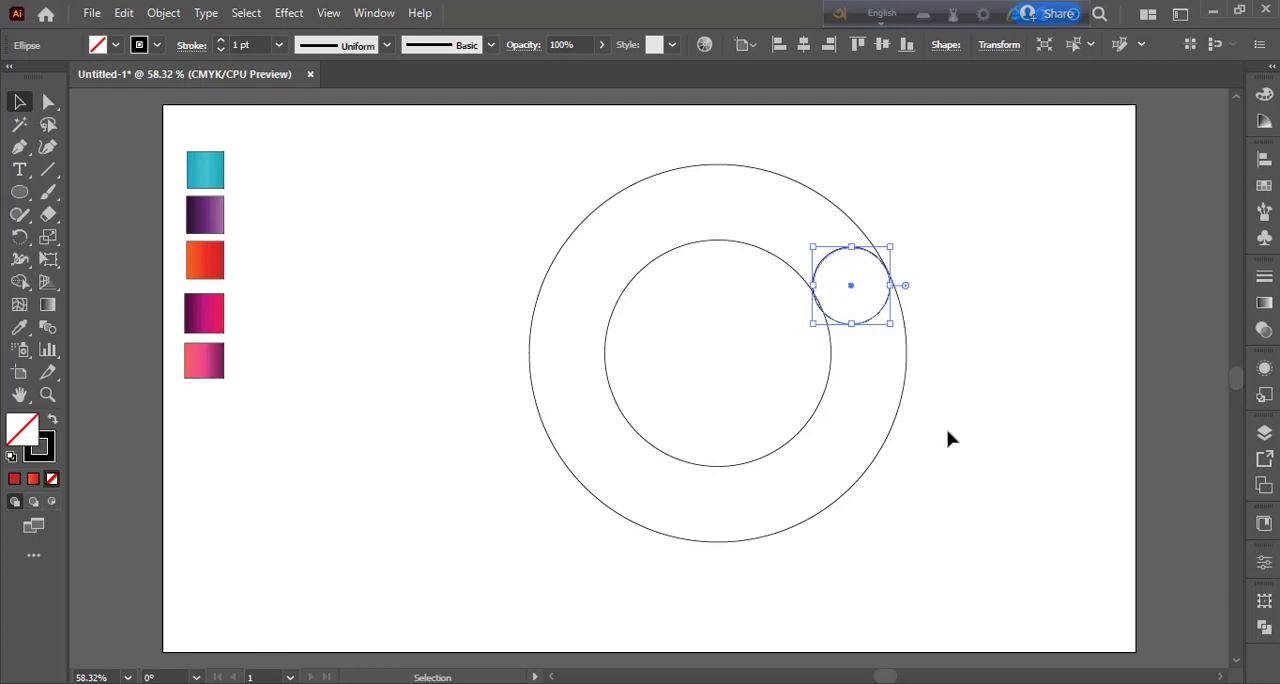
pyautogui.click(948, 437)
pyautogui.click(887, 303)
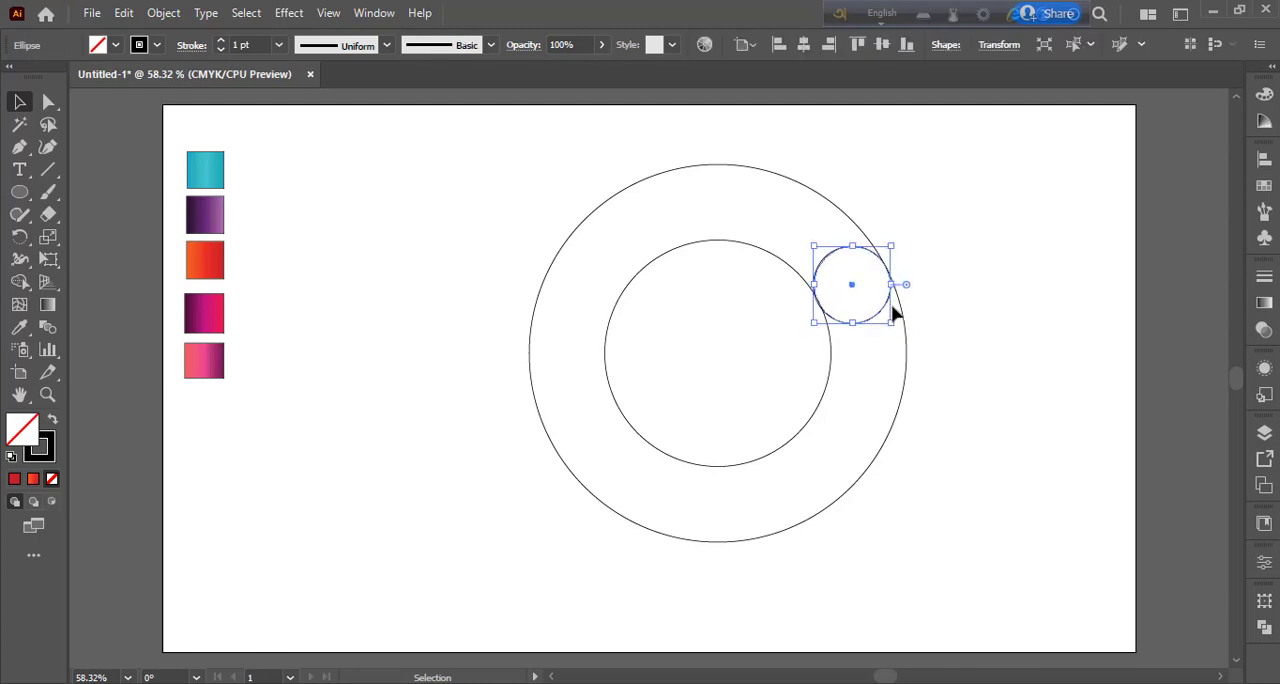
# Step: Duplicate the small circle lower on the ring's right side and nudge the copy to fit within the band
pyautogui.moveTo(878, 316); pyautogui.dragTo(876, 457)
pyautogui.click(950, 442)
pyautogui.click(928, 555)
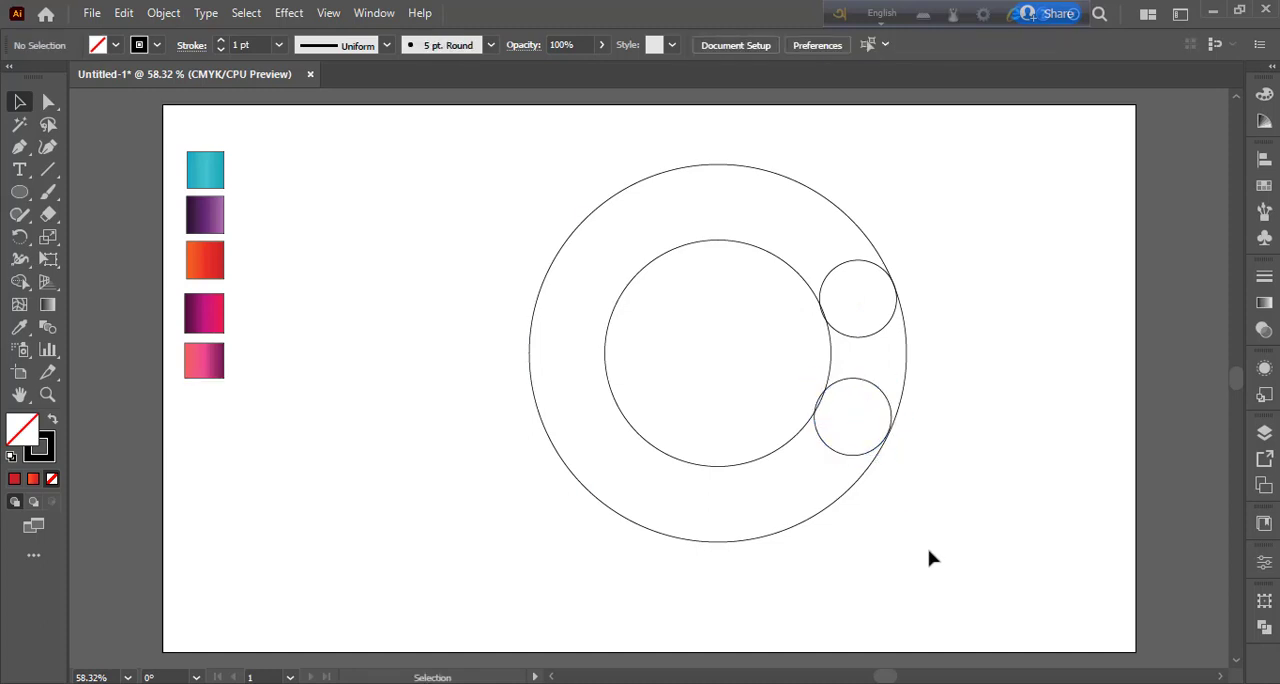
pyautogui.click(891, 406)
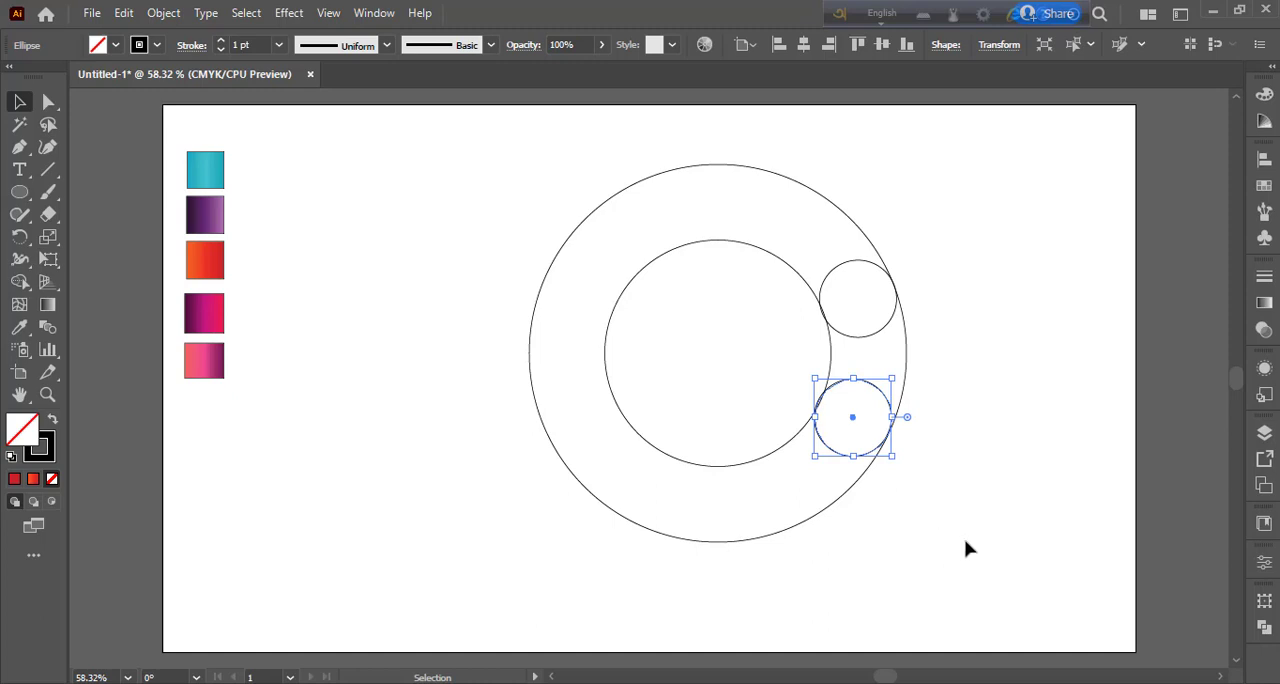
pyautogui.press('Down')
pyautogui.press('Right')
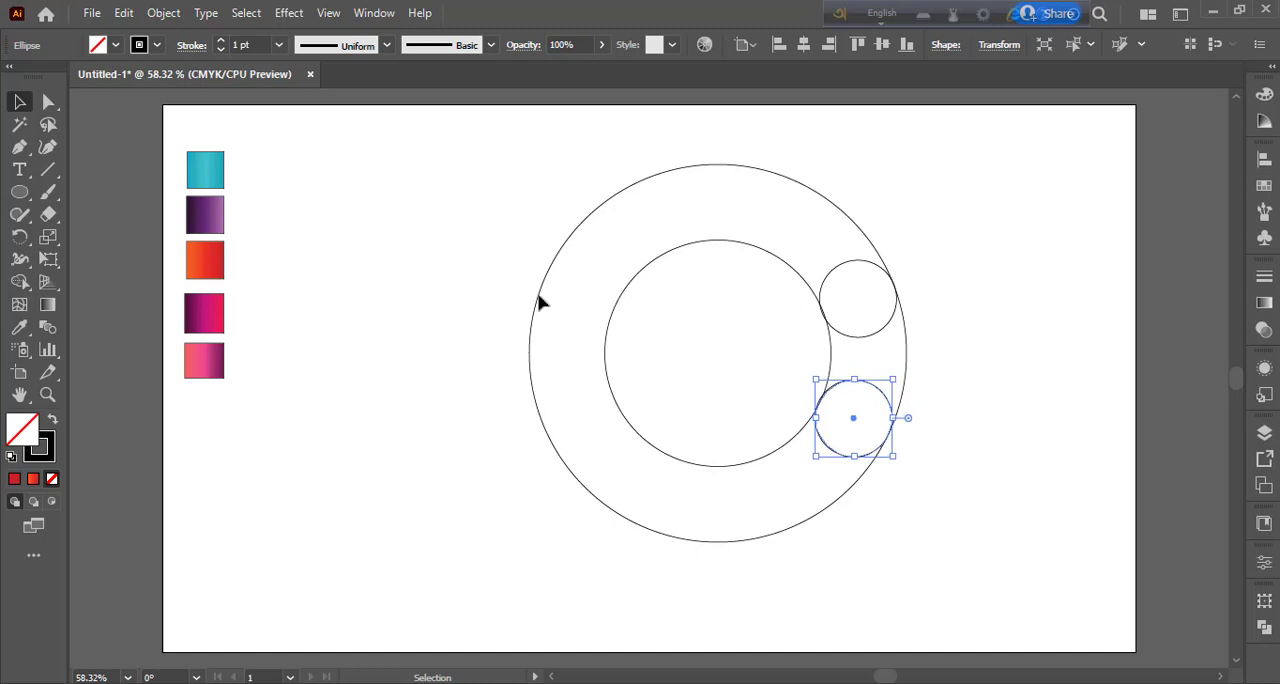
# Step: Merge the ring with both small circles using the Shape Builder, removing the centre and right gap to leave a C shape
pyautogui.moveTo(493, 150); pyautogui.dragTo(958, 540)
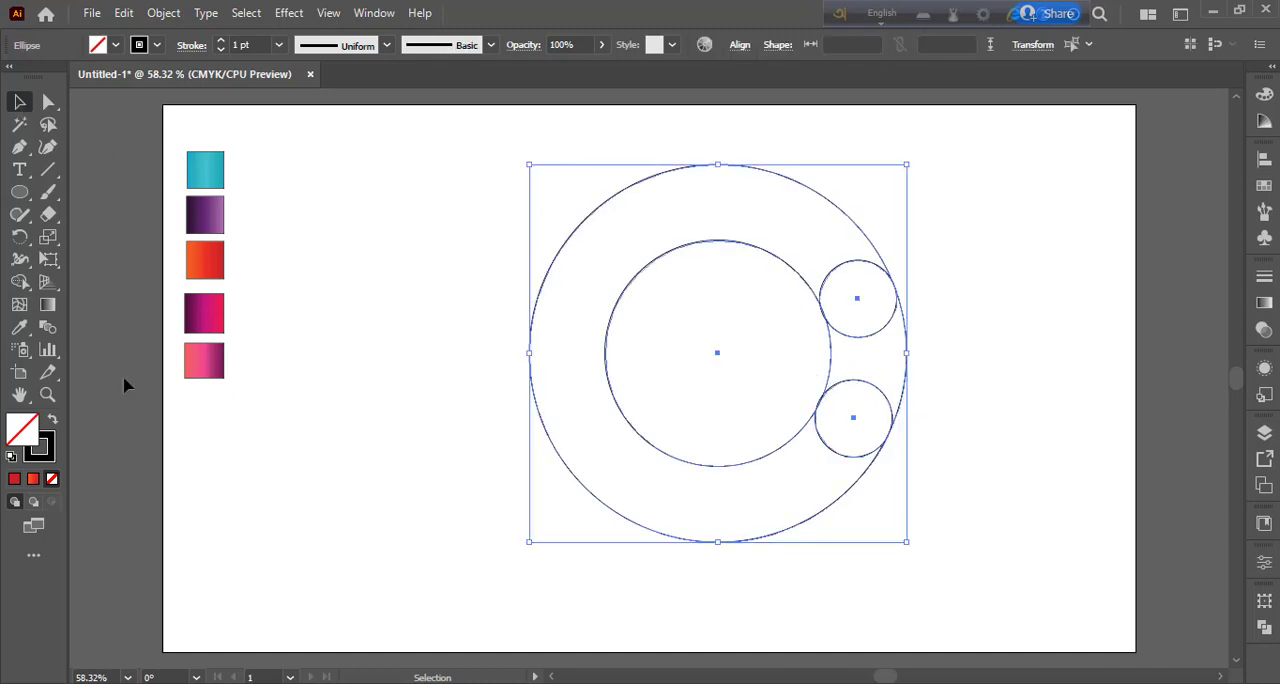
pyautogui.click(19, 283)
pyautogui.moveTo(864, 310); pyautogui.dragTo(822, 240)
pyautogui.moveTo(851, 426); pyautogui.dragTo(812, 491)
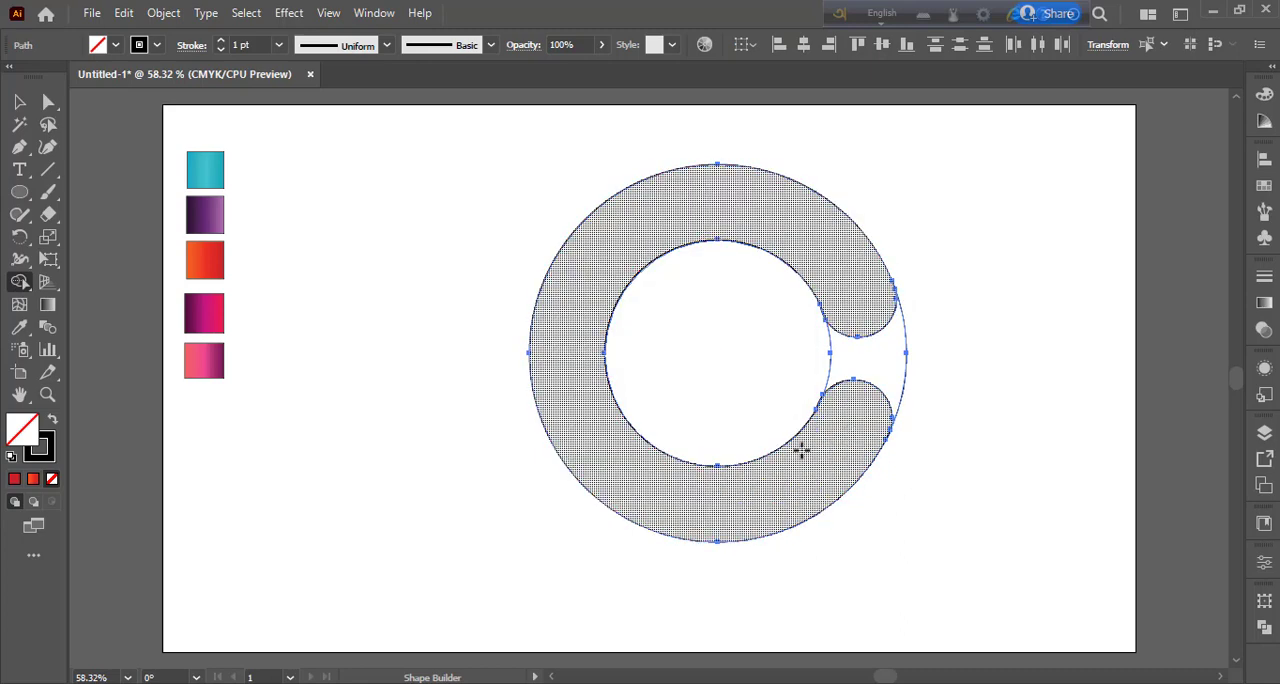
pyautogui.moveTo(820, 349); pyautogui.dragTo(931, 368)
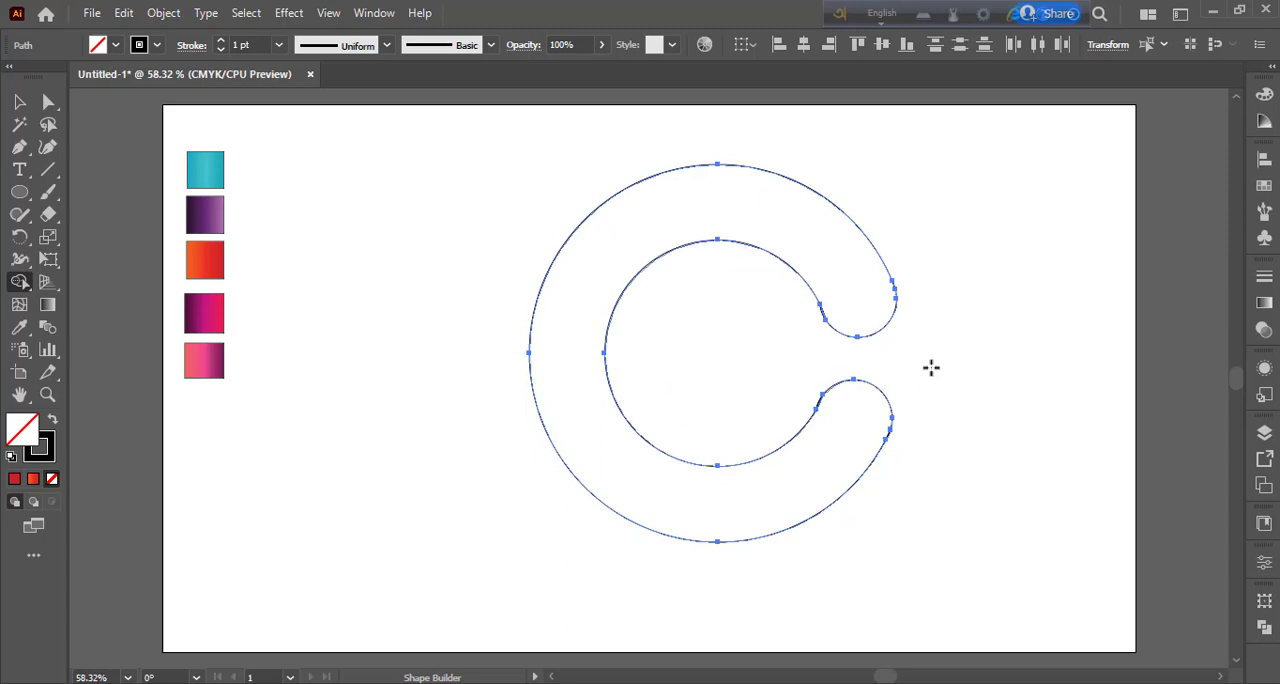
# Step: Merge the thin slivers on the inner edges of both rounded ends into the C with the Shape Builder
pyautogui.hotkey('ctrl', '=')
pyautogui.hotkey('ctrl', '=')
pyautogui.hotkey('ctrl', '=')
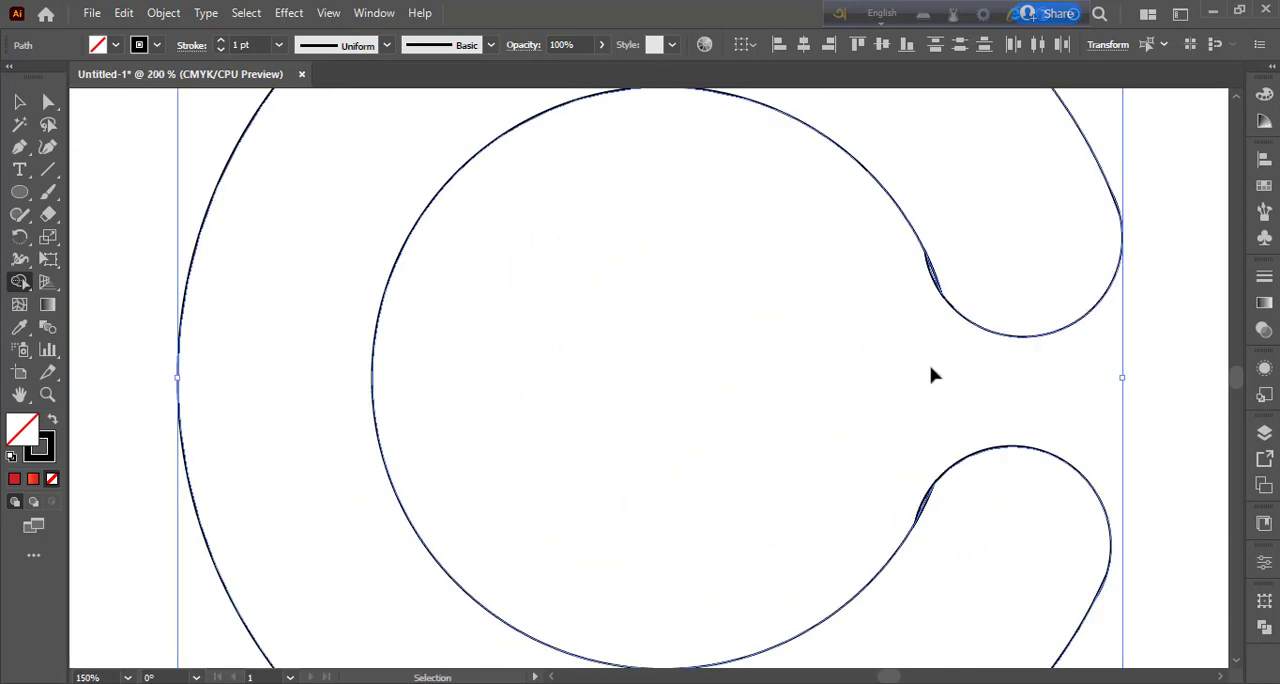
pyautogui.hotkey('ctrl', '=')
pyautogui.press('space')
pyautogui.moveTo(970, 424); pyautogui.dragTo(647, 127)
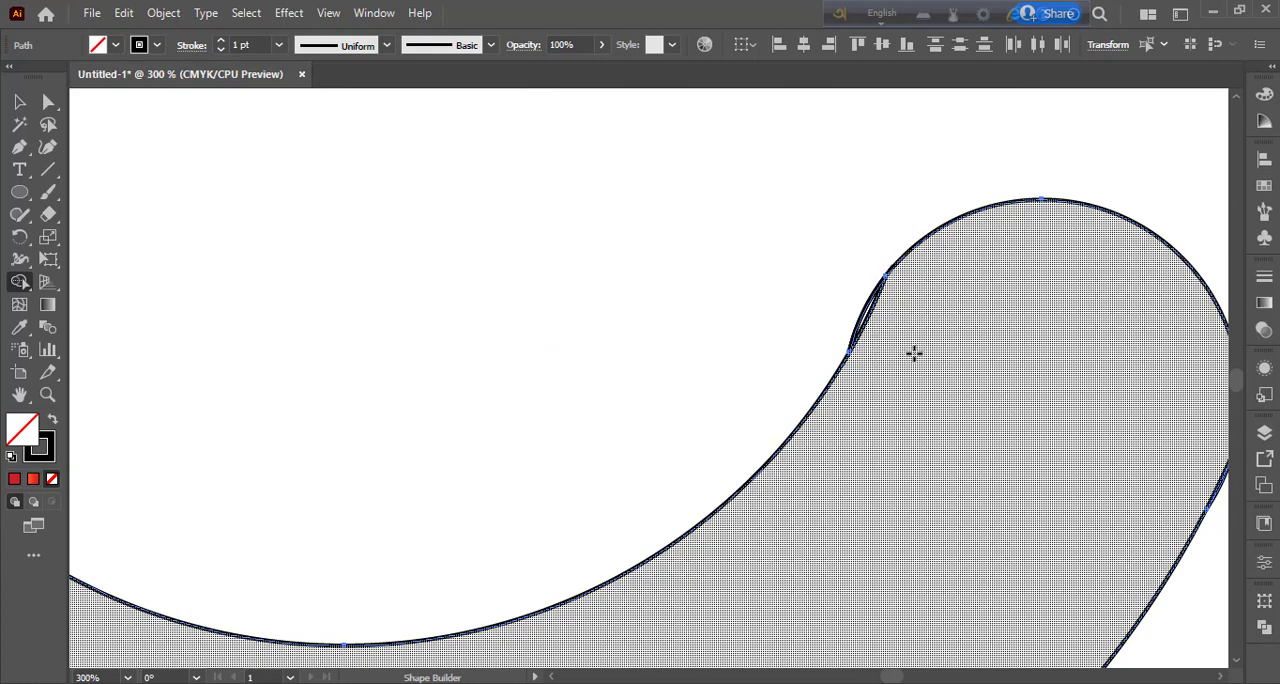
pyautogui.moveTo(914, 353)
pyautogui.mouseDown()
pyautogui.moveTo(872, 317)
pyautogui.moveTo(891, 338)
pyautogui.moveTo(872, 573)
pyautogui.moveTo(858, 444)
pyautogui.moveTo(808, 417)
pyautogui.mouseUp()
pyautogui.press('space')
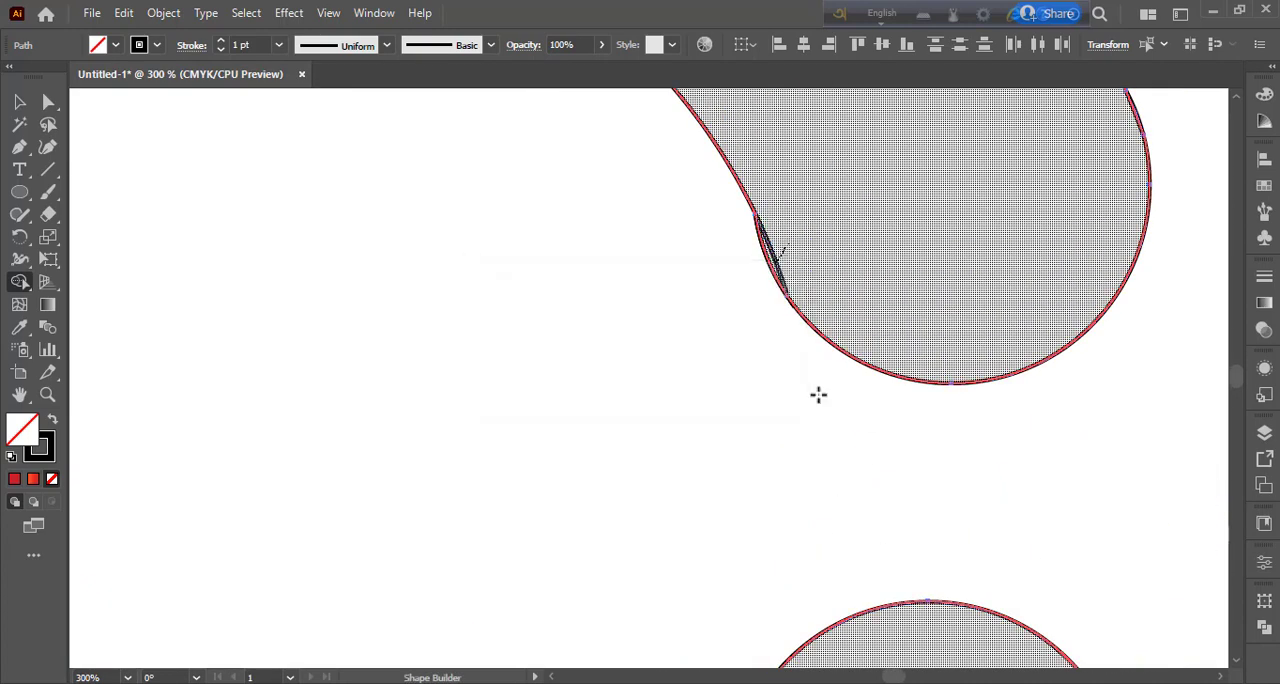
pyautogui.press('space')
pyautogui.moveTo(860, 514); pyautogui.dragTo(673, 332)
pyautogui.moveTo(848, 619); pyautogui.dragTo(714, 334)
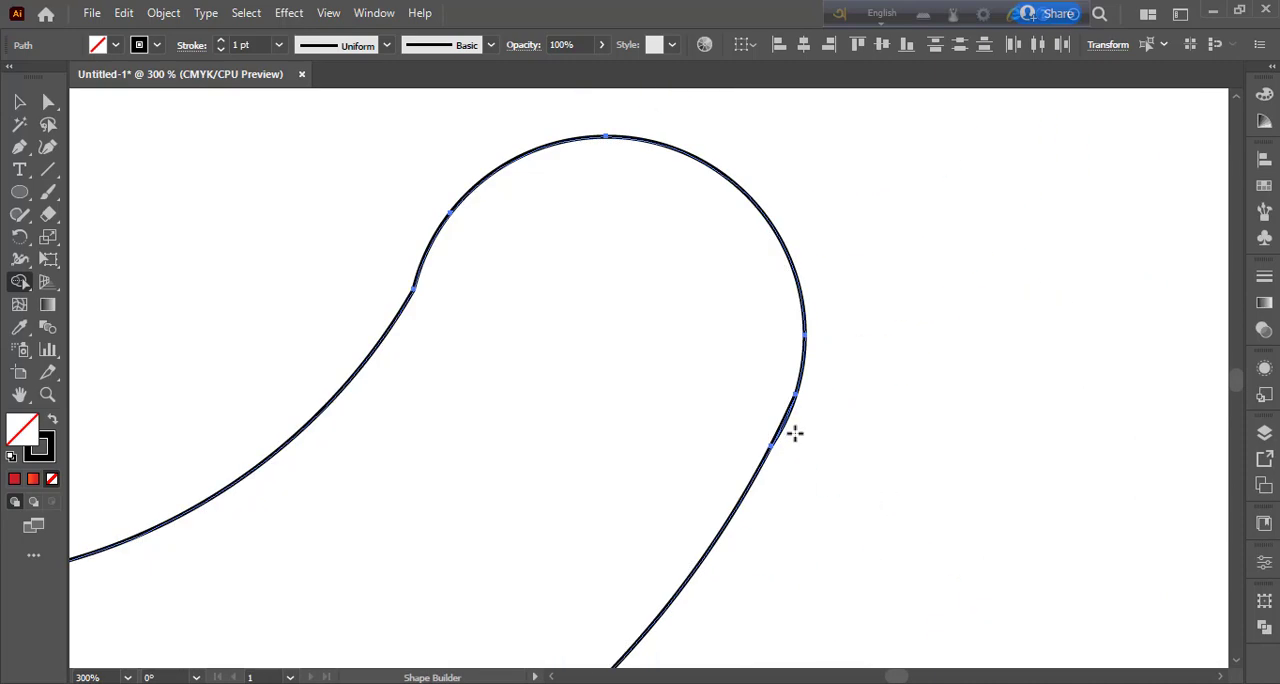
# Step: Merge the thin sliver on the outer edge of the C's lower rounded end using the Shape Builder
pyautogui.moveTo(789, 419); pyautogui.dragTo(817, 437)
pyautogui.hotkey('ctrl', 'z')
pyautogui.hotkey('ctrl', '=')
pyautogui.hotkey('ctrl', '=')
pyautogui.hotkey('ctrl', '=')
pyautogui.hotkey('ctrl', '=')
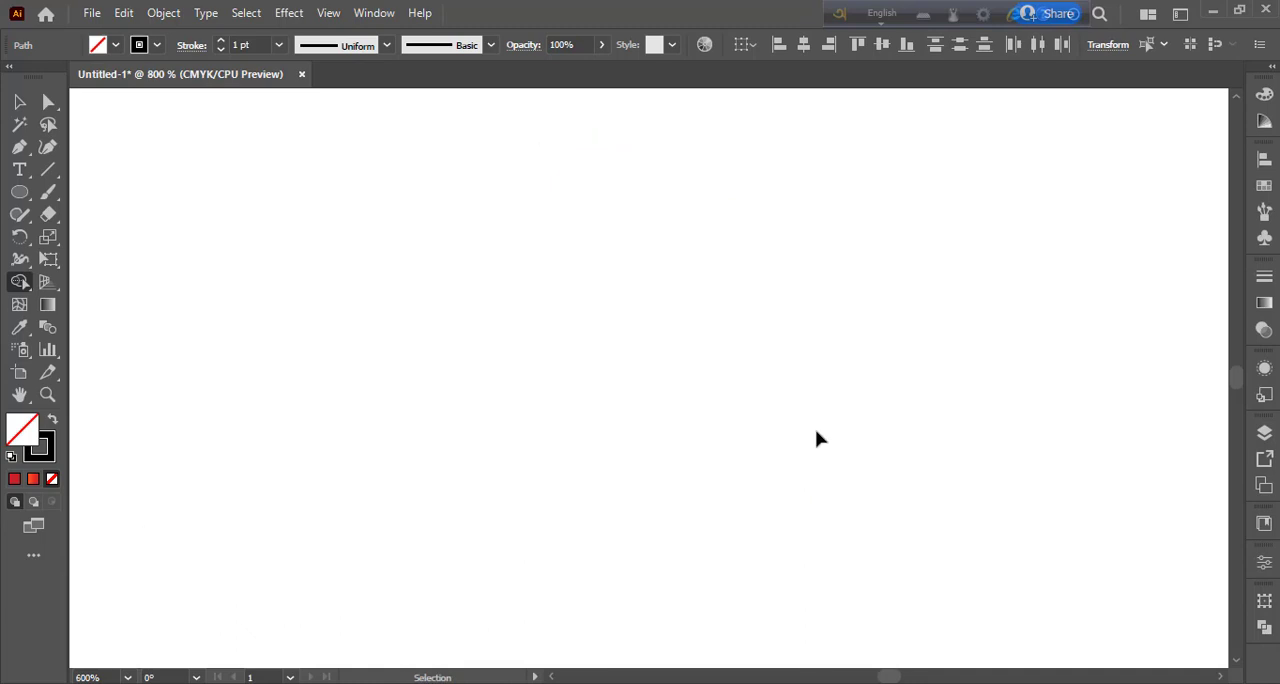
pyautogui.press('space')
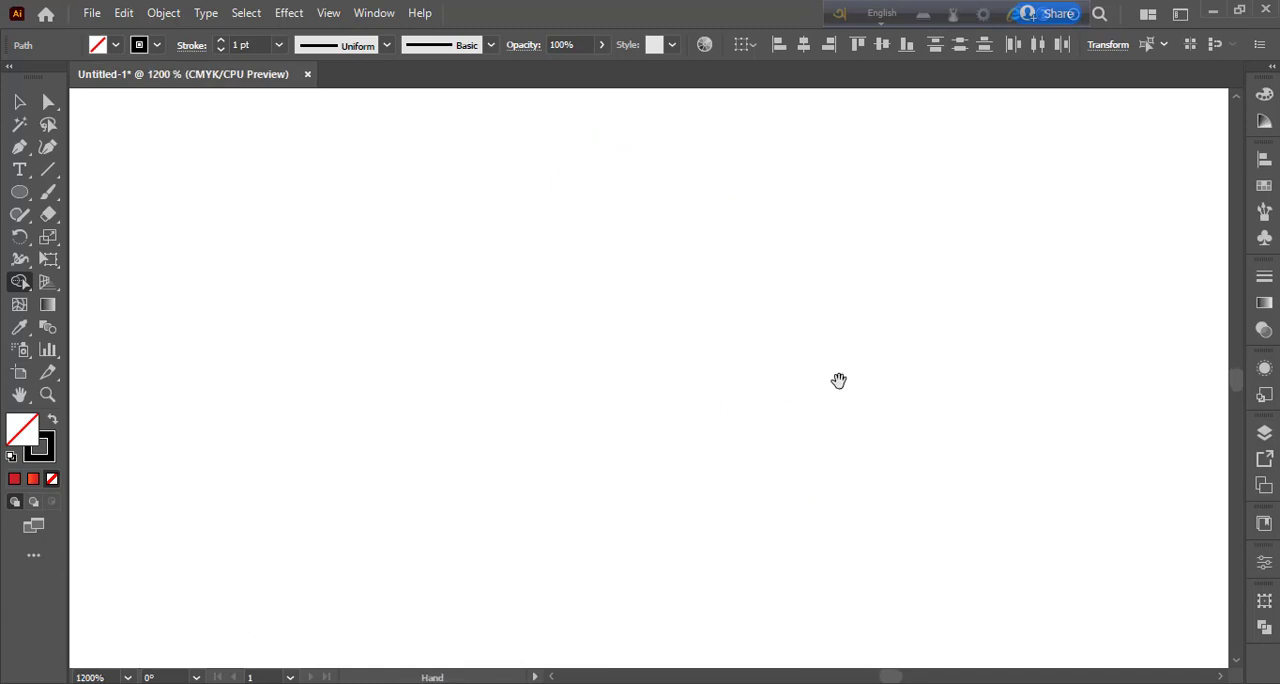
pyautogui.hotkey('ctrl', '-')
pyautogui.hotkey('ctrl', '-')
pyautogui.hotkey('ctrl', '-')
pyautogui.hotkey('ctrl', '-')
pyautogui.hotkey('ctrl', '-')
pyautogui.press('space')
pyautogui.moveTo(832, 376); pyautogui.dragTo(620, 262)
pyautogui.moveTo(1066, 636); pyautogui.dragTo(698, 442)
pyautogui.hotkey('ctrl', '=')
pyautogui.moveTo(709, 501); pyautogui.dragTo(395, 393)
pyautogui.moveTo(925, 559); pyautogui.dragTo(391, 277)
pyautogui.hotkey('ctrl', '=')
pyautogui.press('space')
pyautogui.moveTo(1084, 652); pyautogui.dragTo(419, 313)
pyautogui.moveTo(855, 458); pyautogui.dragTo(762, 409)
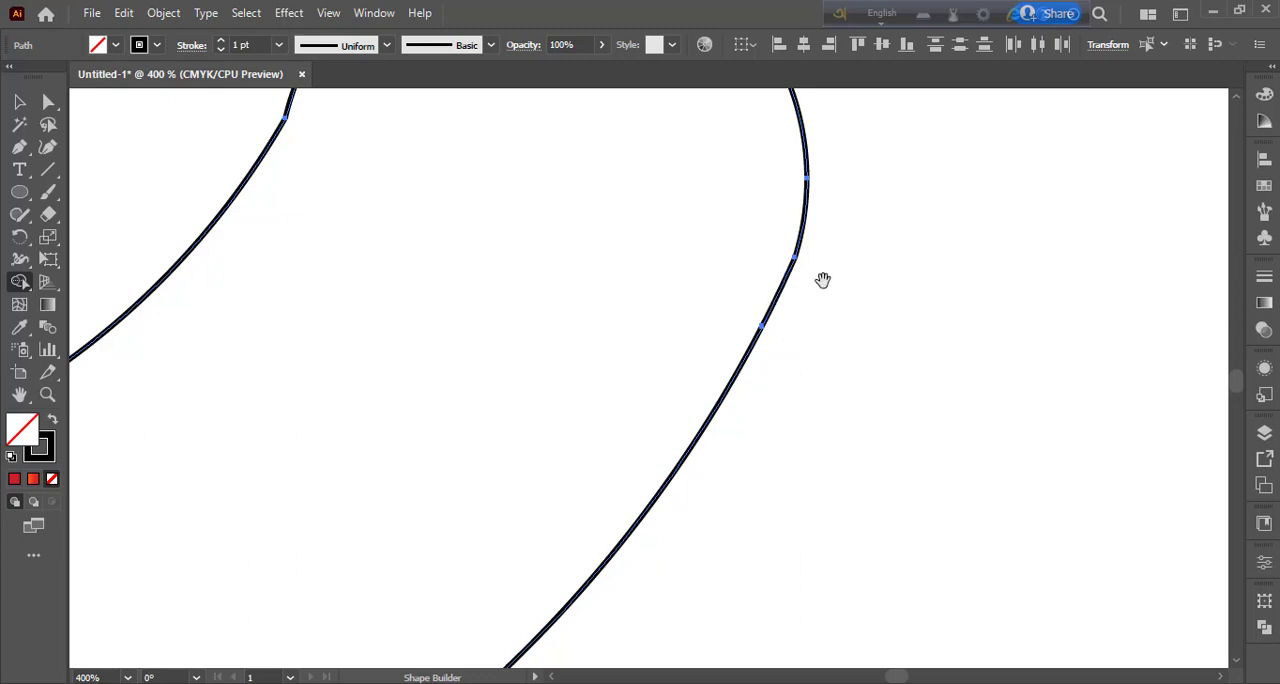
# Step: Merge the thin sliver on the outer edge of the C's upper rounded end using the Shape Builder
pyautogui.moveTo(829, 241); pyautogui.dragTo(861, 568)
pyautogui.moveTo(750, 160); pyautogui.dragTo(705, 610)
pyautogui.moveTo(646, 128); pyautogui.dragTo(634, 467)
pyautogui.moveTo(656, 362); pyautogui.dragTo(603, 452)
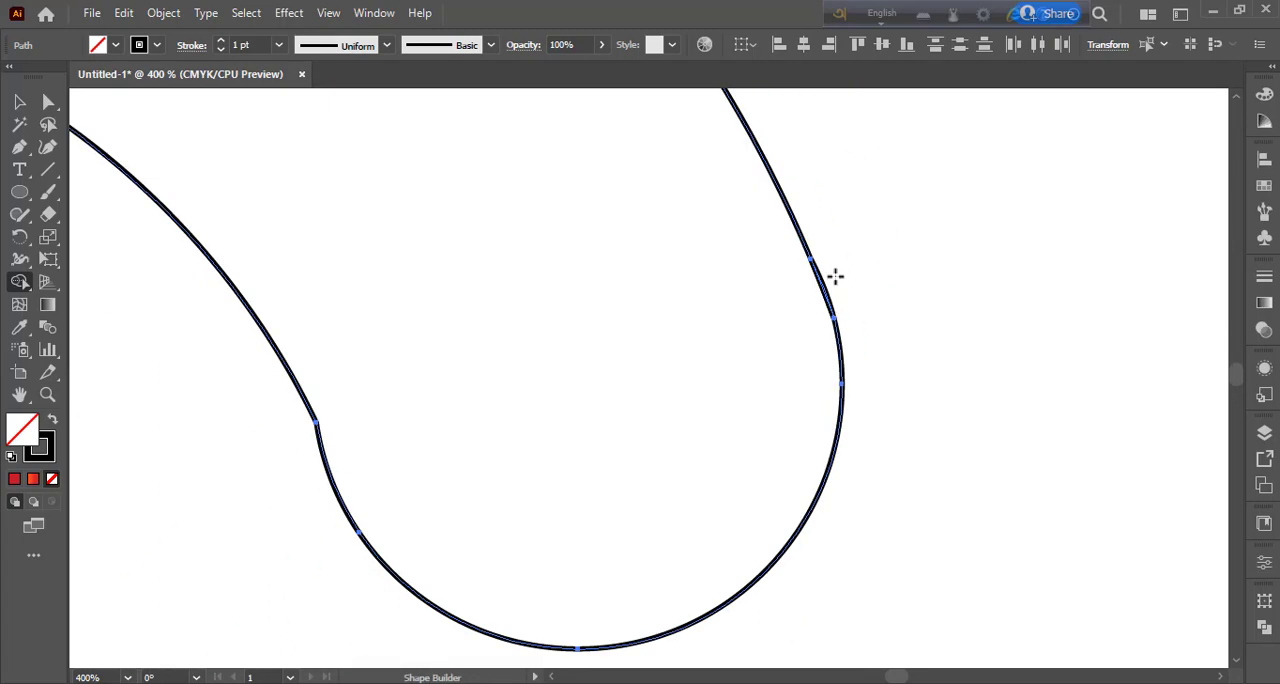
pyautogui.moveTo(828, 293); pyautogui.dragTo(825, 302)
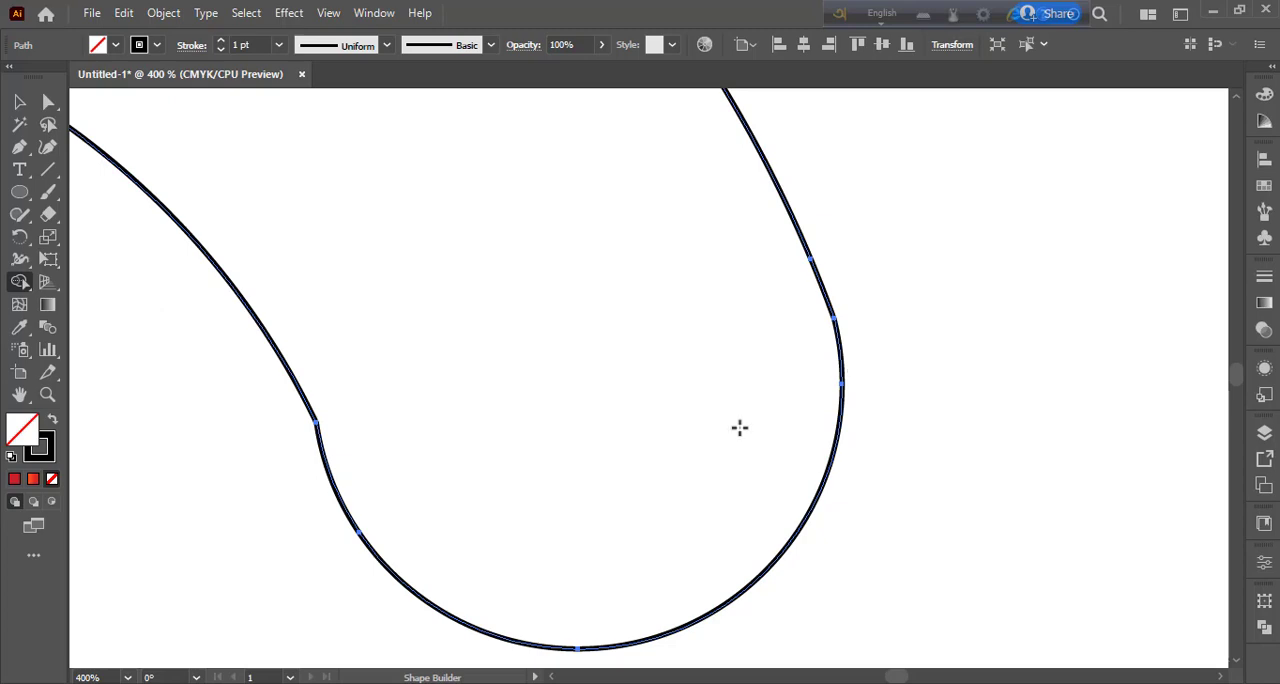
# Step: Smooth the inner corner of the C's lower rounded end by adjusting its anchor point's direction handle
pyautogui.press('a')
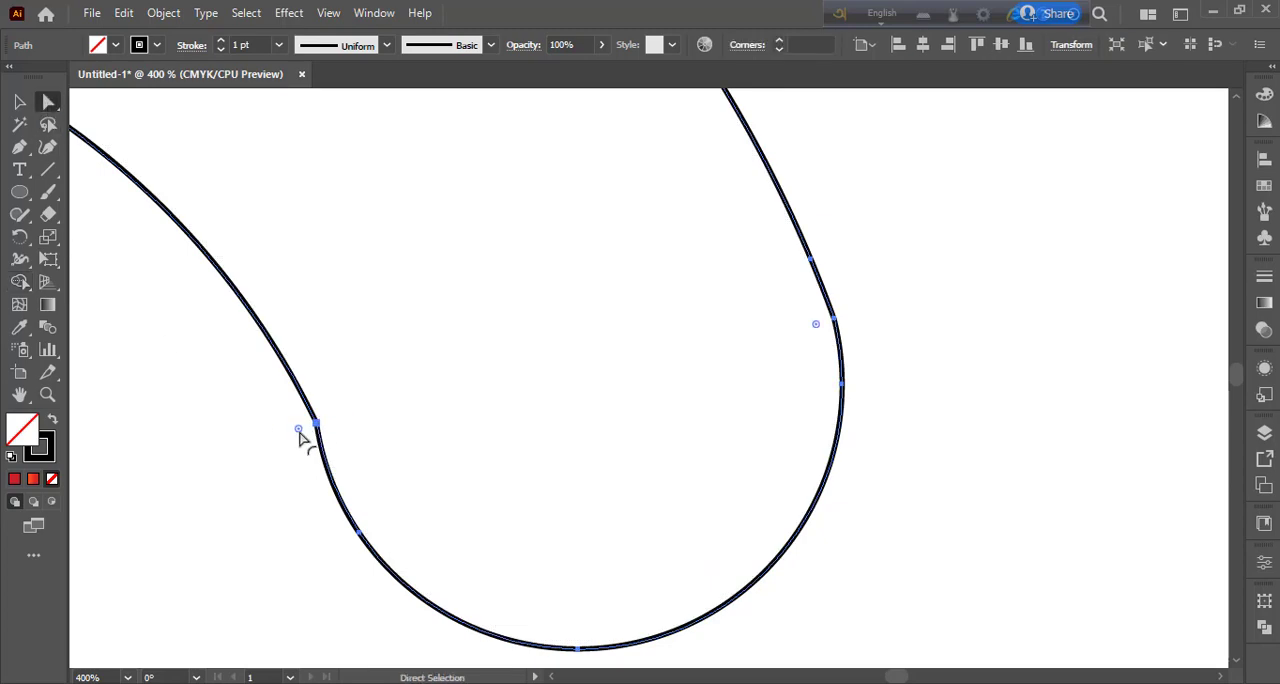
pyautogui.moveTo(299, 437); pyautogui.dragTo(324, 402)
pyautogui.press('space')
pyautogui.moveTo(437, 451); pyautogui.dragTo(628, 100)
pyautogui.click(407, 408)
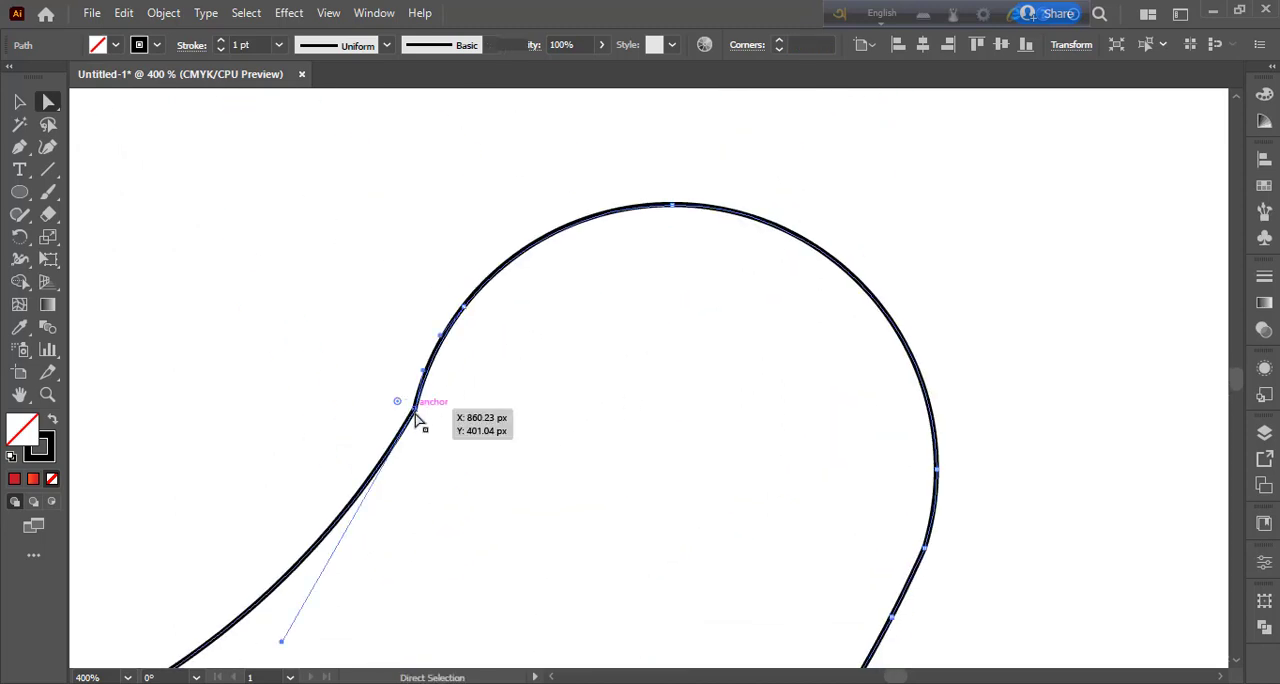
pyautogui.moveTo(281, 641)
pyautogui.mouseDown()
pyautogui.moveTo(265, 618)
pyautogui.moveTo(281, 628)
pyautogui.mouseUp()
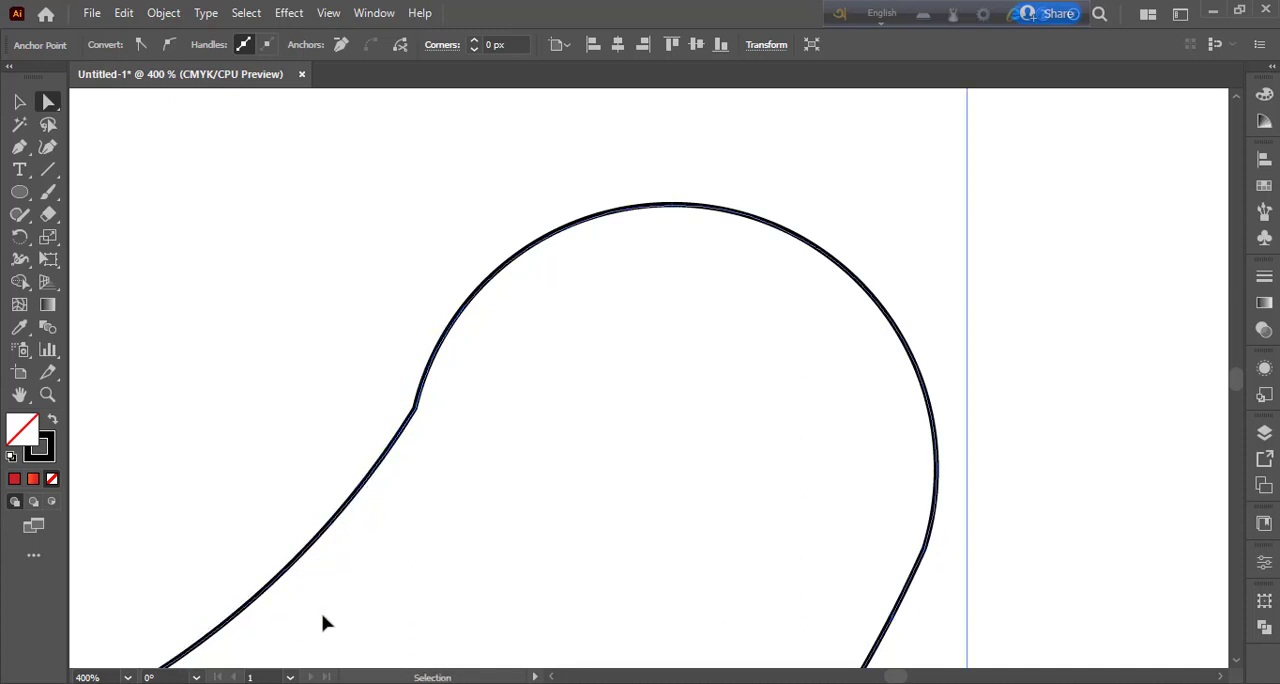
pyautogui.hotkey('ctrl', 'z')
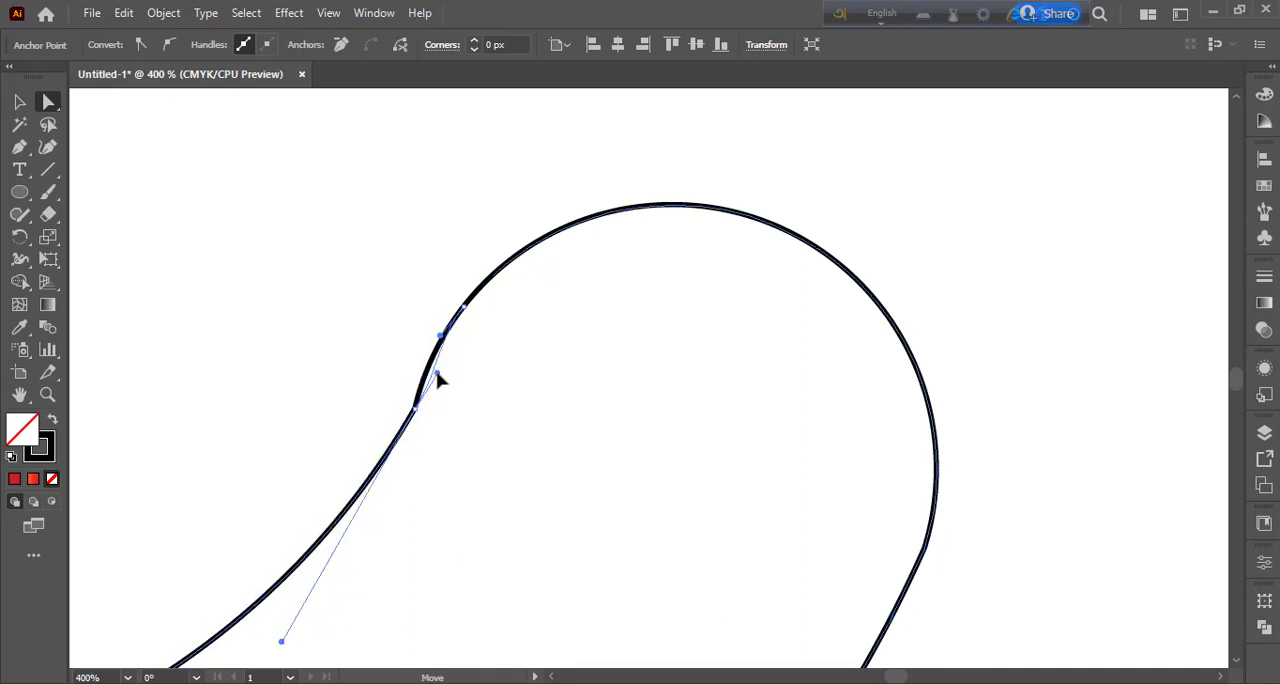
pyautogui.moveTo(434, 369); pyautogui.dragTo(435, 370)
# Step: Smooth the inner corner of the C's upper rounded end by adjusting its anchor handle, and leave the shape deselected
pyautogui.scroll(-5, 614, 325)
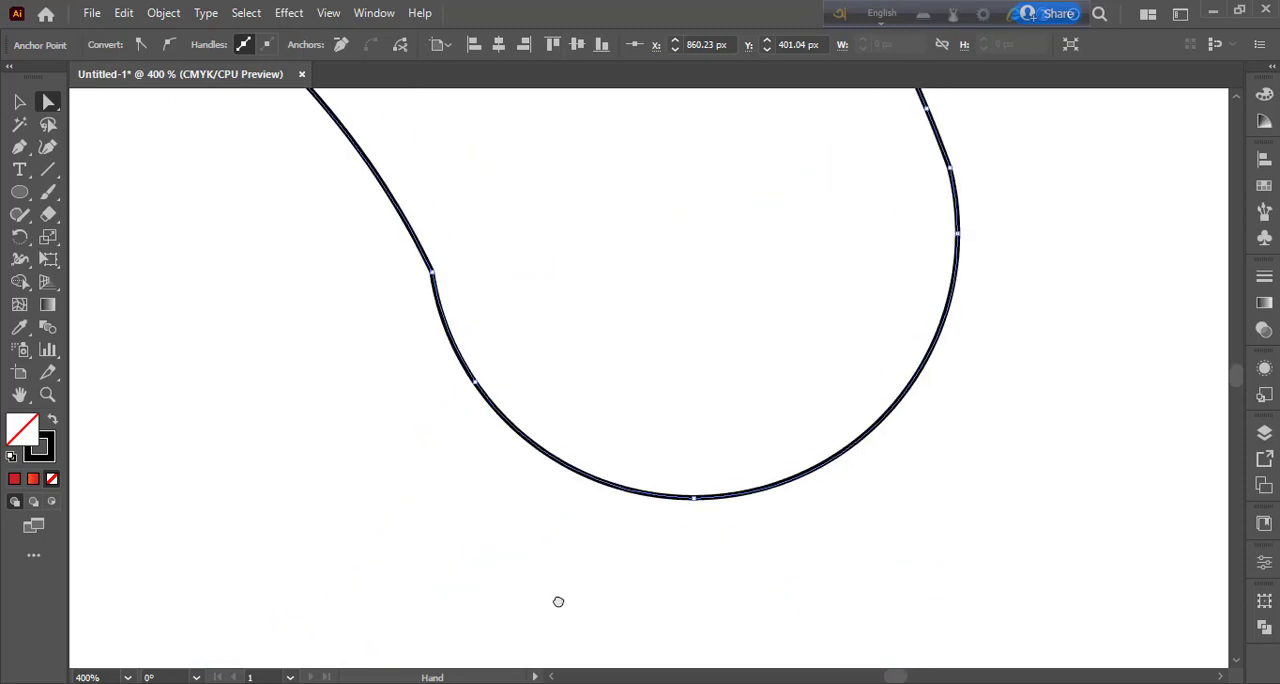
pyautogui.click(434, 272)
pyautogui.moveTo(445, 316); pyautogui.dragTo(451, 315)
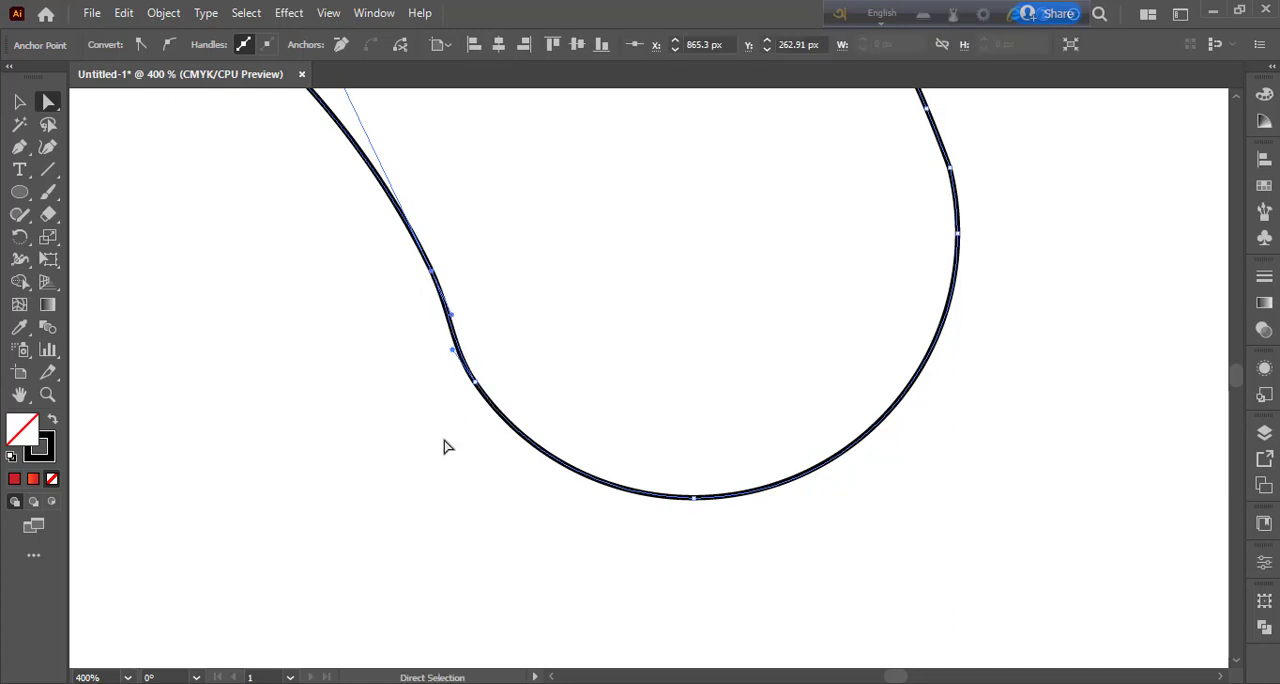
pyautogui.hotkey('ctrl', '-')
pyautogui.hotkey('ctrl', '-')
pyautogui.hotkey('ctrl', '-')
pyautogui.hotkey('ctrl', '-')
pyautogui.hotkey('ctrl', '-')
pyautogui.hotkey('ctrl', '-')
pyautogui.click(16, 106)
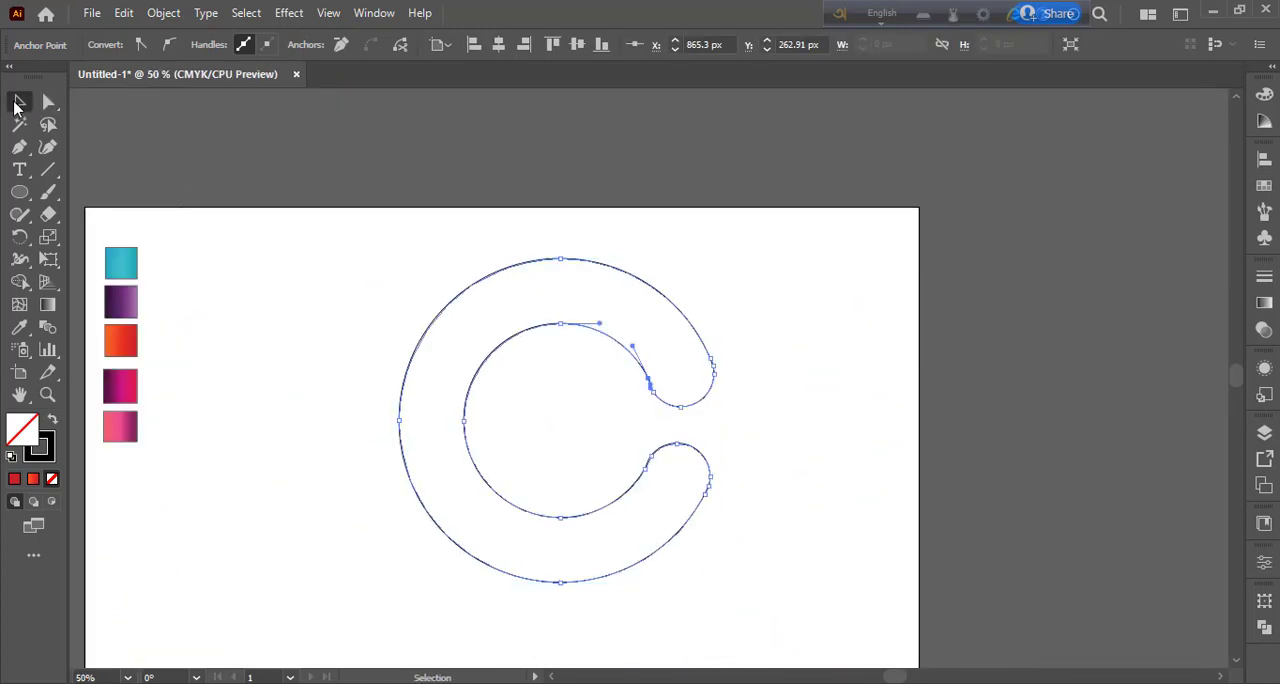
pyautogui.click(437, 414)
pyautogui.moveTo(386, 271); pyautogui.dragTo(770, 556)
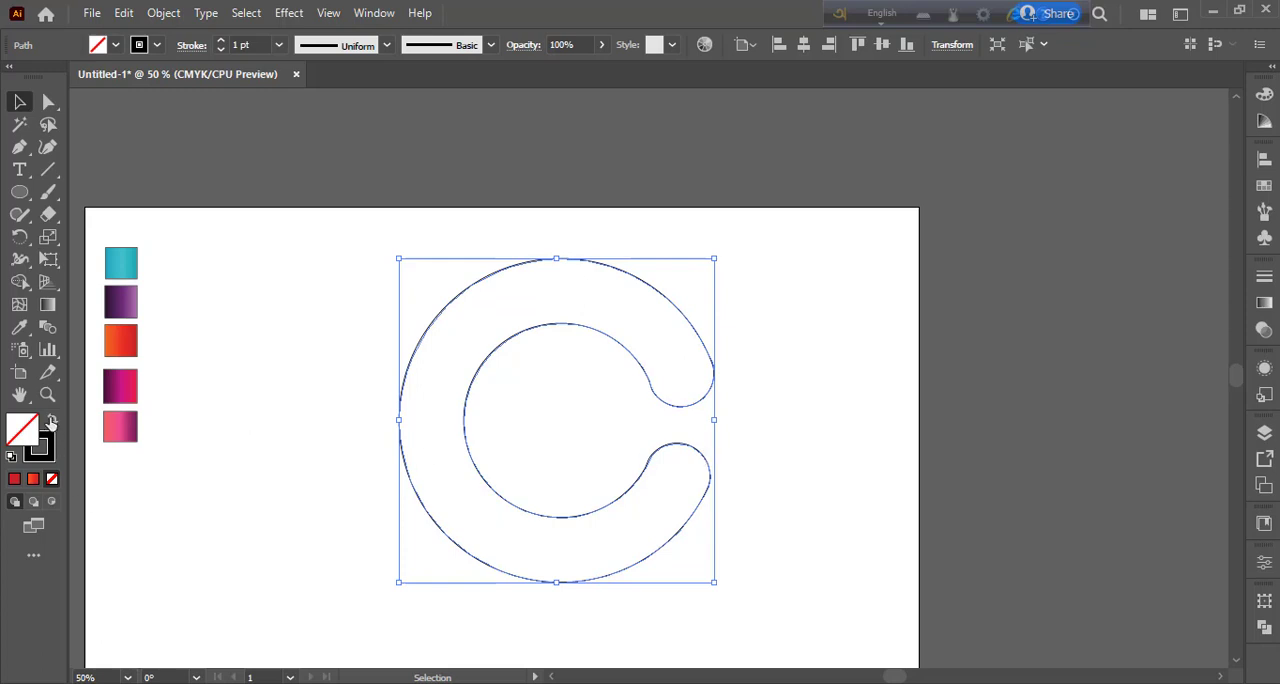
pyautogui.click(546, 312)
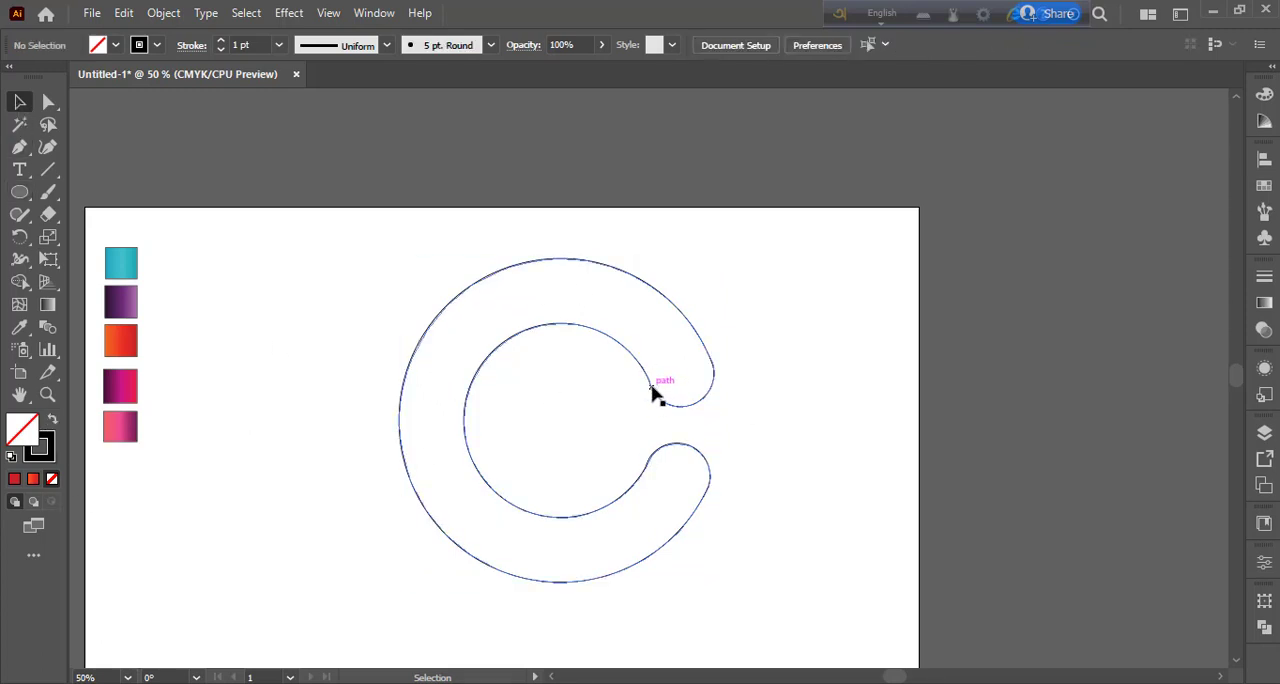
# Step: Draw a curved Pen path from the upper end's inner corner to the topmost point of the C's outer edge
pyautogui.click(23, 149)
pyautogui.hotkey('ctrl', '=')
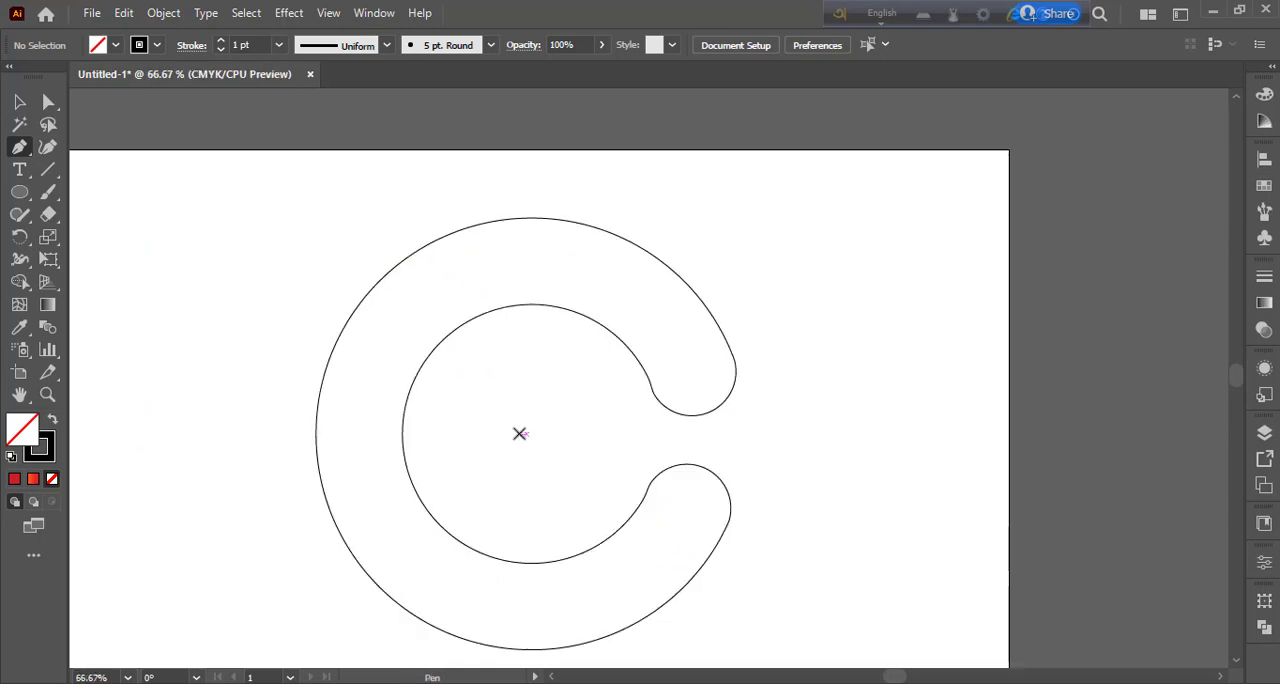
pyautogui.click(655, 396)
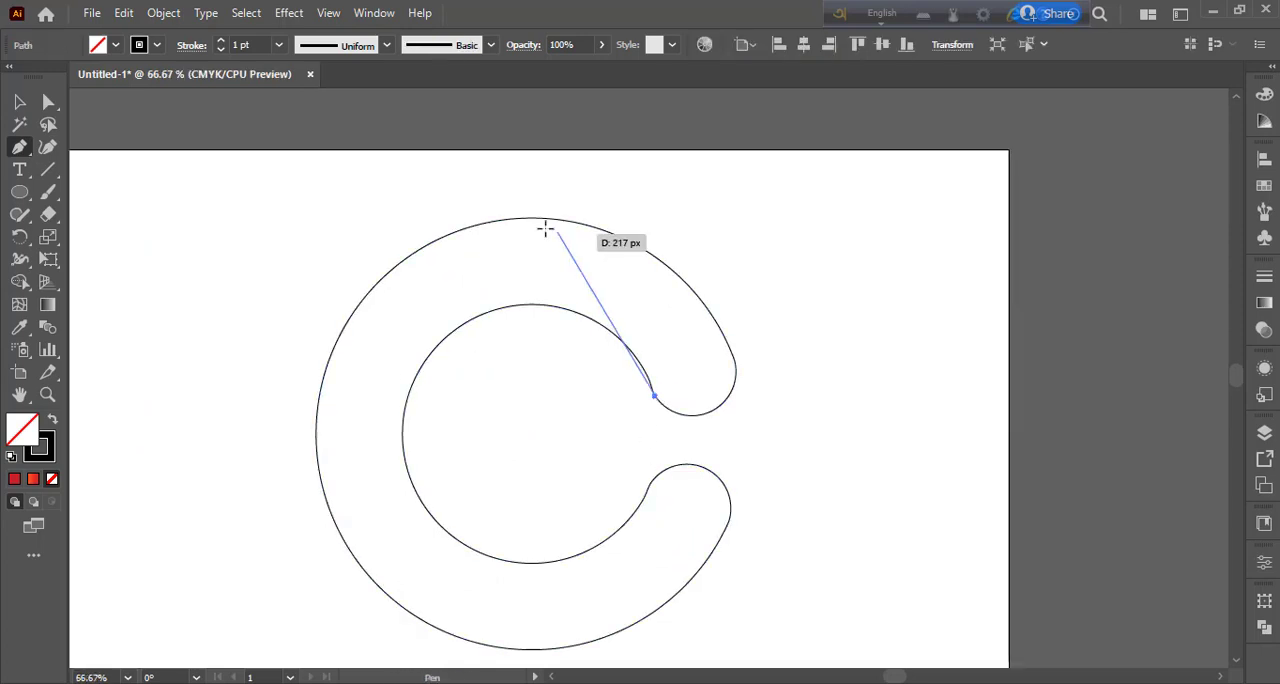
pyautogui.moveTo(532, 217); pyautogui.dragTo(447, 176)
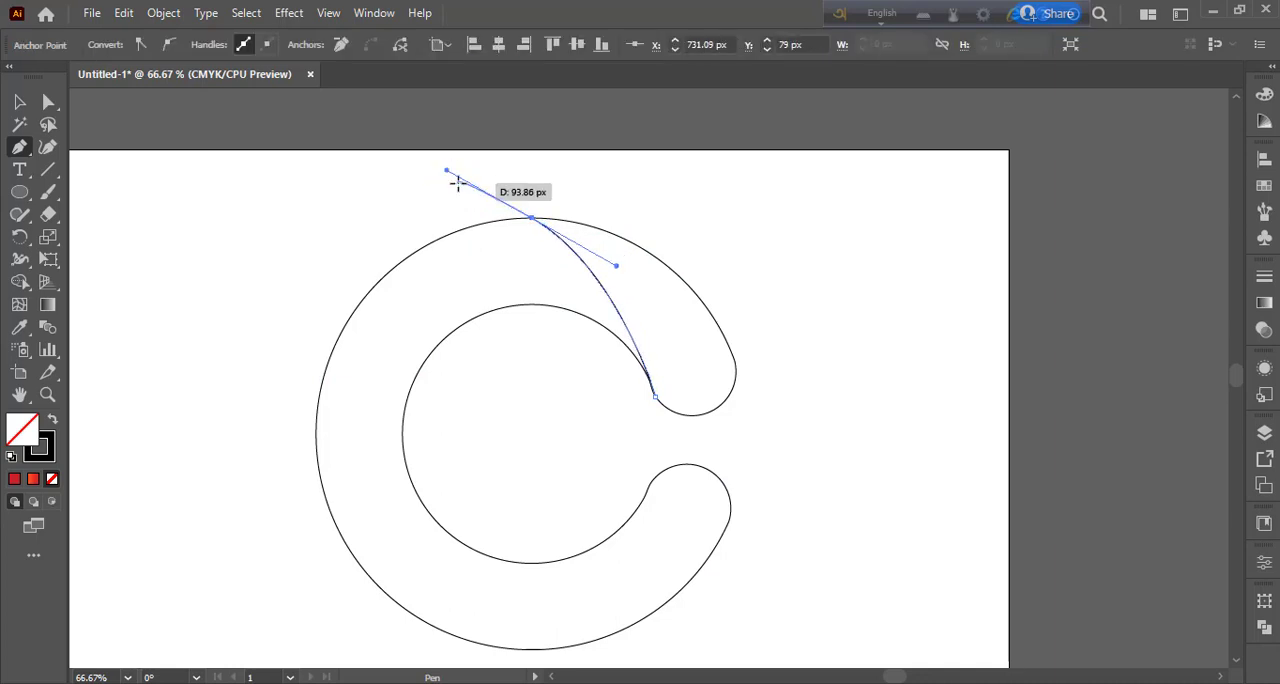
pyautogui.click(20, 102)
pyautogui.click(542, 180)
# Step: Split the C's upper end from the rest along the curved path using the Shape Builder
pyautogui.moveTo(543, 191); pyautogui.dragTo(718, 425)
pyautogui.hotkey('shift', 'm')
pyautogui.moveTo(633, 270)
pyautogui.mouseDown()
pyautogui.moveTo(677, 345)
pyautogui.moveTo(591, 295)
pyautogui.moveTo(600, 318)
pyautogui.mouseUp()
pyautogui.press('v')
pyautogui.click(680, 305)
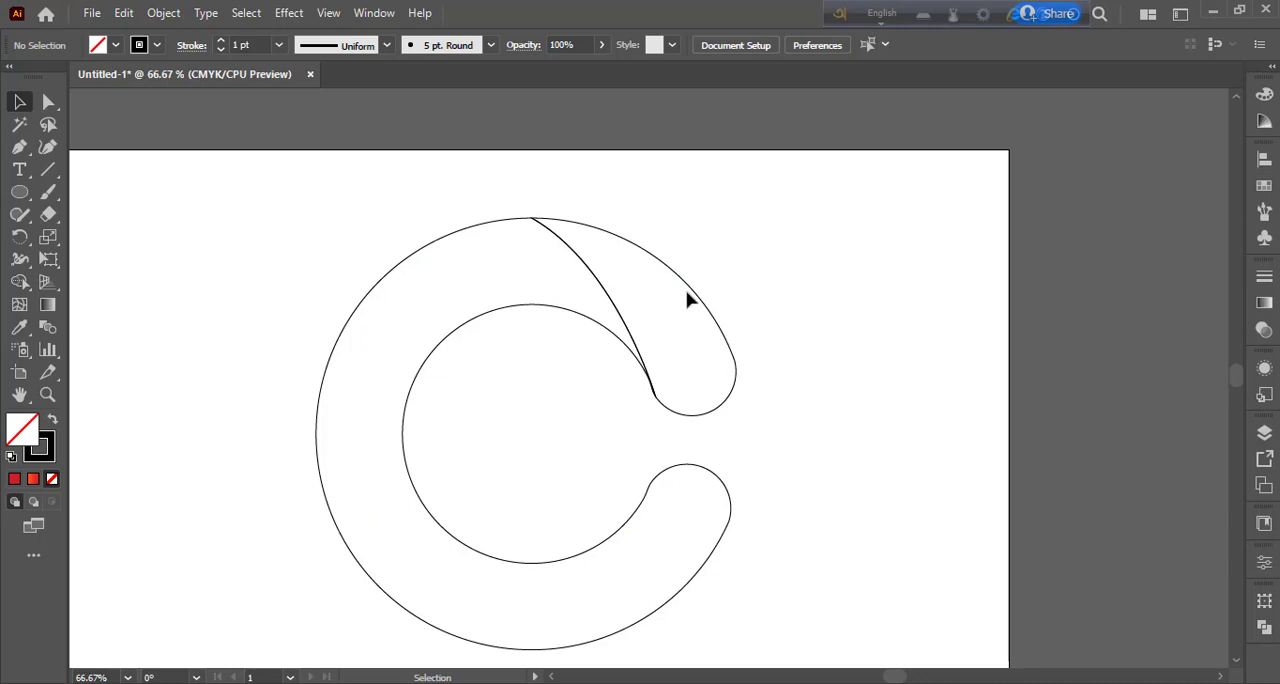
pyautogui.click(687, 299)
pyautogui.click(258, 386)
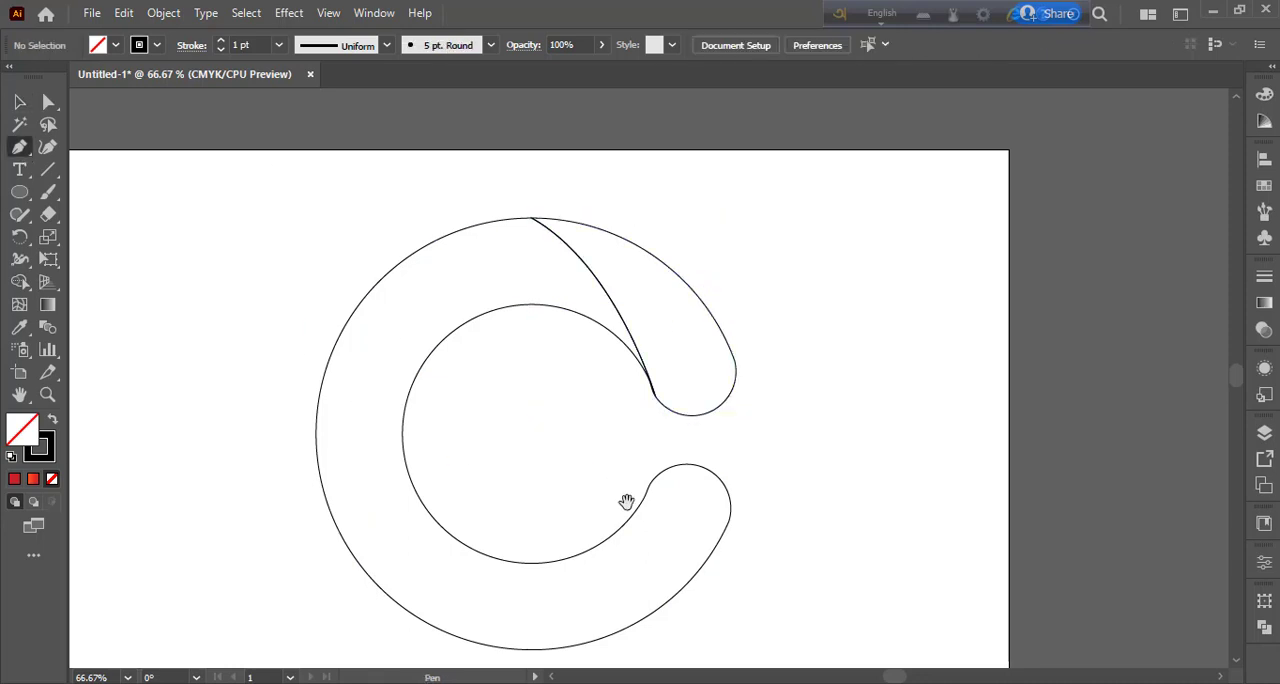
# Step: Draw a vertical guide line from the topmost point of the C's outer edge to just below its bottom
pyautogui.moveTo(626, 501); pyautogui.dragTo(626, 404)
pyautogui.press('v')
pyautogui.press('\\')
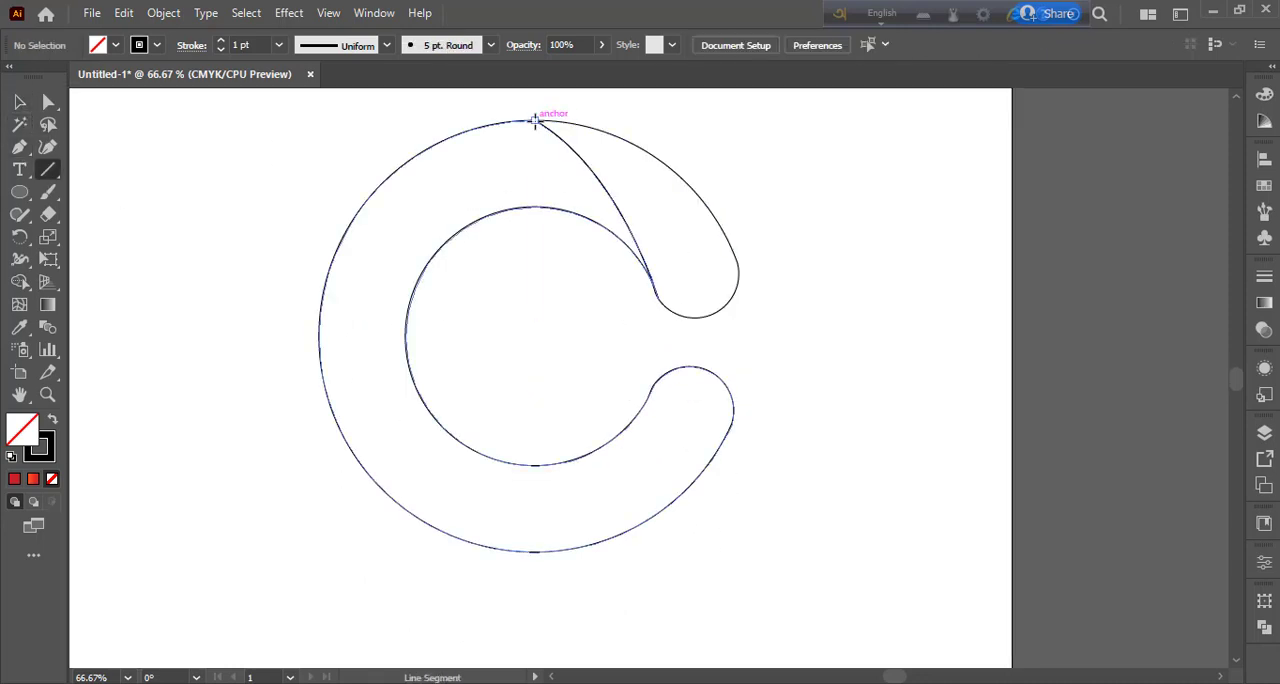
pyautogui.moveTo(535, 119); pyautogui.dragTo(534, 591)
pyautogui.press('v')
pyautogui.click(219, 251)
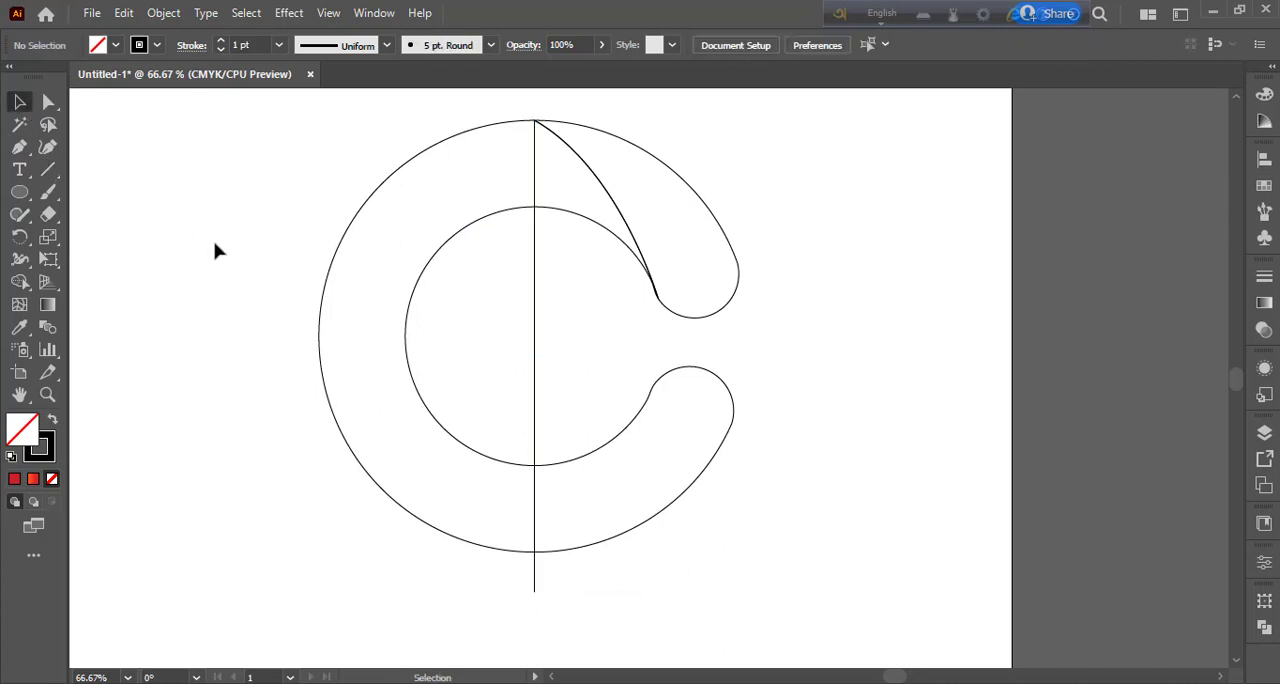
# Step: Draw a curved Pen path from the lower end's outer corner to the inner edge's lowest point, and delete the vertical guide line
pyautogui.click(17, 149)
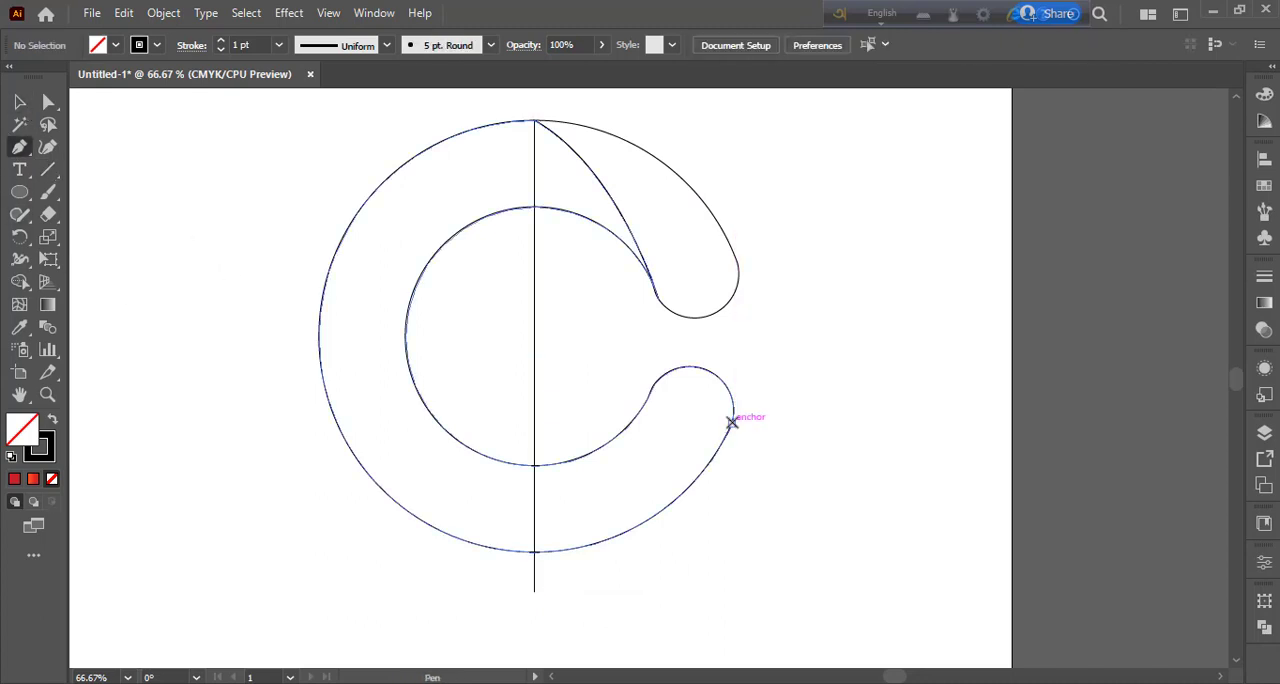
pyautogui.click(731, 422)
pyautogui.moveTo(535, 466); pyautogui.dragTo(410, 421)
pyautogui.click(535, 466)
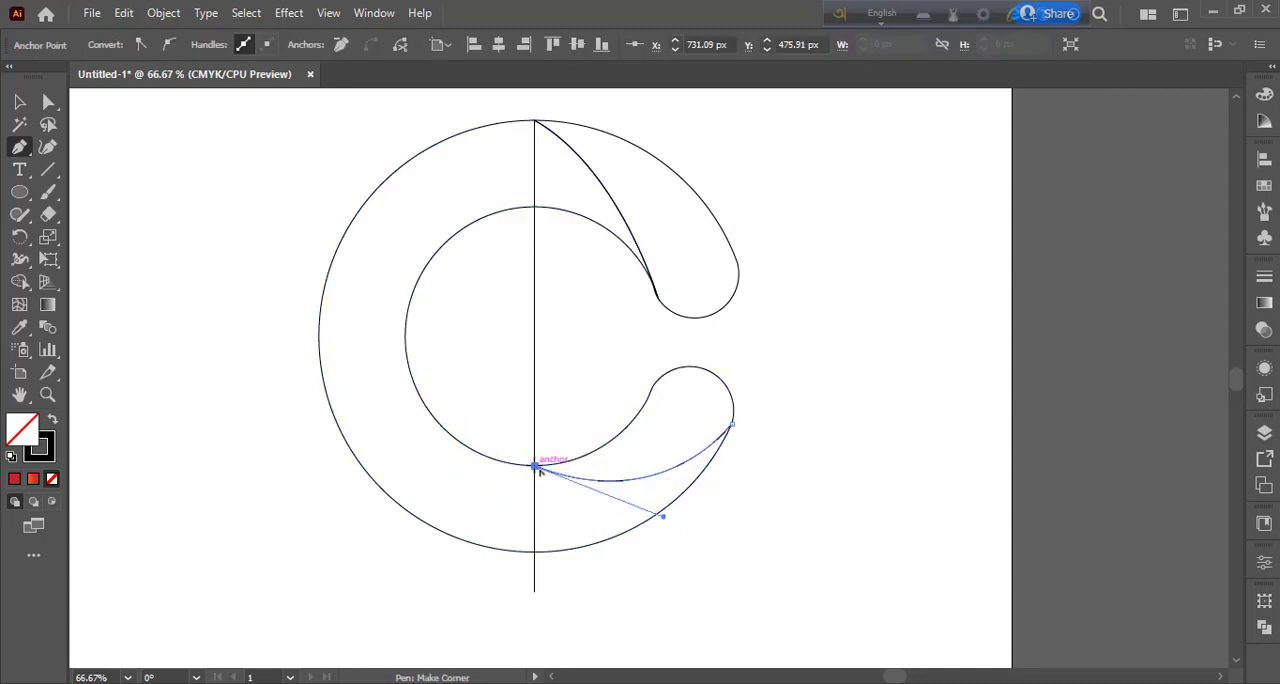
pyautogui.press('v')
pyautogui.click(392, 446)
pyautogui.click(535, 343)
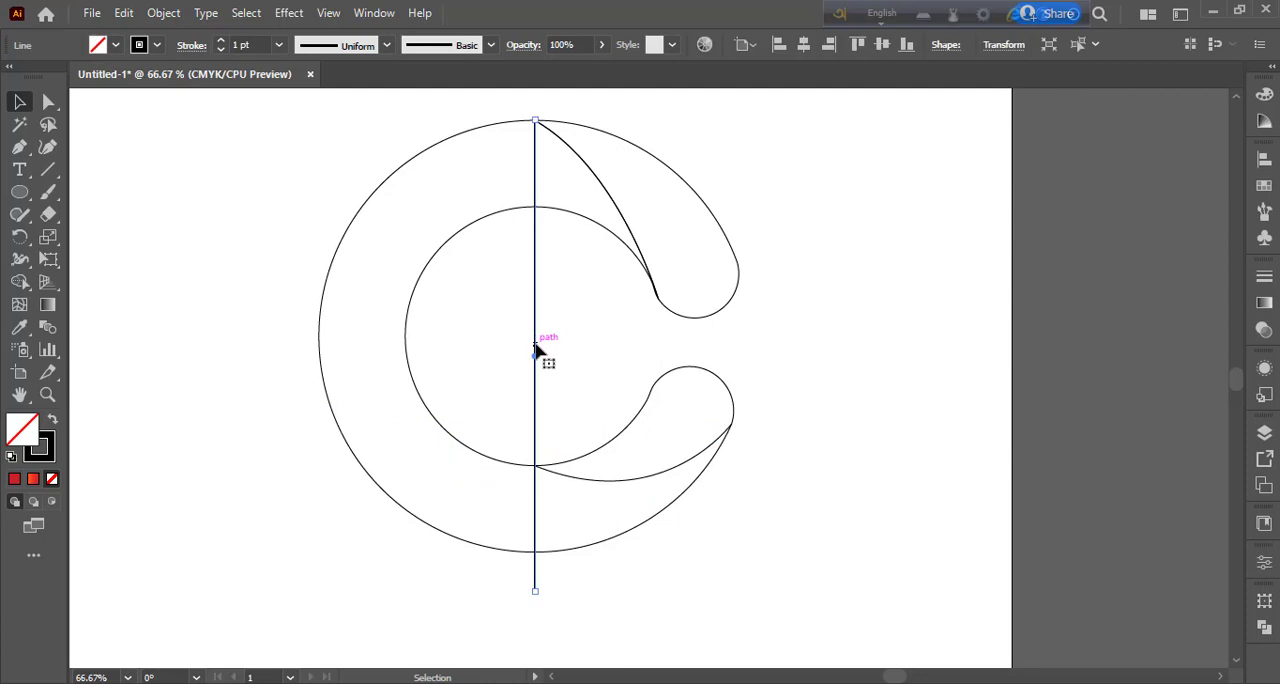
pyautogui.press('Delete')
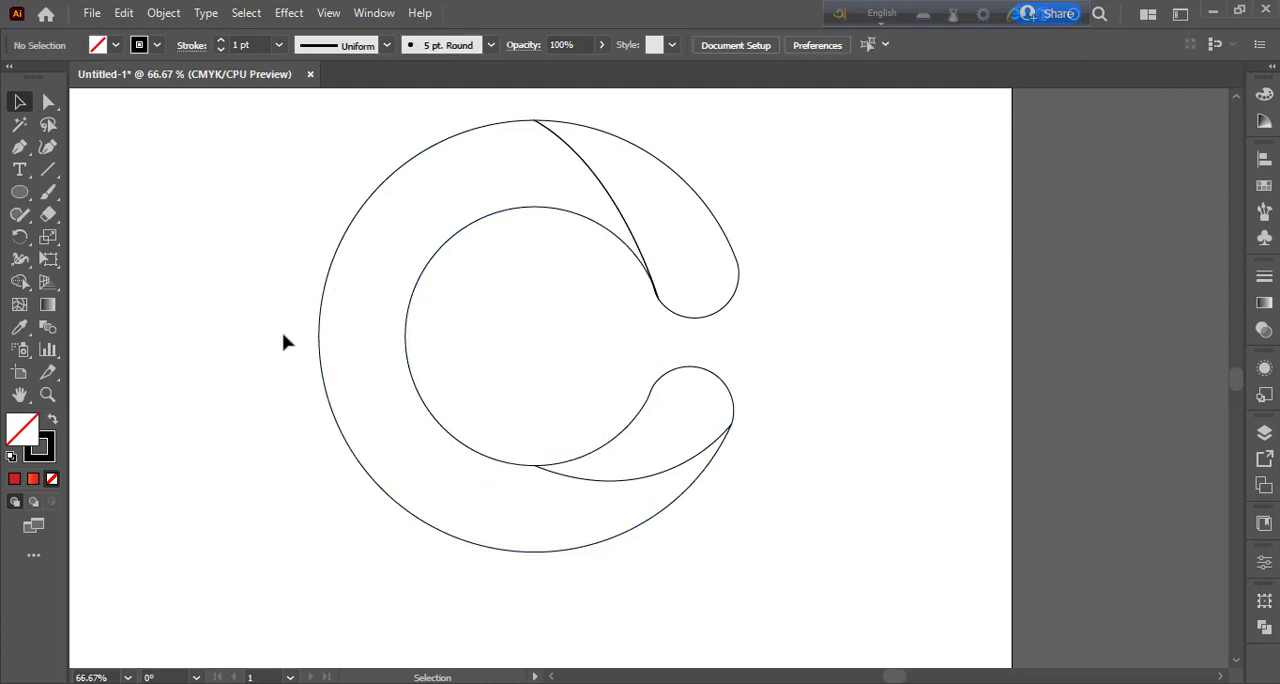
# Step: Split the C's lower end from the body along the curved path using the Shape Builder
pyautogui.moveTo(282, 312); pyautogui.dragTo(791, 594)
pyautogui.hotkey('shift', 'm')
pyautogui.moveTo(706, 421); pyautogui.dragTo(642, 442)
pyautogui.moveTo(656, 499)
pyautogui.mouseDown()
pyautogui.moveTo(608, 511)
pyautogui.moveTo(534, 463)
pyautogui.mouseUp()
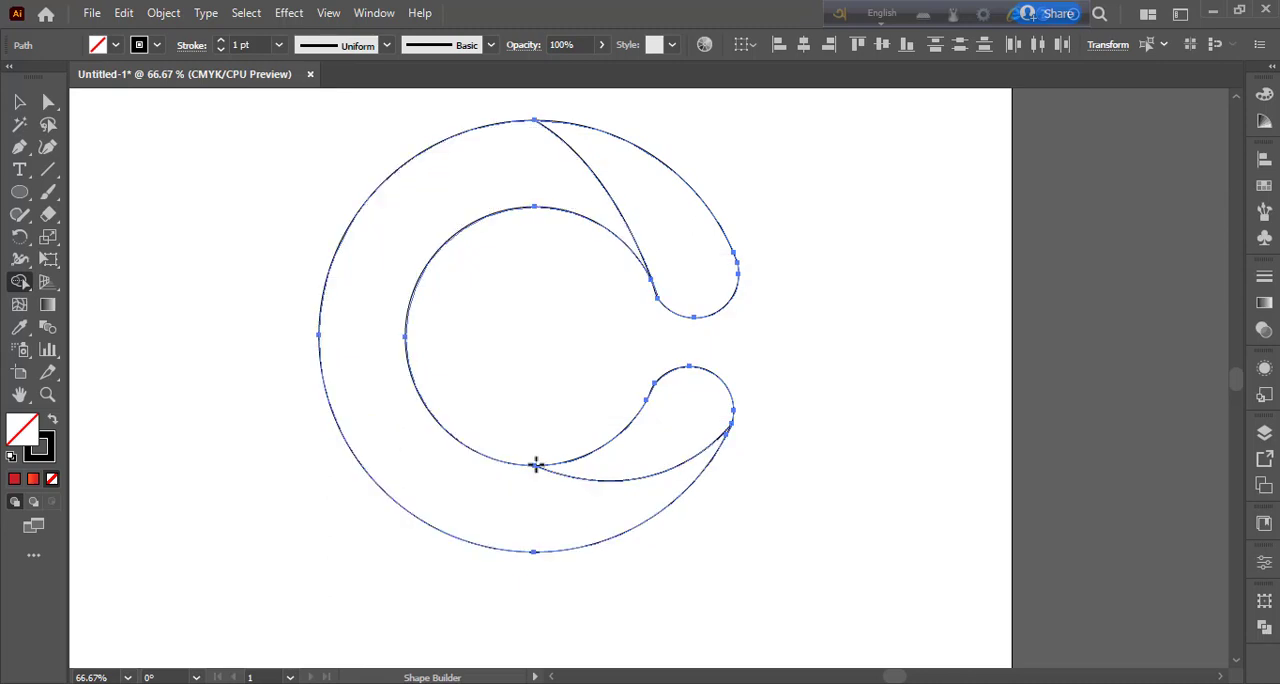
pyautogui.press('v')
pyautogui.click(277, 494)
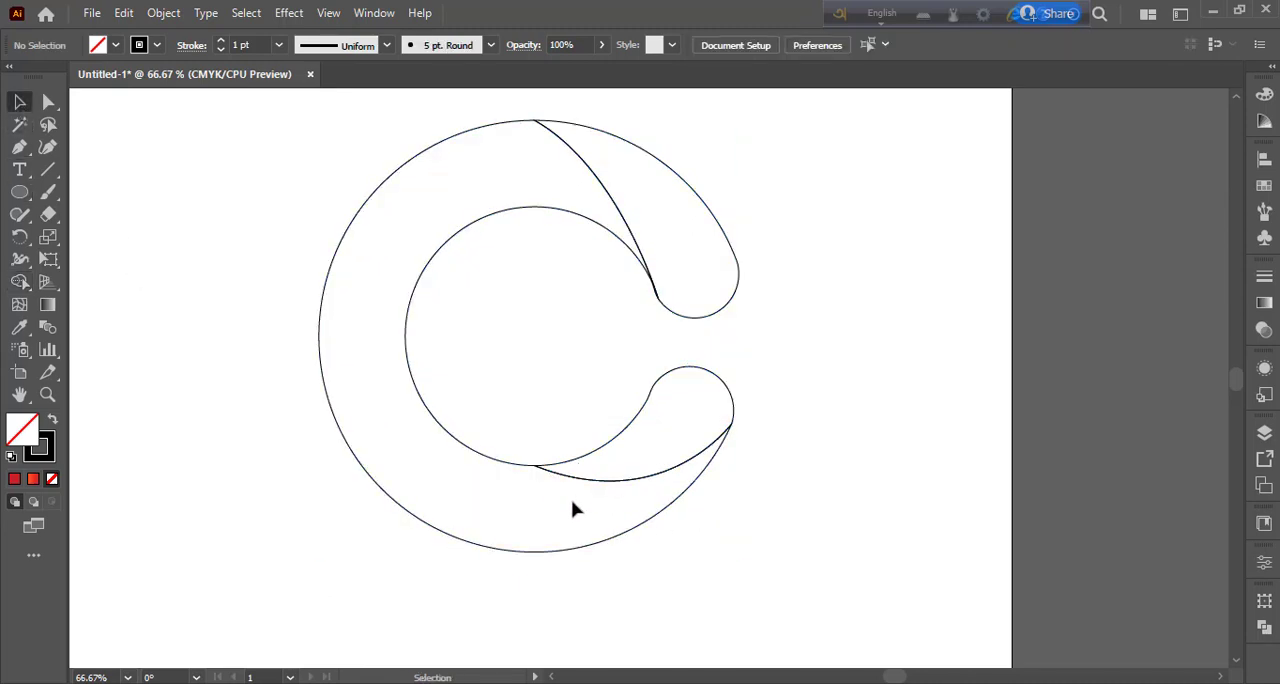
# Step: Round the corners of the C's main body segment to about 28.5 px with its live corner widget
pyautogui.click(540, 477)
pyautogui.press('a')
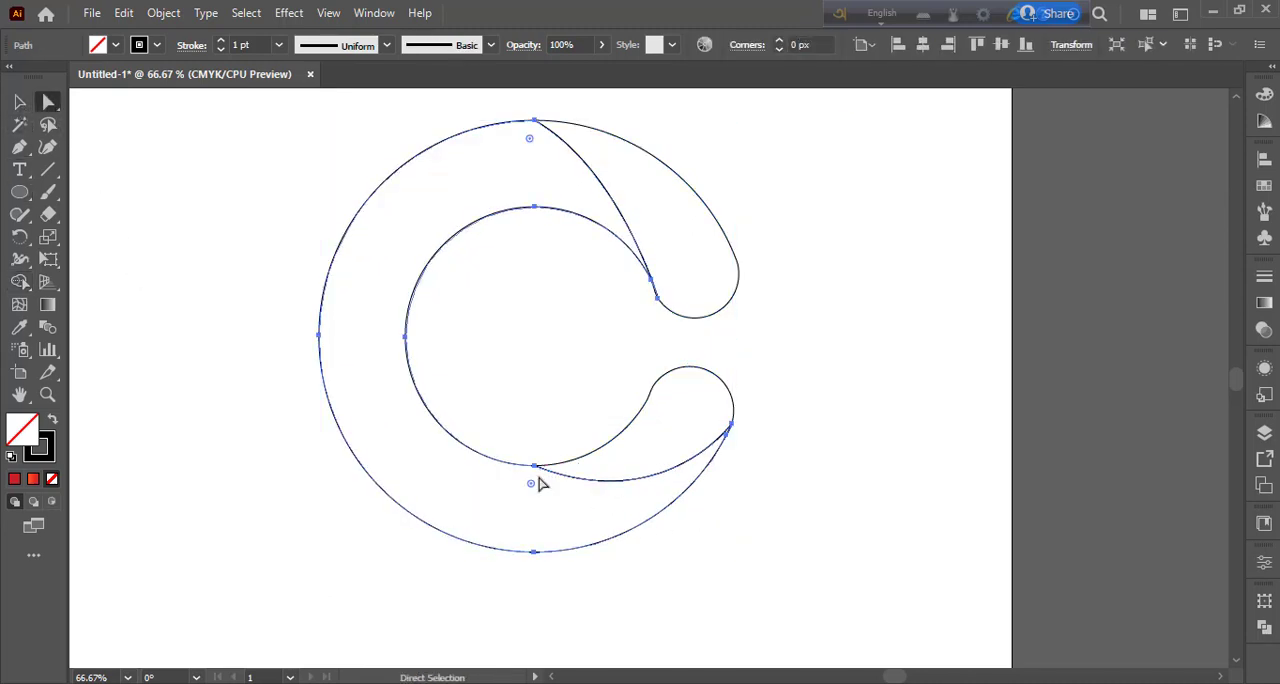
pyautogui.moveTo(533, 487); pyautogui.dragTo(531, 520)
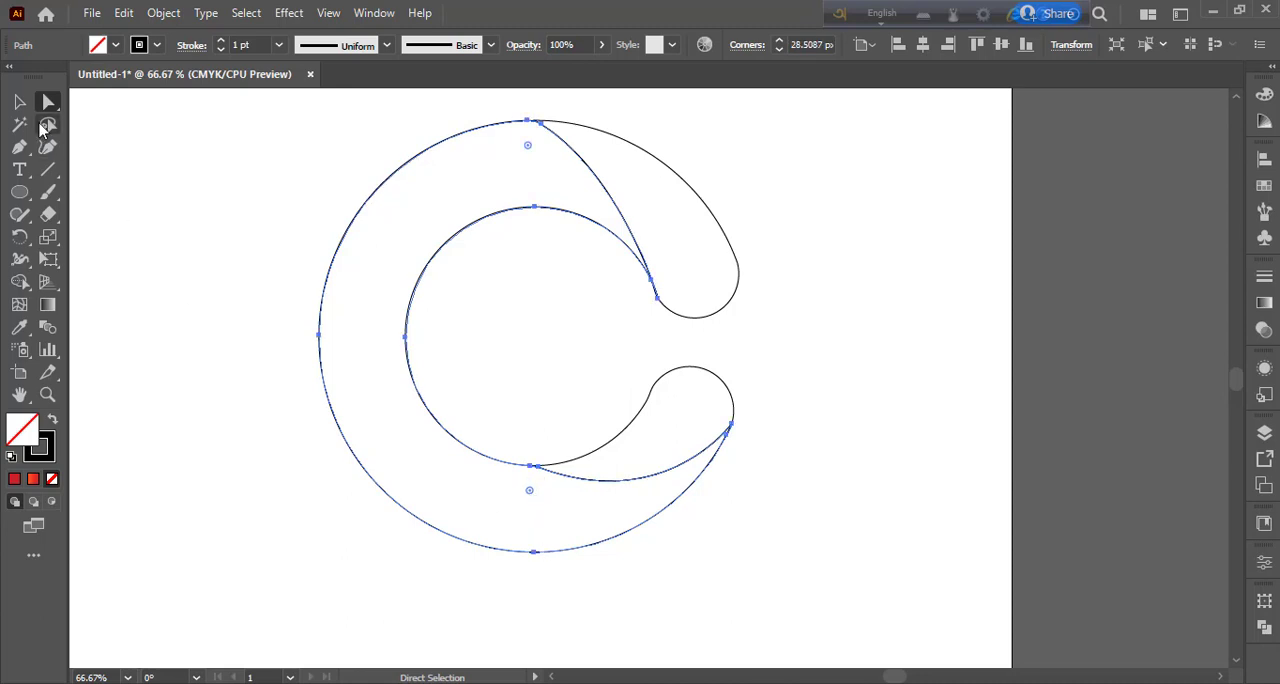
pyautogui.press('v')
pyautogui.click(383, 547)
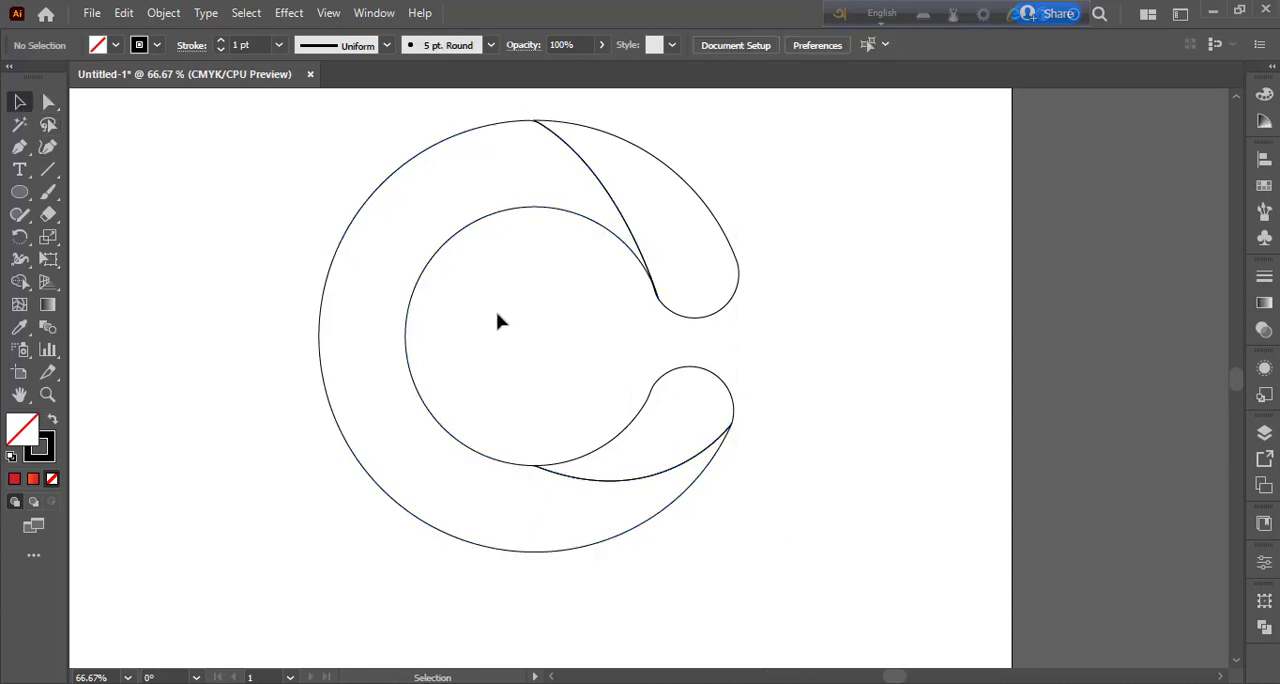
# Step: Try a curved Pen path across the C's left side, from the inner edge's upper left to the outer edge's lower left
pyautogui.click(19, 146)
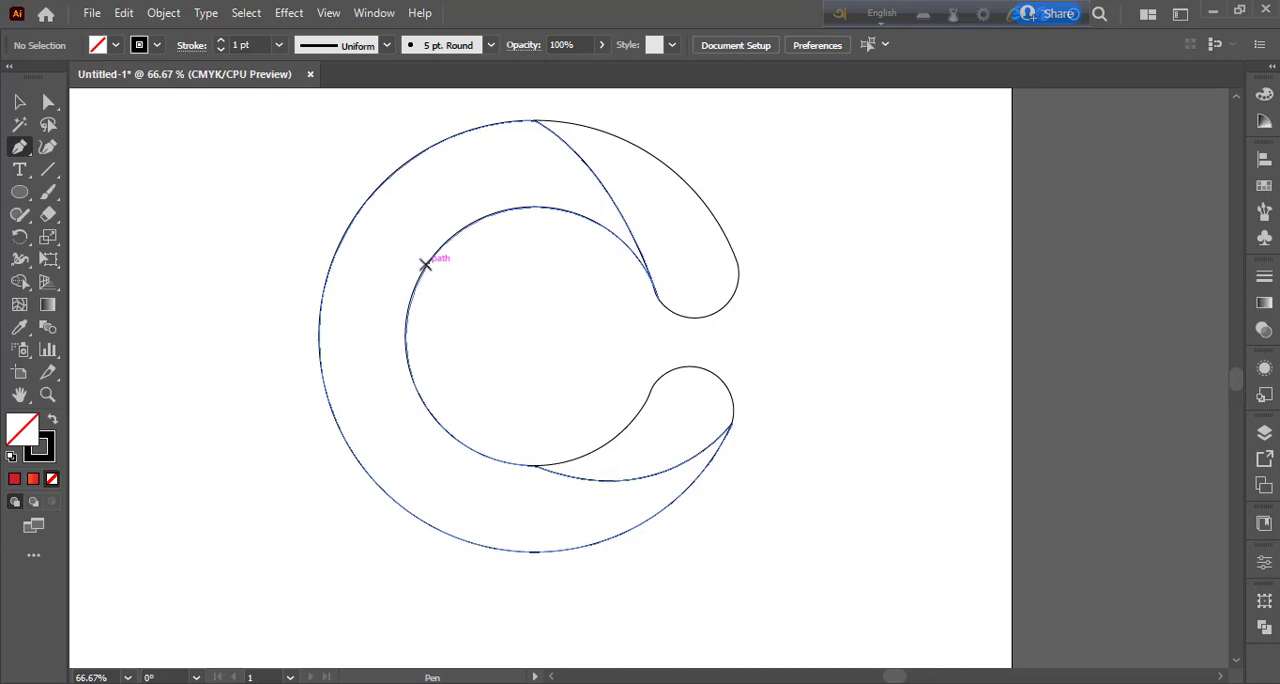
pyautogui.click(429, 264)
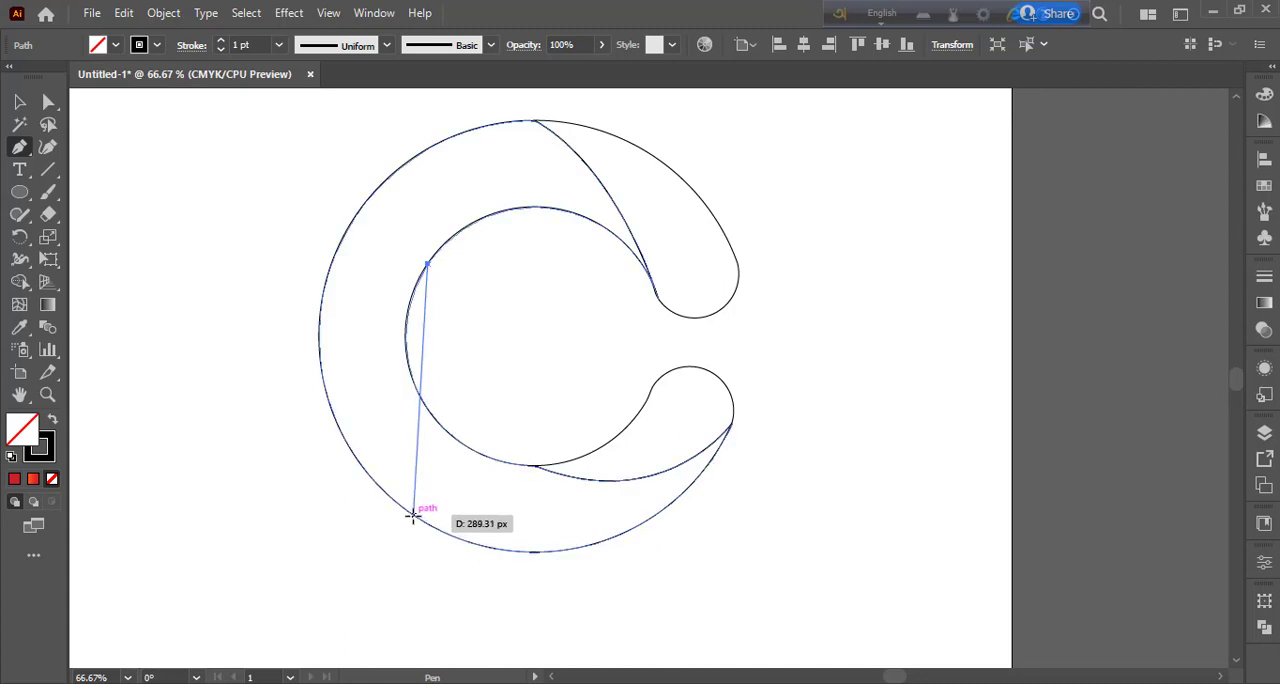
pyautogui.moveTo(429, 527); pyautogui.dragTo(534, 589)
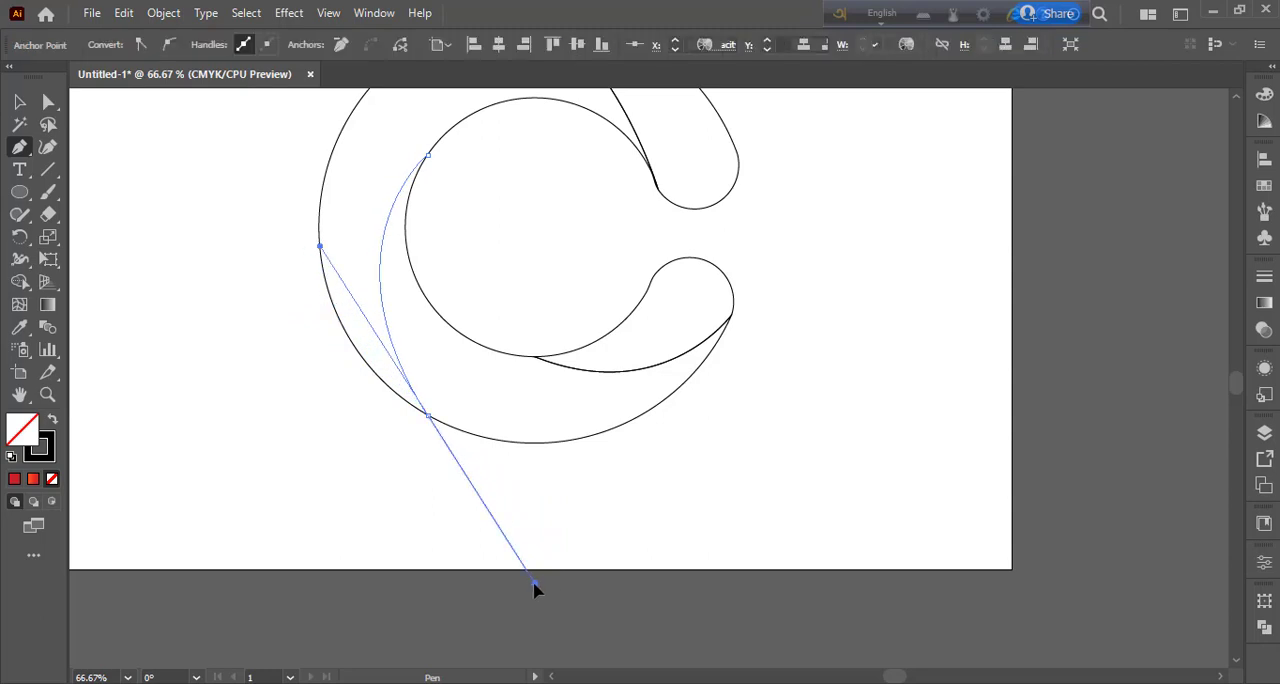
pyautogui.click(427, 414)
pyautogui.click(18, 101)
pyautogui.click(451, 526)
pyautogui.scroll(3, 760, 571)
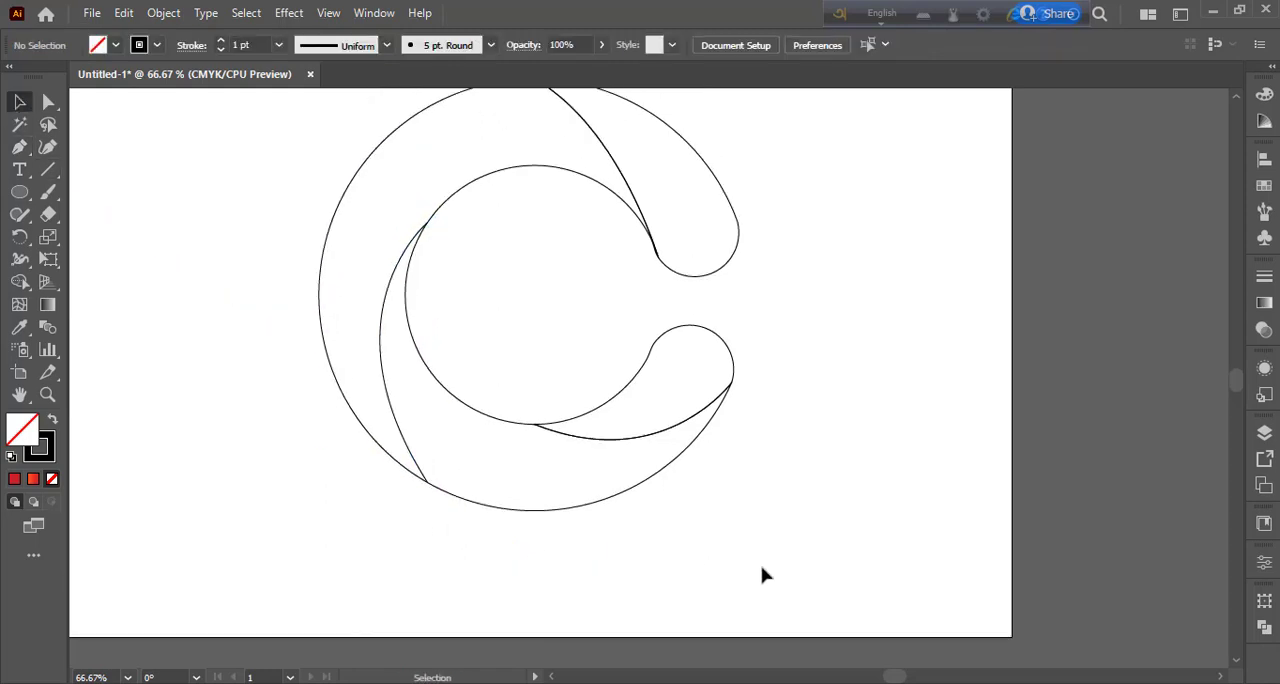
# Step: Undo the curved path drawn across the C's left side
pyautogui.hotkey('ctrl', 'z')
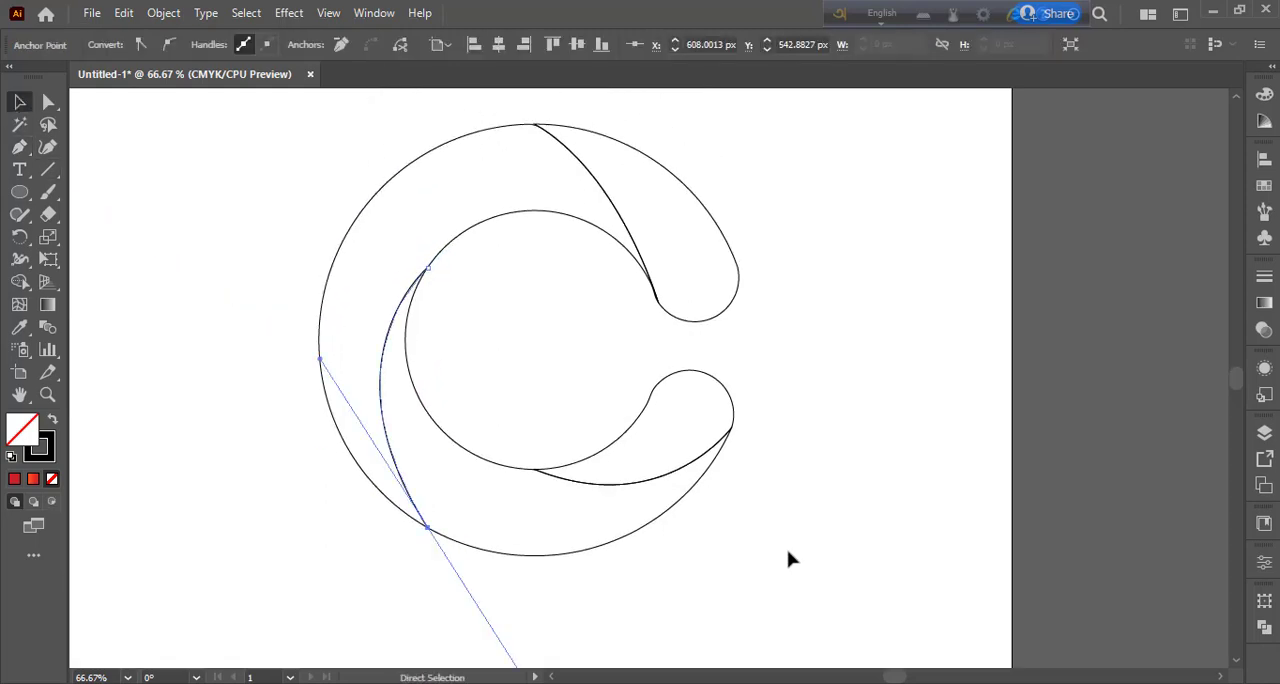
pyautogui.hotkey('ctrl', 'z')
pyautogui.hotkey('ctrl', 'z')
# Step: Draw a curved Pen path from near the top of the inner edge's left side to the outer edge's lower left
pyautogui.click(19, 147)
pyautogui.click(462, 232)
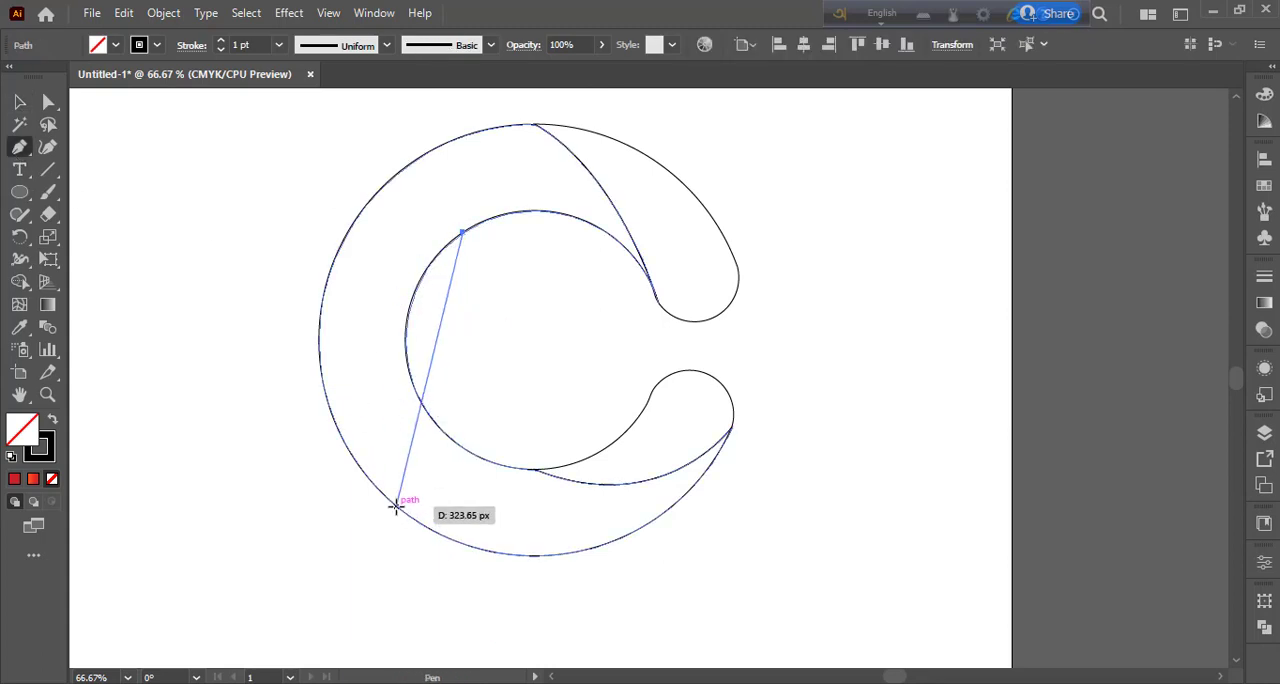
pyautogui.moveTo(399, 506); pyautogui.dragTo(486, 550)
pyautogui.moveTo(503, 528); pyautogui.dragTo(494, 530)
pyautogui.moveTo(637, 451); pyautogui.dragTo(640, 578)
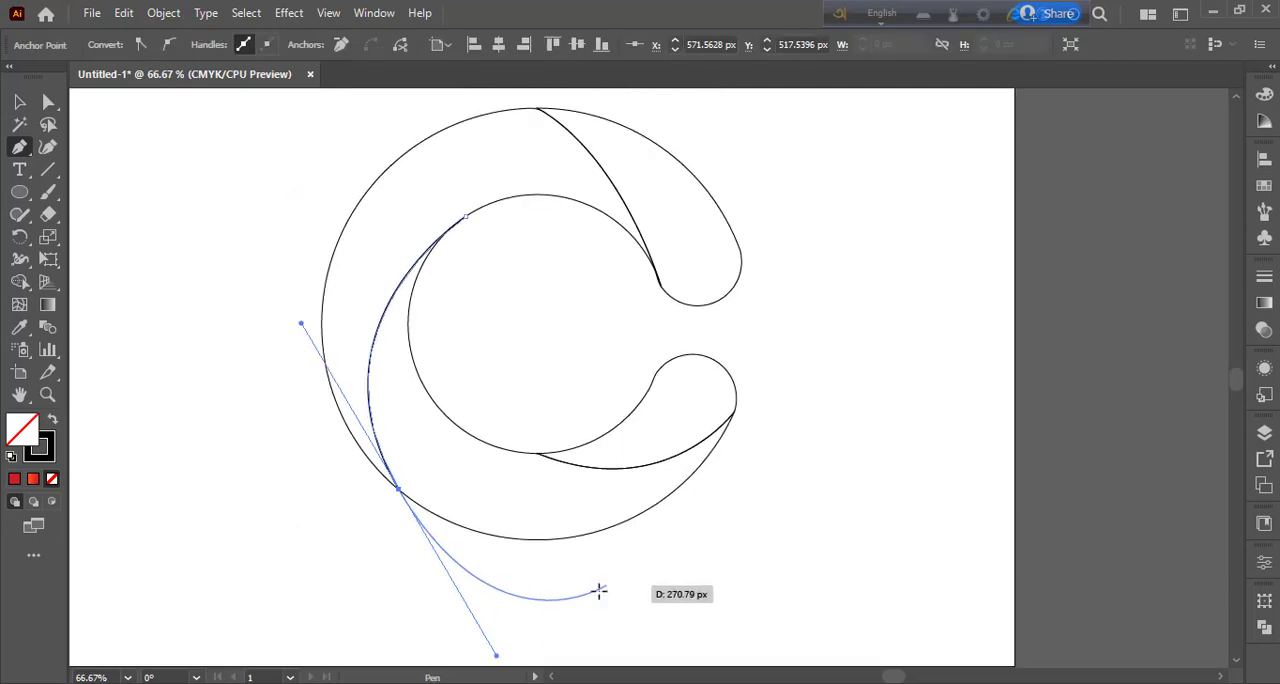
pyautogui.click(20, 102)
pyautogui.click(164, 327)
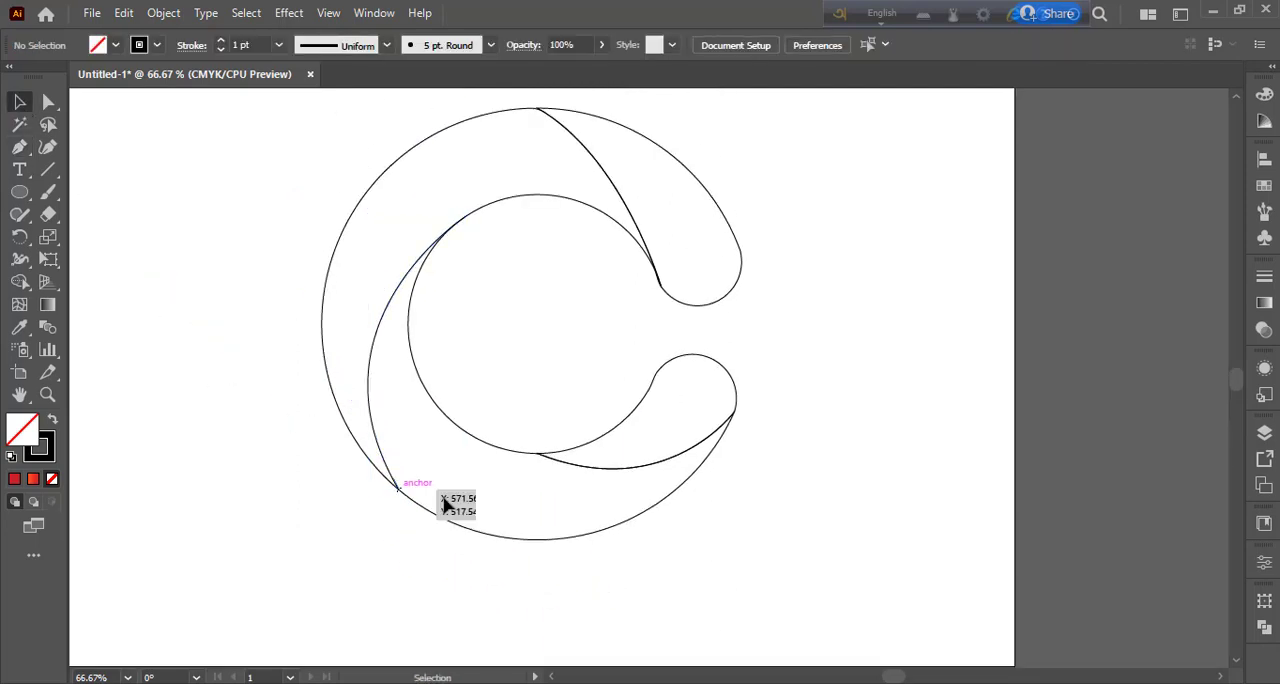
# Step: Divide the C's body into an upper and a lower segment along the left curve using the Shape Builder
pyautogui.moveTo(257, 242); pyautogui.dragTo(785, 539)
pyautogui.click(20, 282)
pyautogui.moveTo(472, 177); pyautogui.dragTo(402, 250)
pyautogui.moveTo(423, 418)
pyautogui.mouseDown()
pyautogui.moveTo(515, 498)
pyautogui.moveTo(571, 503)
pyautogui.mouseUp()
pyautogui.click(20, 102)
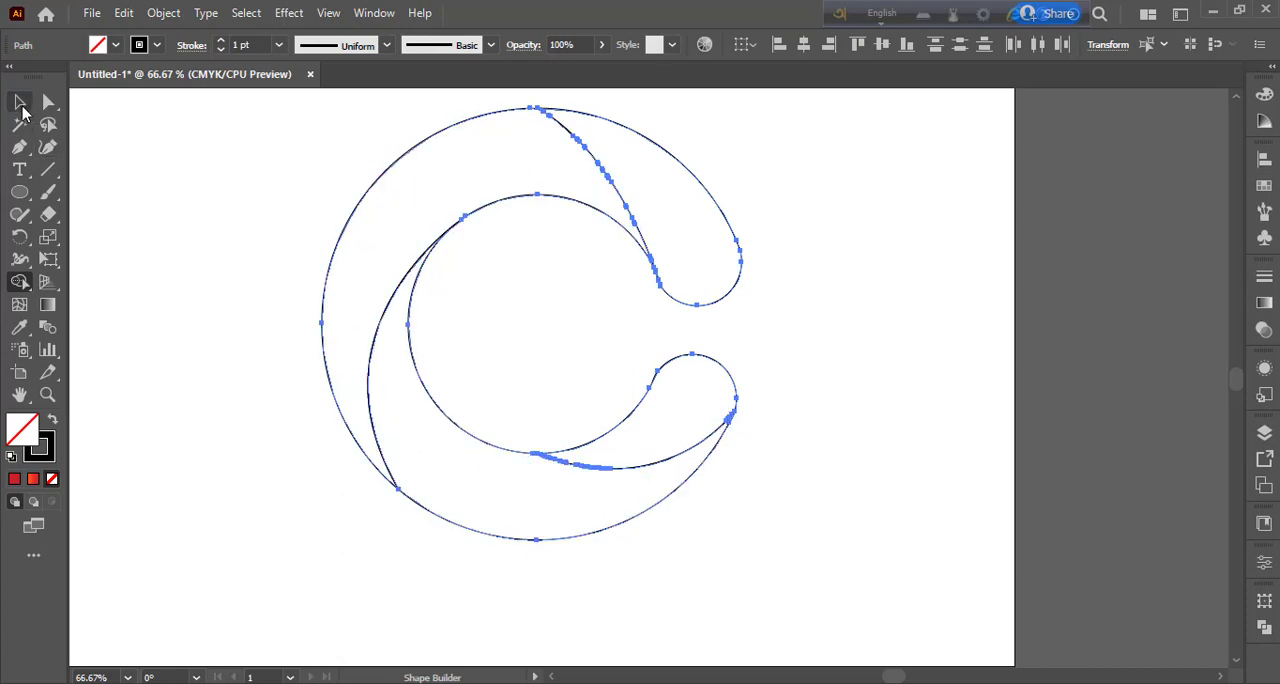
pyautogui.click(279, 236)
# Step: Fill the C's upper end with the teal gradient swatch and the upper-left segment with the dark purple gradient
pyautogui.click(692, 170)
pyautogui.hotkey('ctrl', '-')
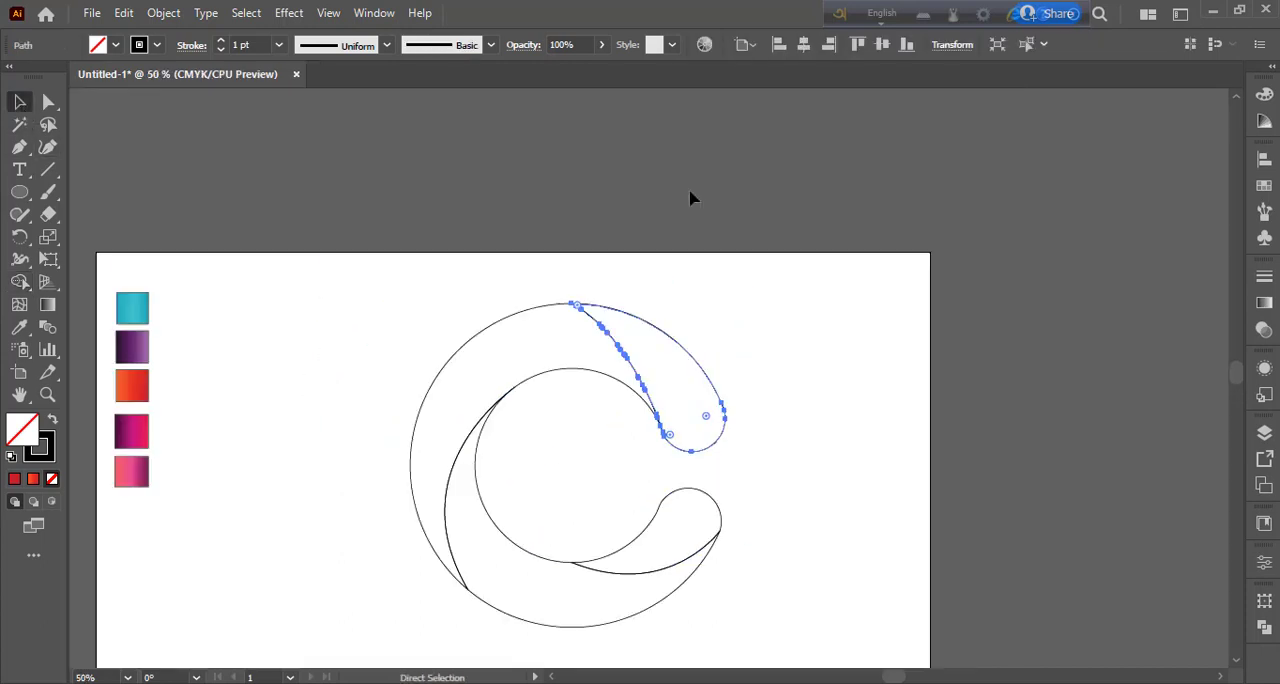
pyautogui.press('i')
pyautogui.click(130, 309)
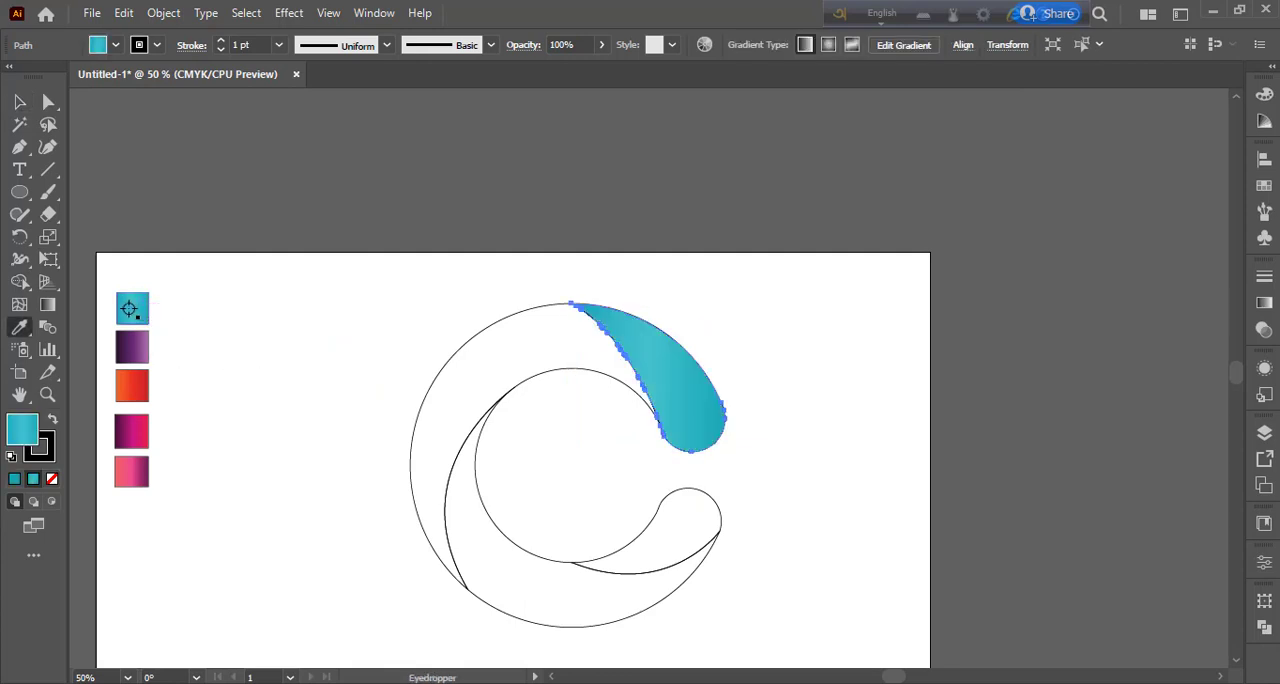
pyautogui.keyDown('ctrl'); pyautogui.click(471, 344); pyautogui.keyUp('ctrl')
pyautogui.click(133, 349)
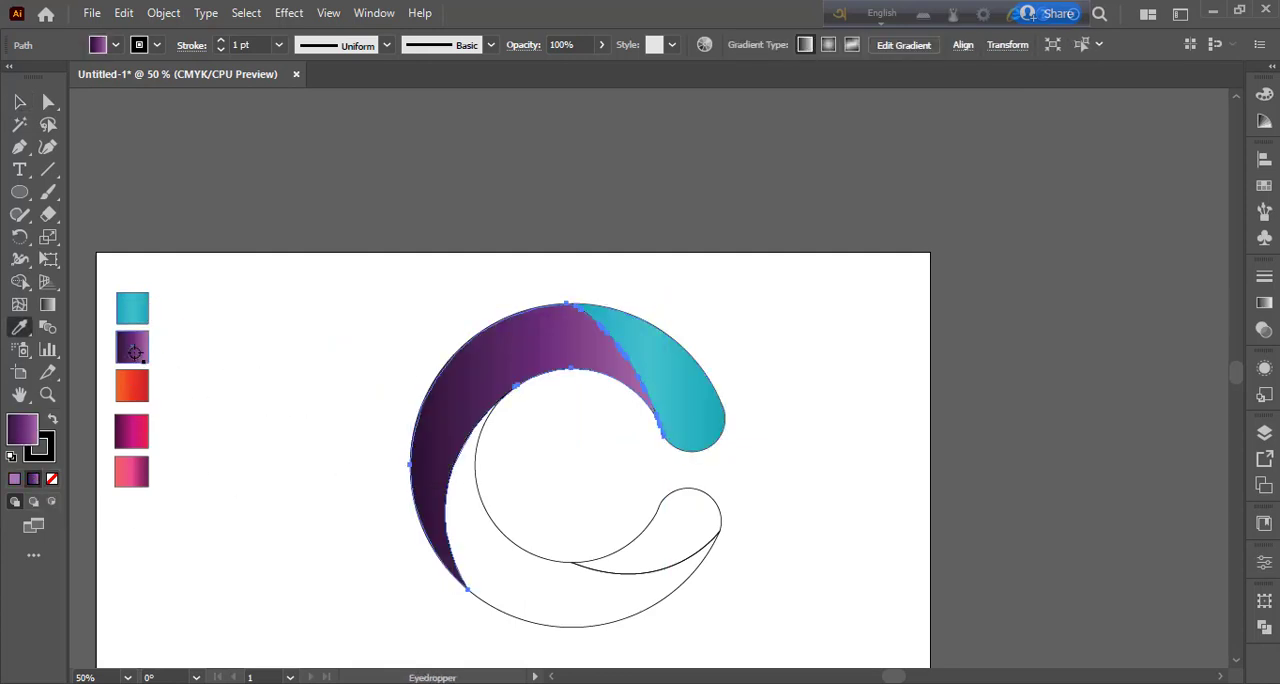
# Step: Fill the C's lower body segment with the purple-to-magenta gradient swatch and the lower end with the orange-red gradient
pyautogui.keyDown('ctrl'); pyautogui.click(504, 615); pyautogui.keyUp('ctrl')
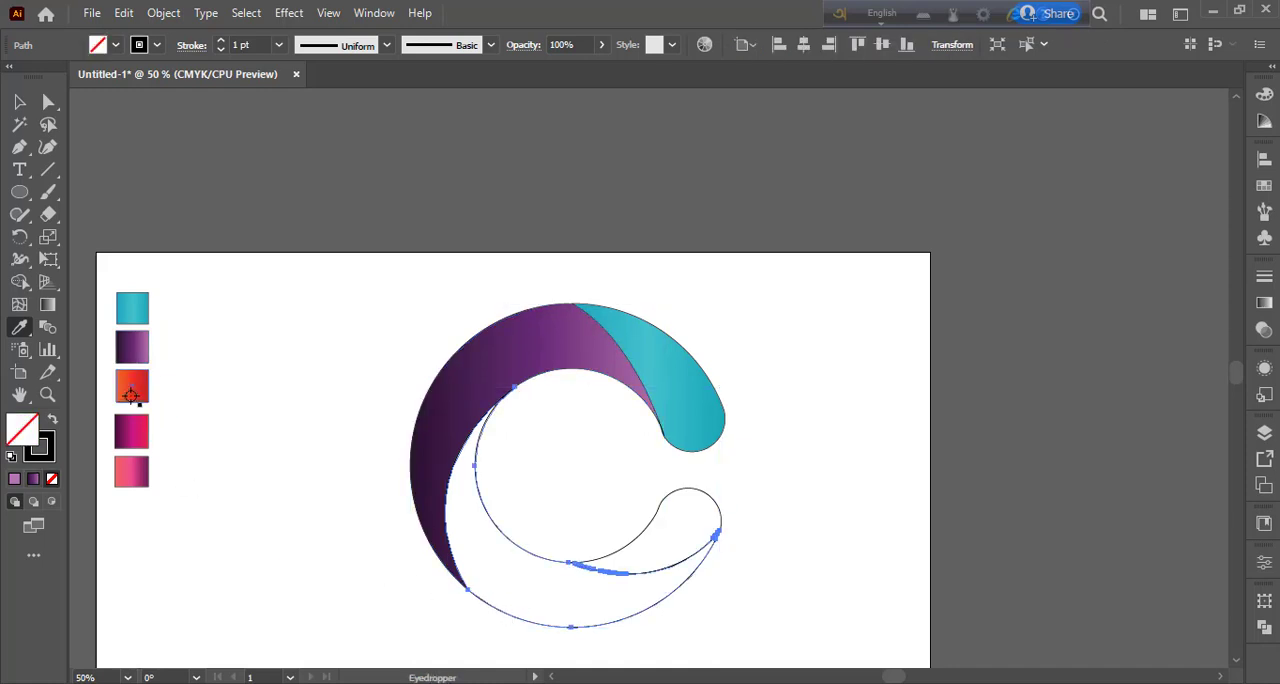
pyautogui.click(148, 437)
pyautogui.keyDown('ctrl'); pyautogui.click(700, 505); pyautogui.keyUp('ctrl')
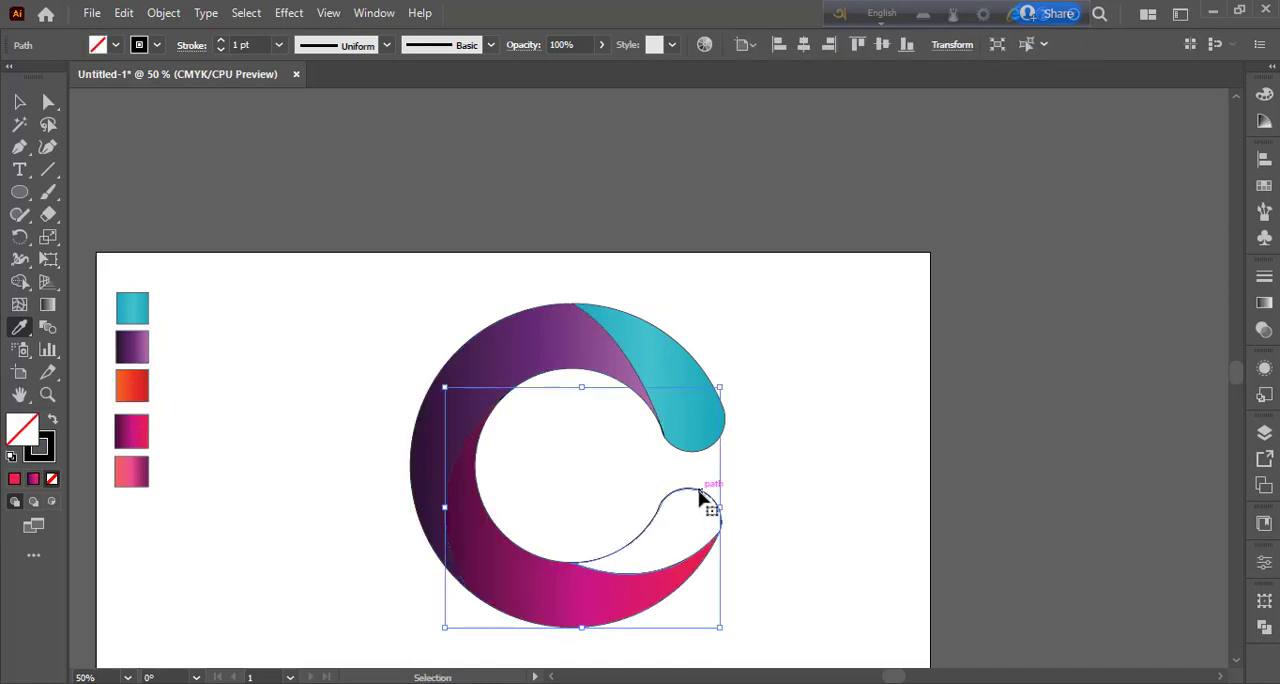
pyautogui.click(129, 391)
pyautogui.click(19, 101)
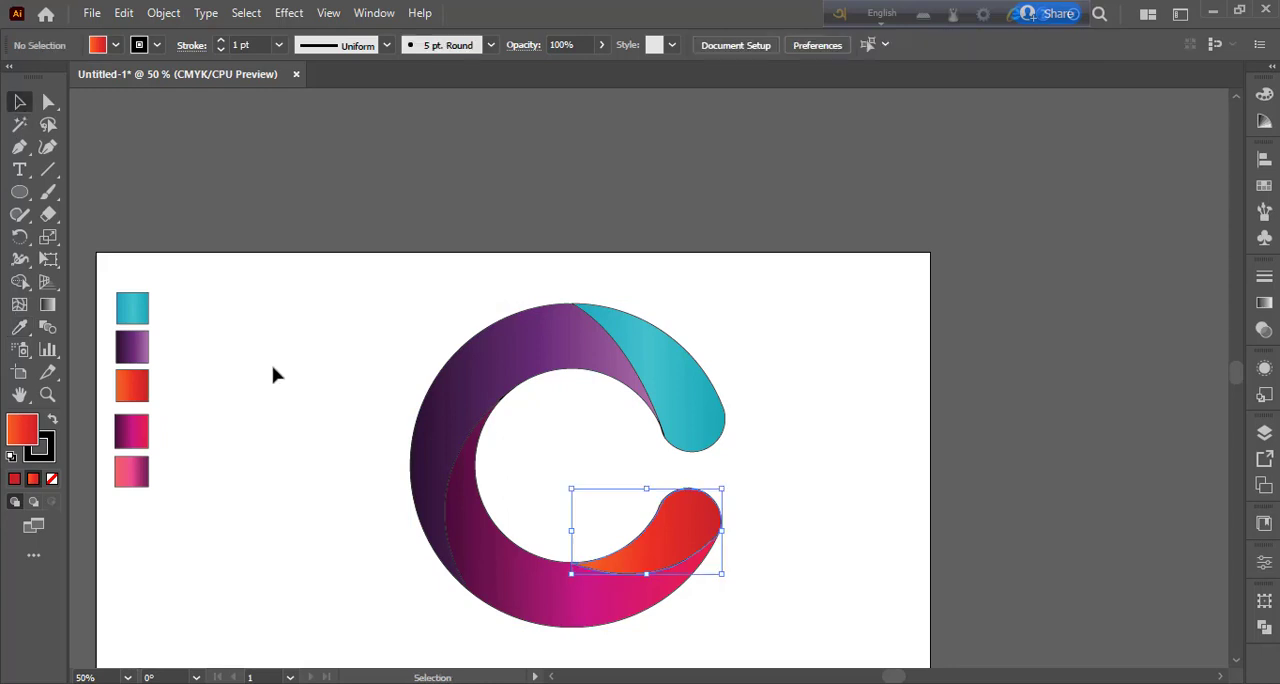
# Step: Remove the stroke from the teal upper end and the dark purple segment
pyautogui.click(660, 408)
pyautogui.click(50, 457)
pyautogui.click(52, 479)
pyautogui.click(432, 490)
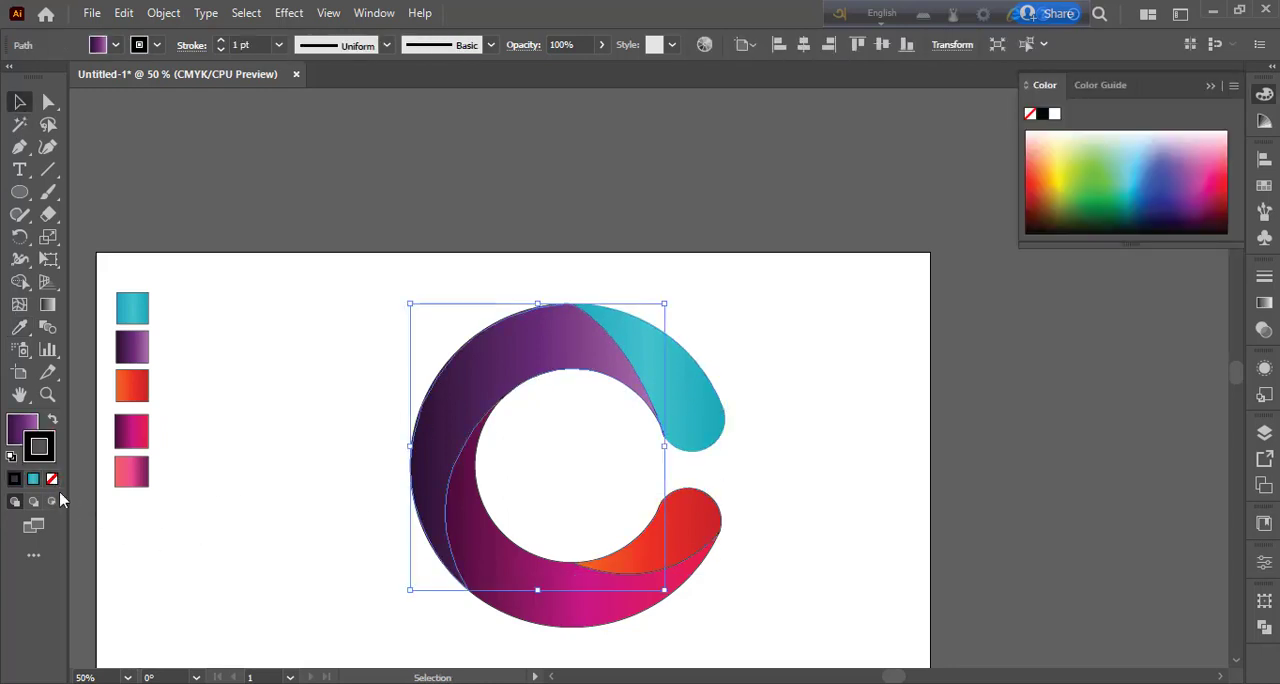
pyautogui.click(52, 479)
pyautogui.click(300, 520)
# Step: Remove the stroke from the magenta segment and the orange-red lower end
pyautogui.click(513, 573)
pyautogui.click(52, 479)
pyautogui.click(300, 520)
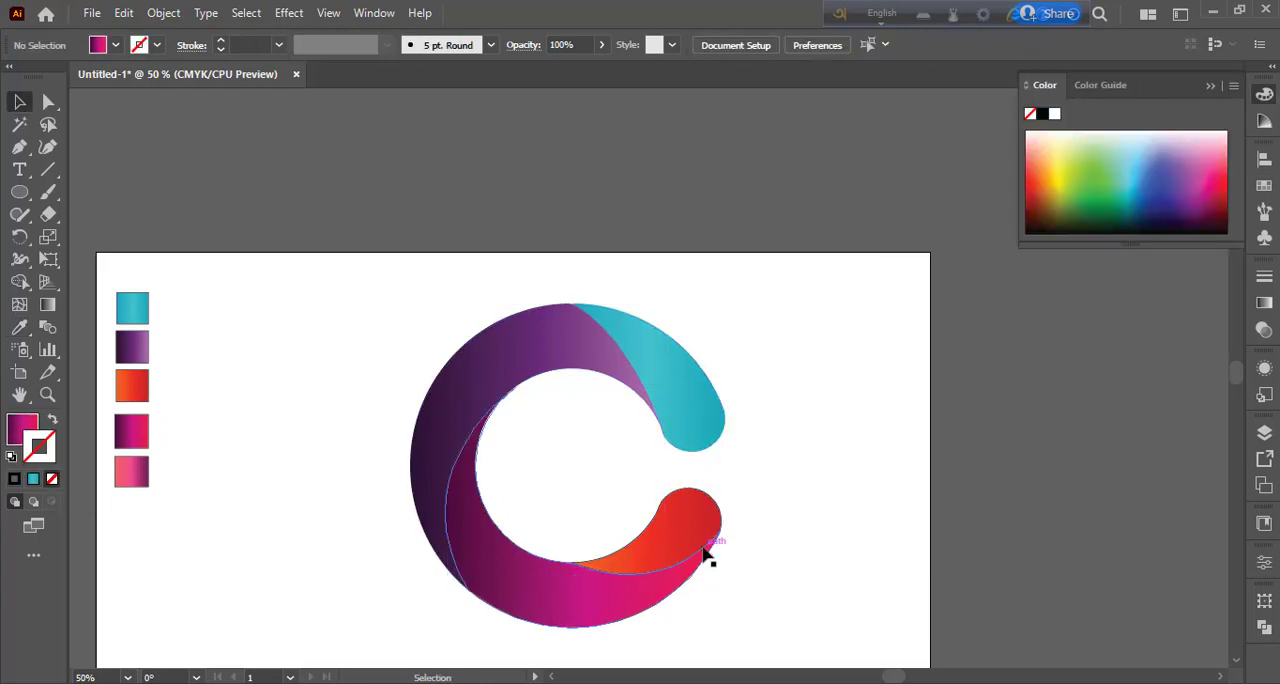
pyautogui.click(703, 548)
pyautogui.click(52, 479)
pyautogui.click(313, 588)
# Step: Select all four segments and move the whole C slightly up and to the left, leaving it deselected
pyautogui.click(667, 412)
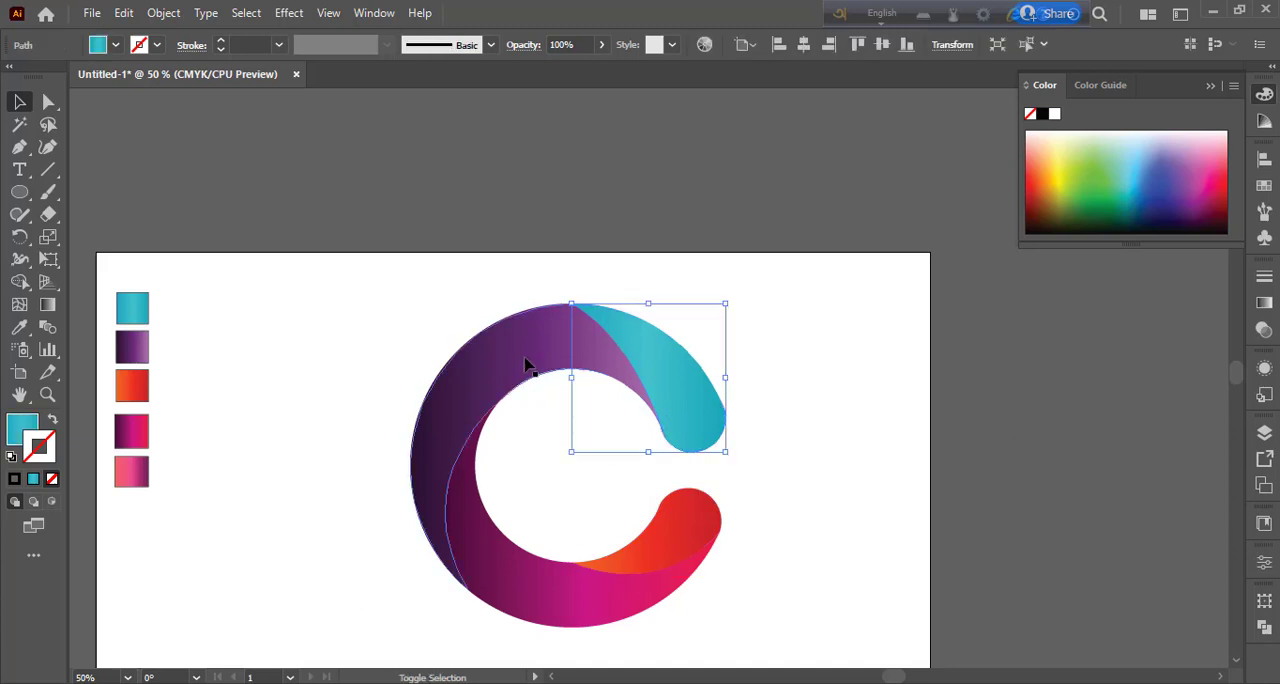
pyautogui.keyDown('shift'); pyautogui.click(524, 360); pyautogui.keyUp('shift')
pyautogui.keyDown('shift'); pyautogui.click(658, 592); pyautogui.keyUp('shift')
pyautogui.moveTo(650, 567); pyautogui.dragTo(608, 553)
pyautogui.click(813, 493)
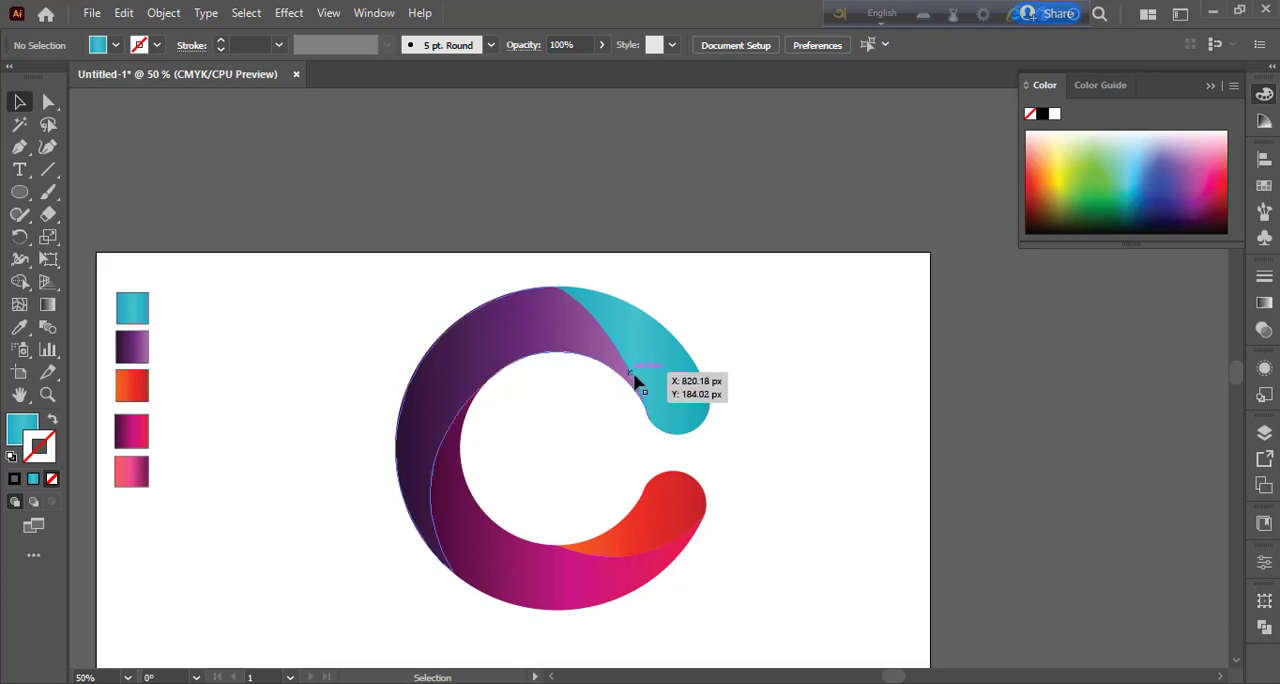
# Step: Draw an unfilled, teal-stroked curved Pen path from the C's topmost point through the teal end to its lower edge
pyautogui.click(19, 146)
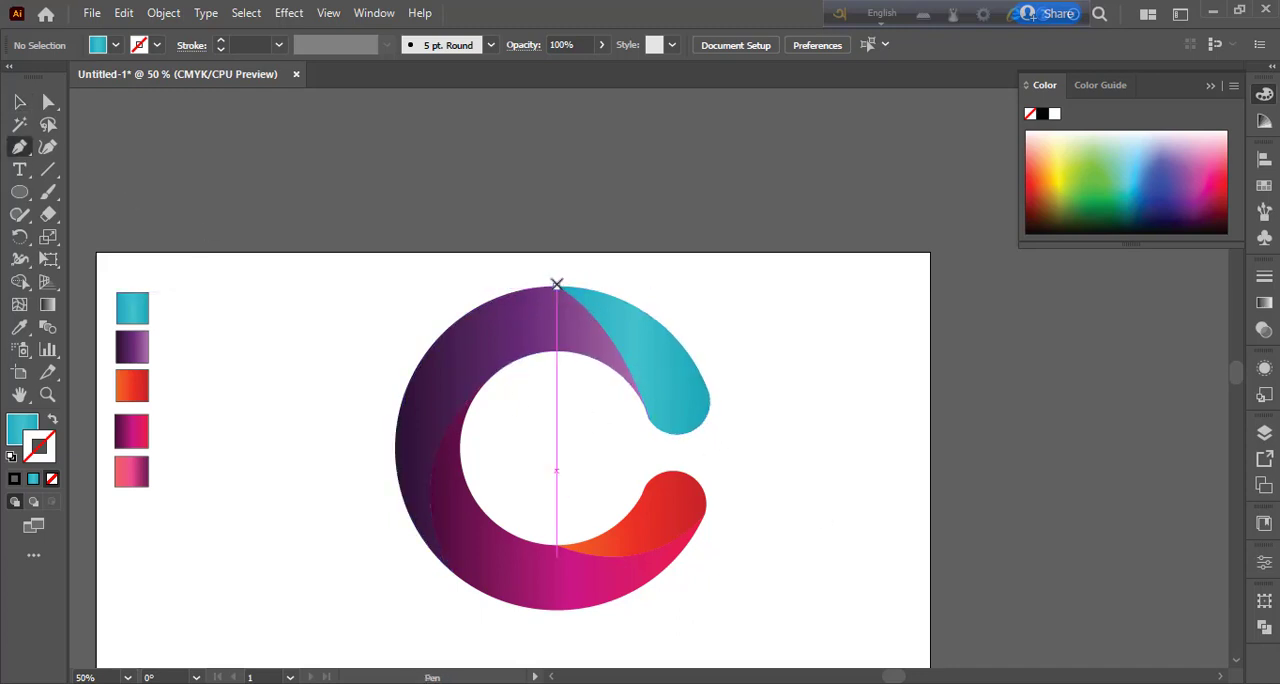
pyautogui.click(556, 287)
pyautogui.click(693, 432)
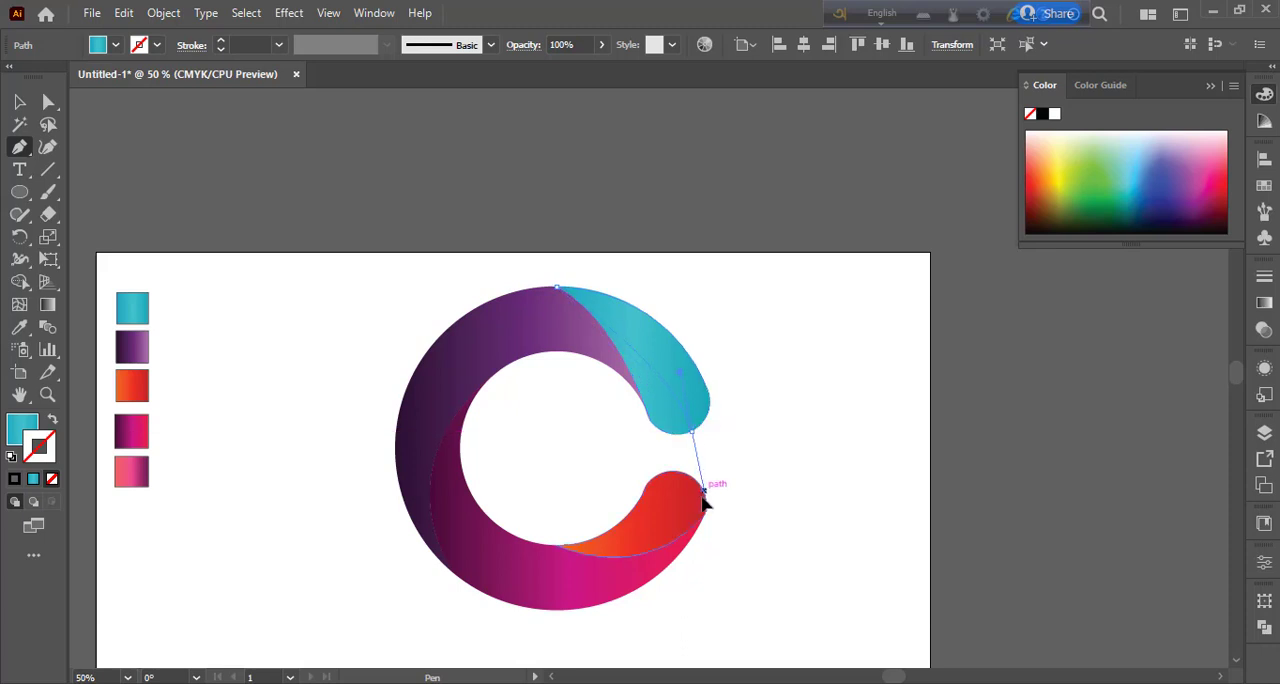
pyautogui.moveTo(687, 524); pyautogui.dragTo(55, 422)
pyautogui.click(55, 422)
pyautogui.click(692, 432)
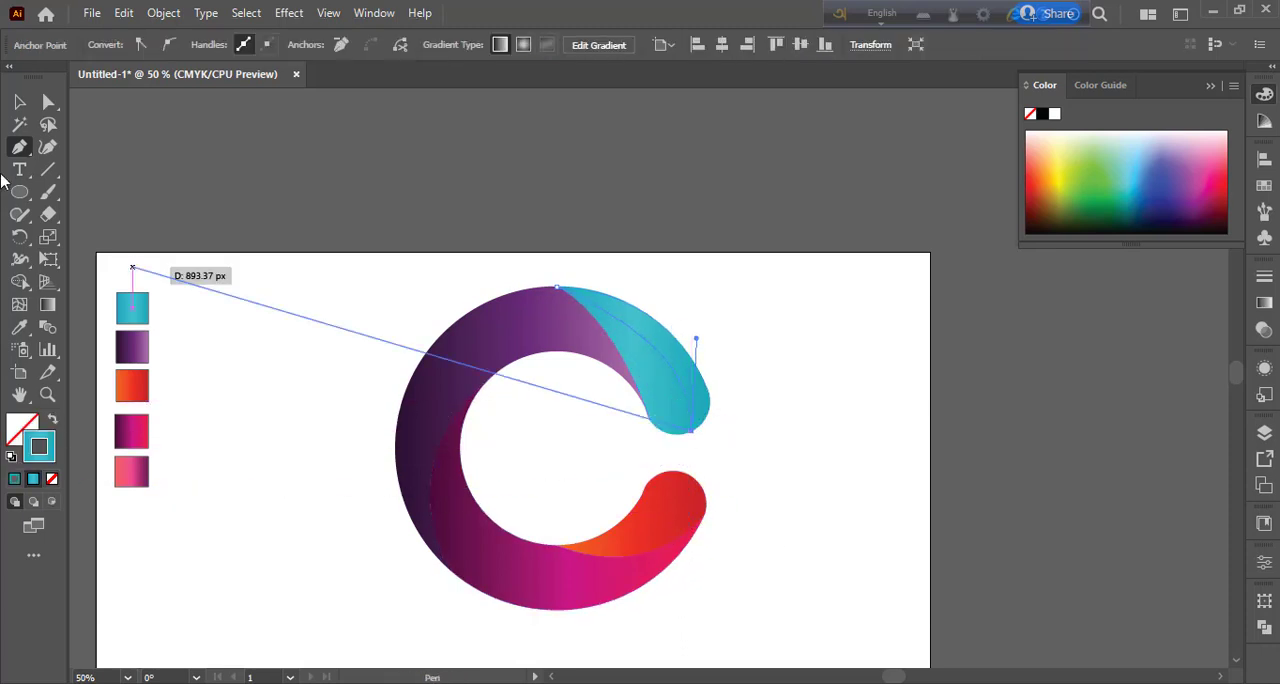
pyautogui.click(19, 102)
pyautogui.click(377, 318)
pyautogui.moveTo(697, 290); pyautogui.dragTo(639, 433)
pyautogui.click(20, 283)
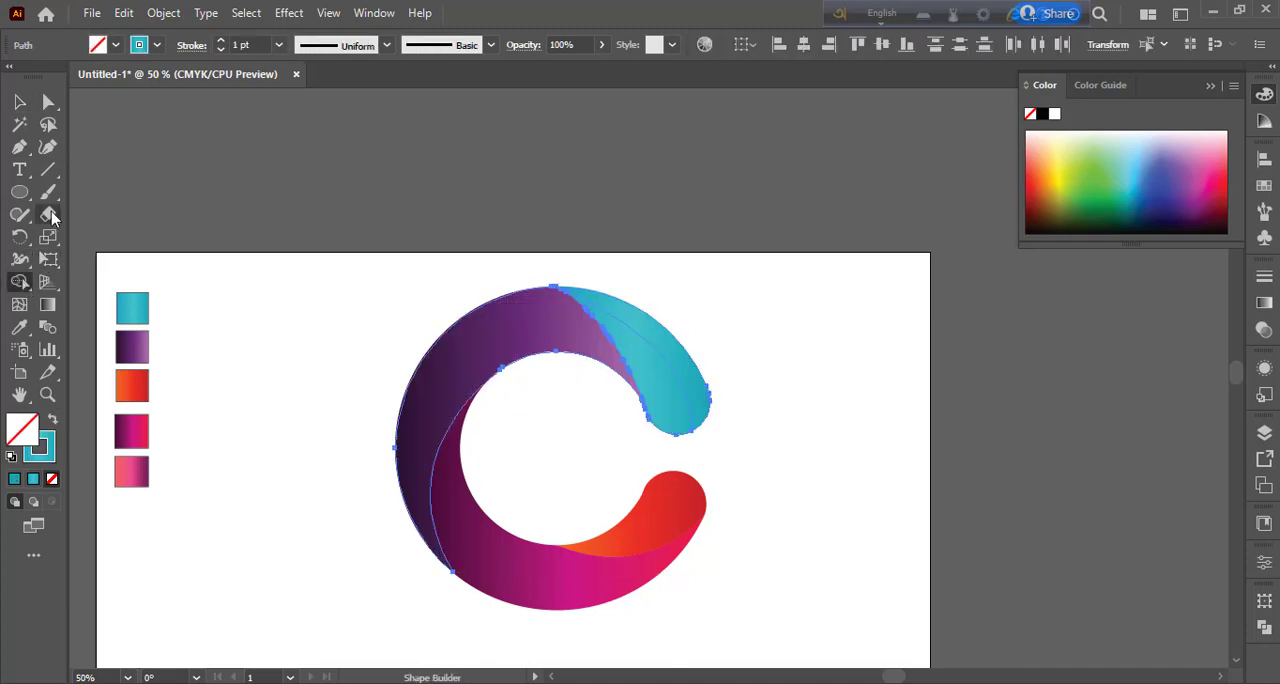
pyautogui.click(17, 104)
pyautogui.press('a')
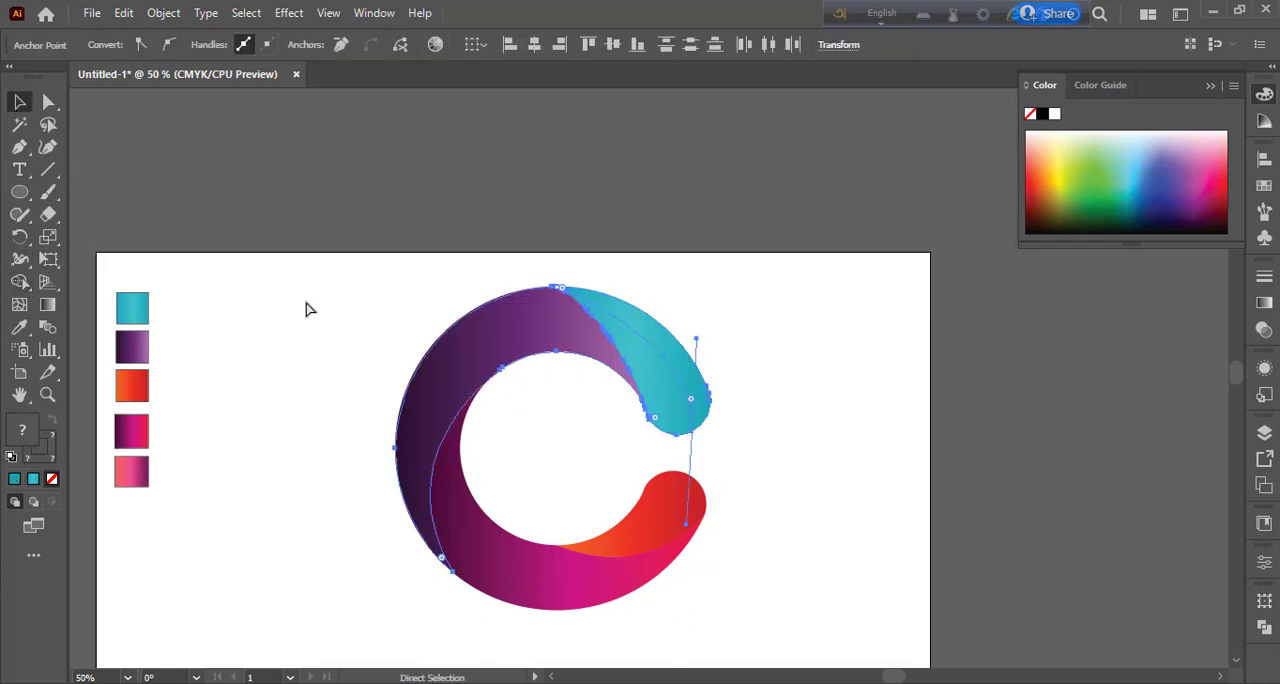
pyautogui.hotkey('ctrl', 'z')
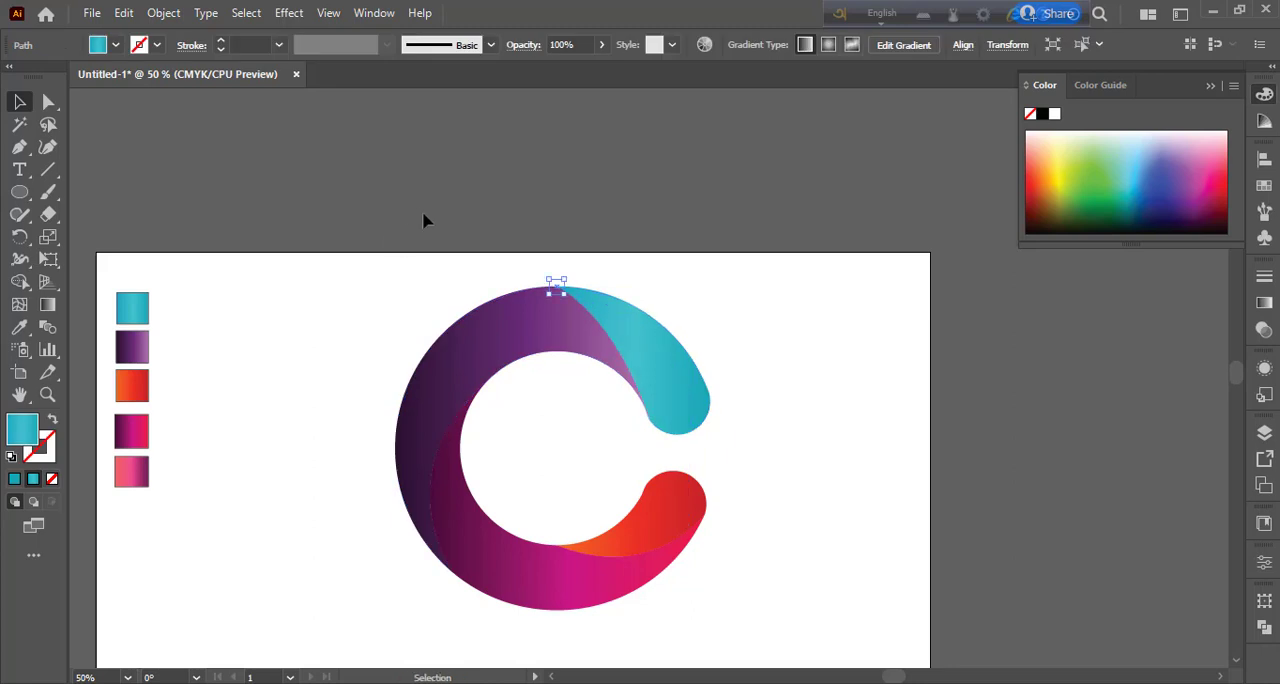
pyautogui.click(451, 297)
# Step: Draw an unfilled, teal-stroked curved Pen path from the C's topmost point through the teal end to its lower edge
pyautogui.press('p')
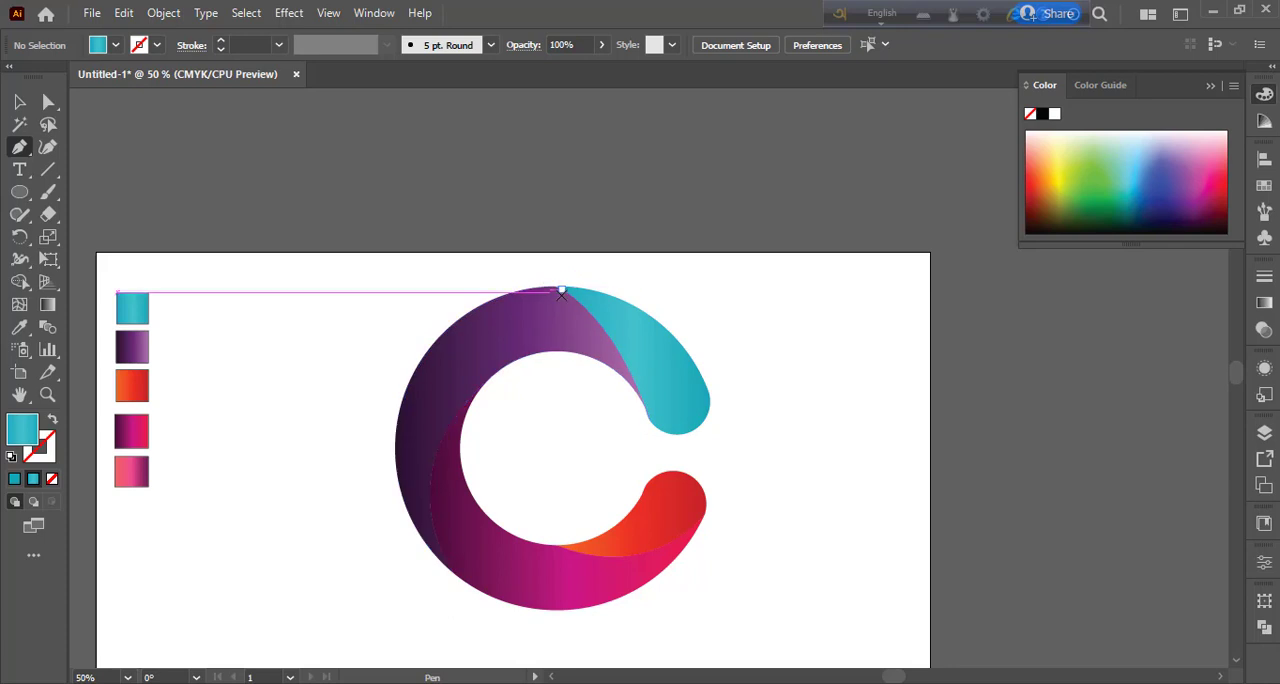
pyautogui.scroll(2, 562, 293)
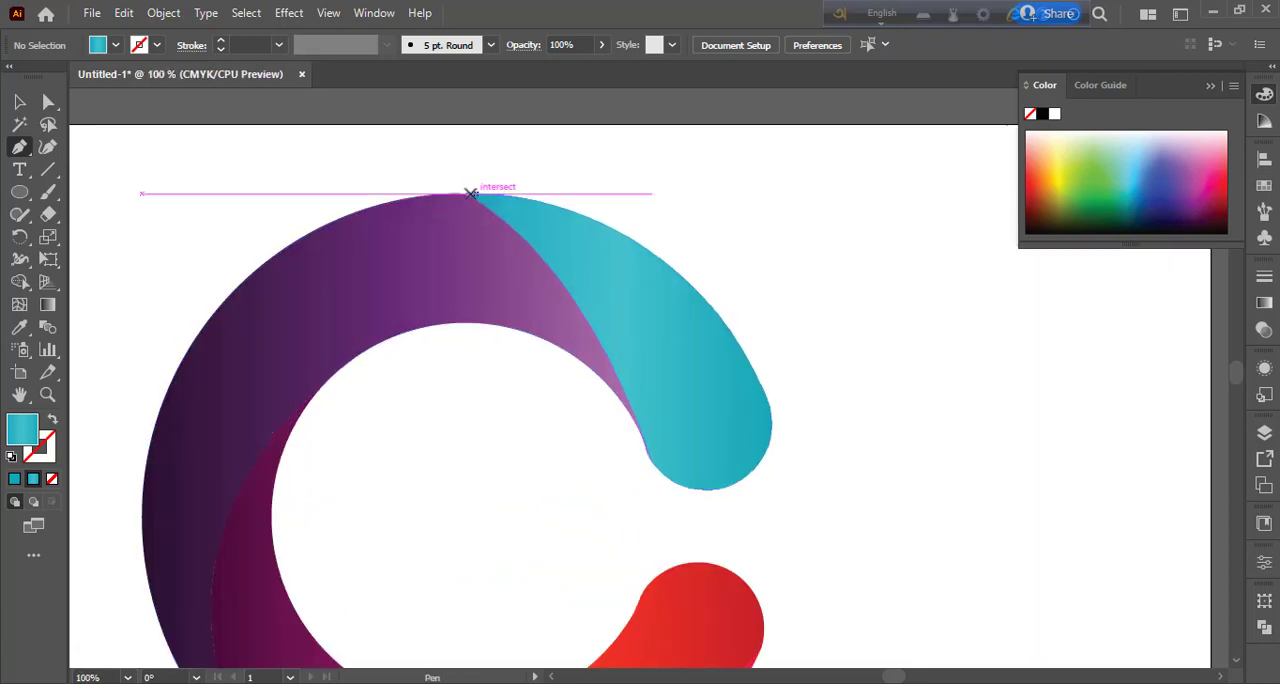
pyautogui.click(465, 192)
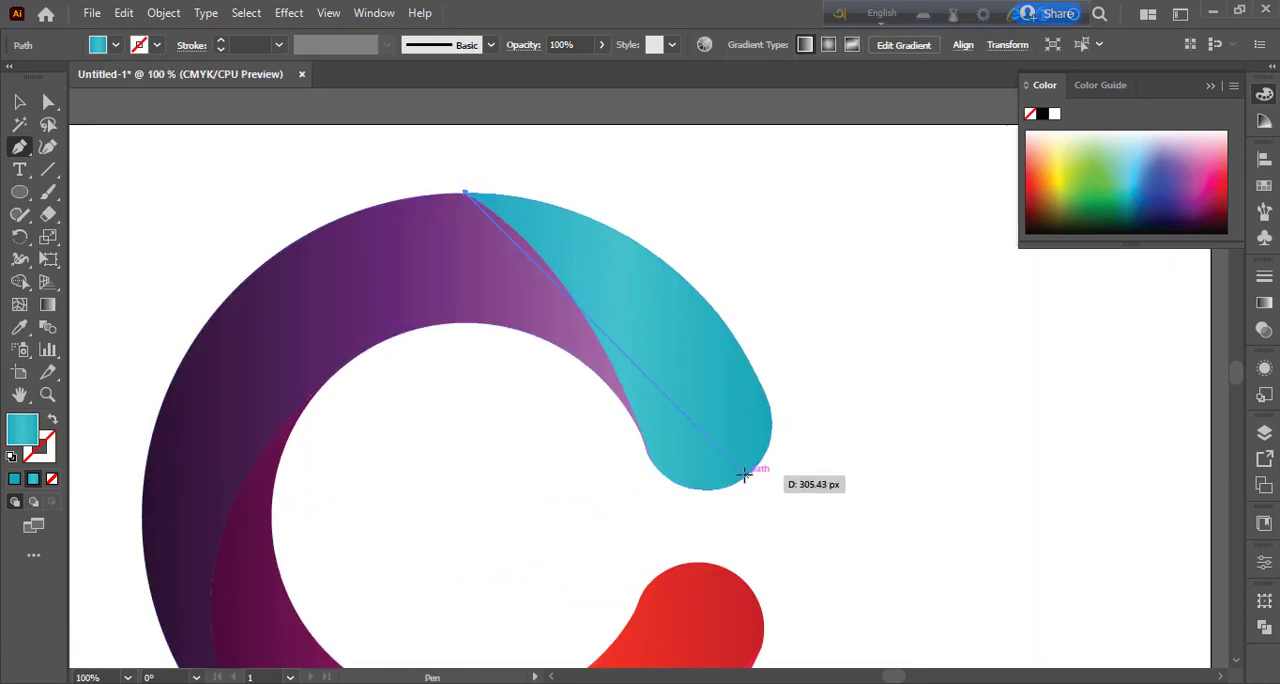
pyautogui.moveTo(742, 476); pyautogui.dragTo(746, 599)
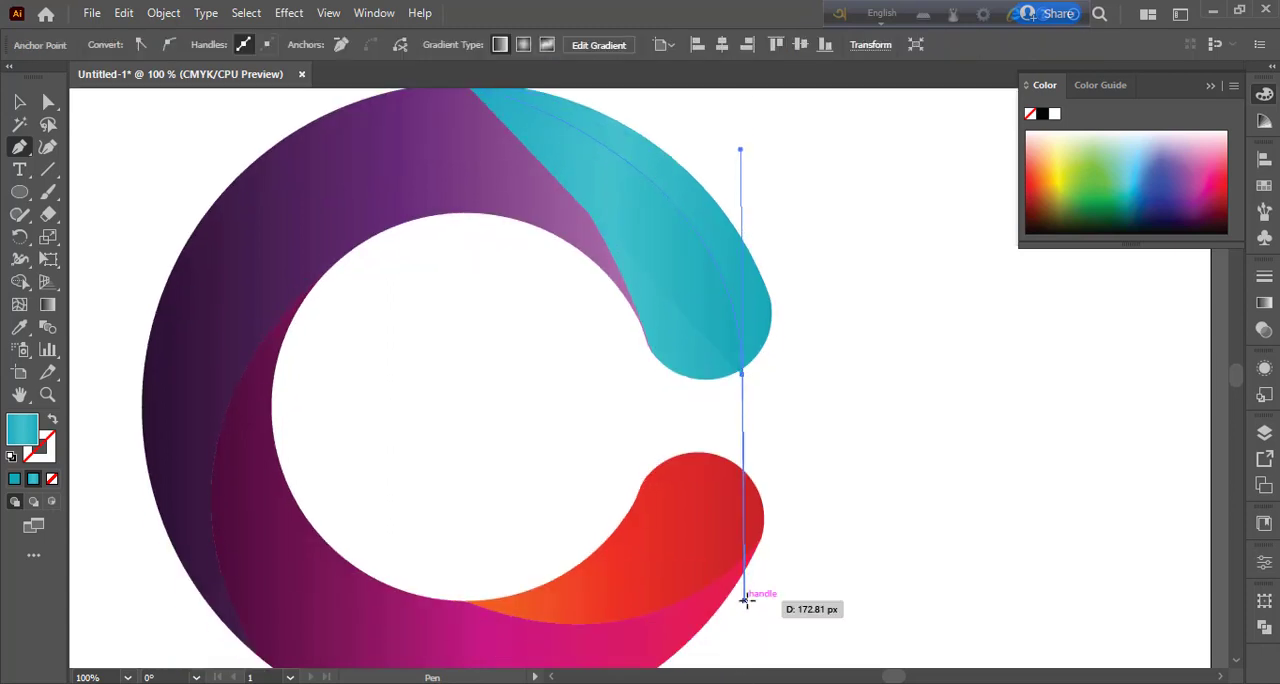
pyautogui.click(742, 374)
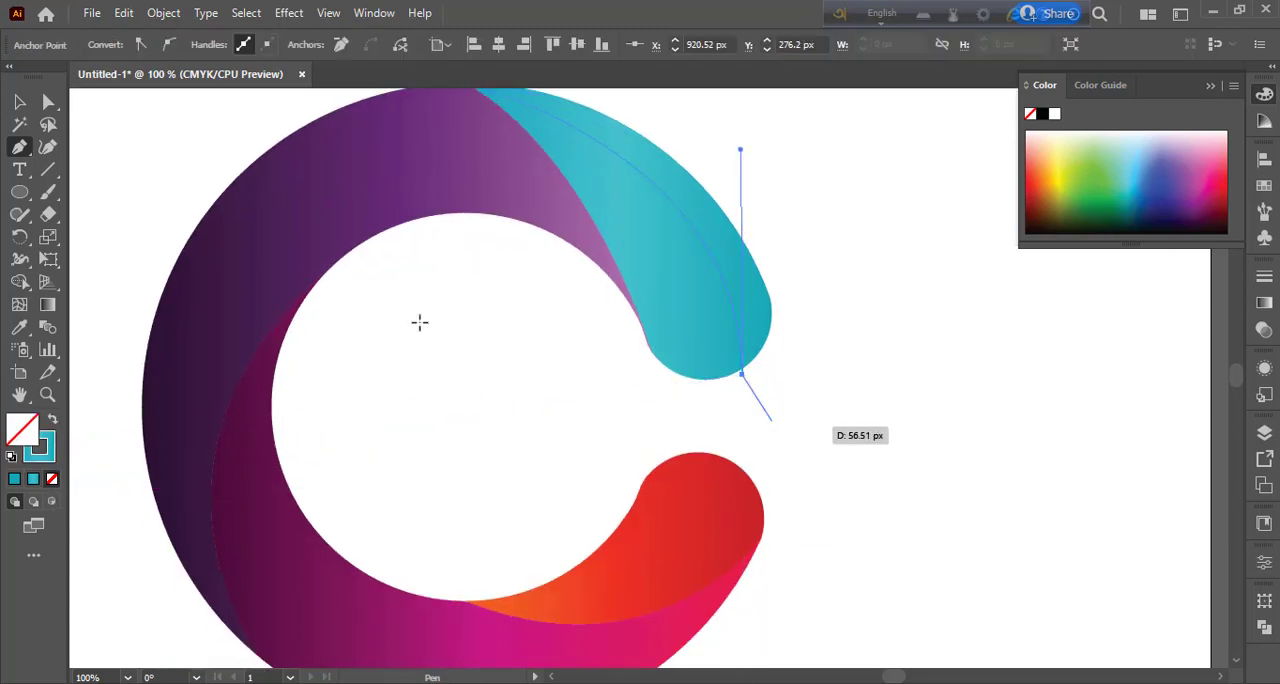
pyautogui.press('v')
pyautogui.click(415, 393)
# Step: Split the teal end along the curved path into an outer strip and an inner piece with Shape Builder, using the teal gradient fill
pyautogui.scroll(3, 657, 437)
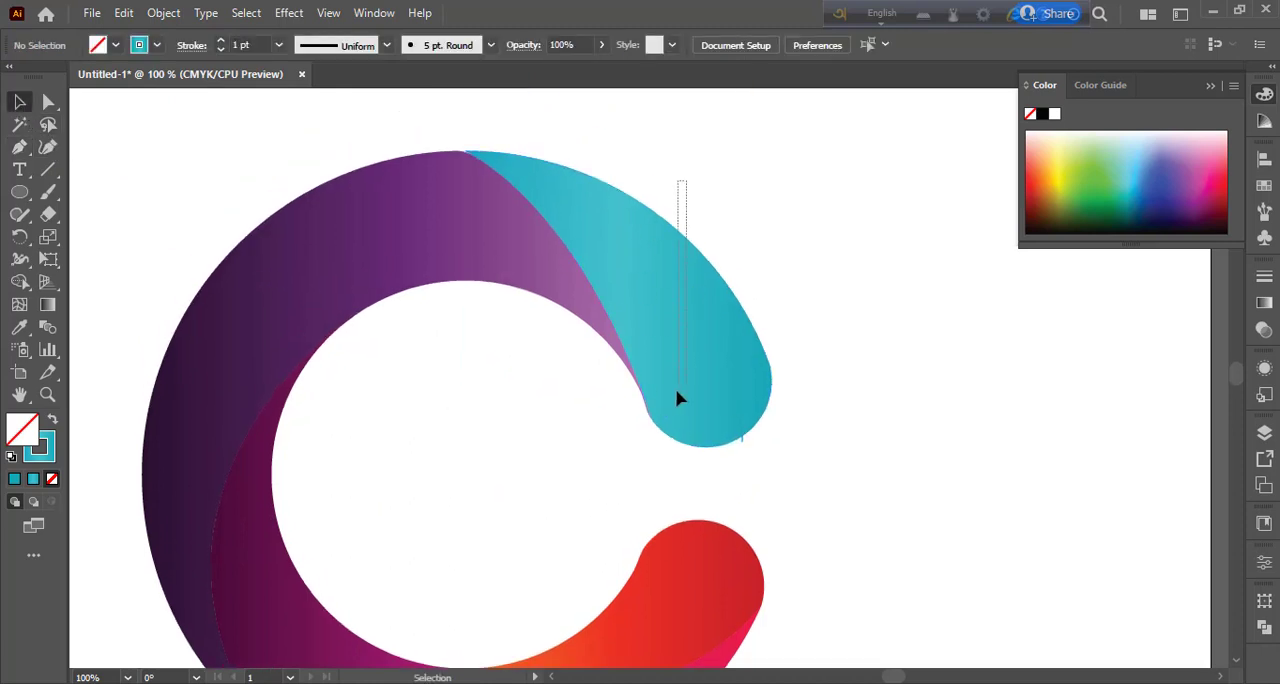
pyautogui.click(677, 397)
pyautogui.click(19, 287)
pyautogui.click(603, 229)
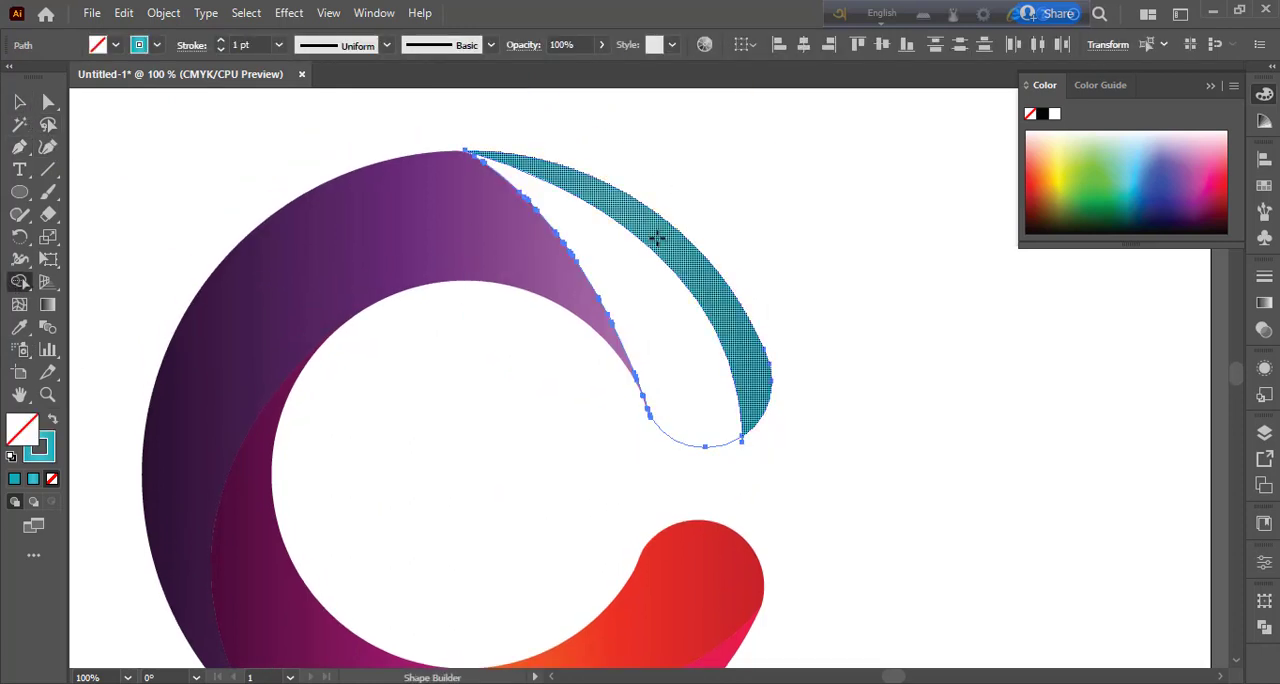
pyautogui.click(657, 238)
pyautogui.click(54, 421)
pyautogui.click(608, 254)
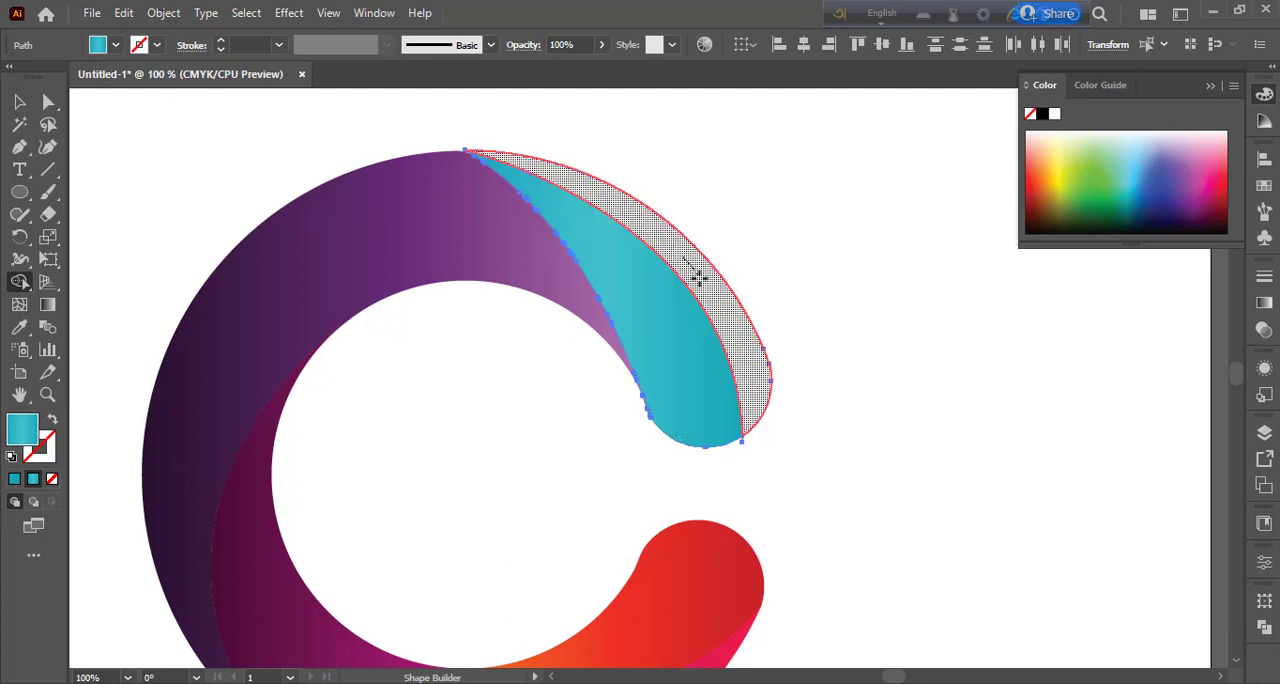
pyautogui.click(700, 277)
pyautogui.press('v')
pyautogui.click(447, 433)
# Step: Set the inner teal piece's opacity to 80% and delete the leftover path stub at its lower edge
pyautogui.click(669, 290)
pyautogui.click(601, 45)
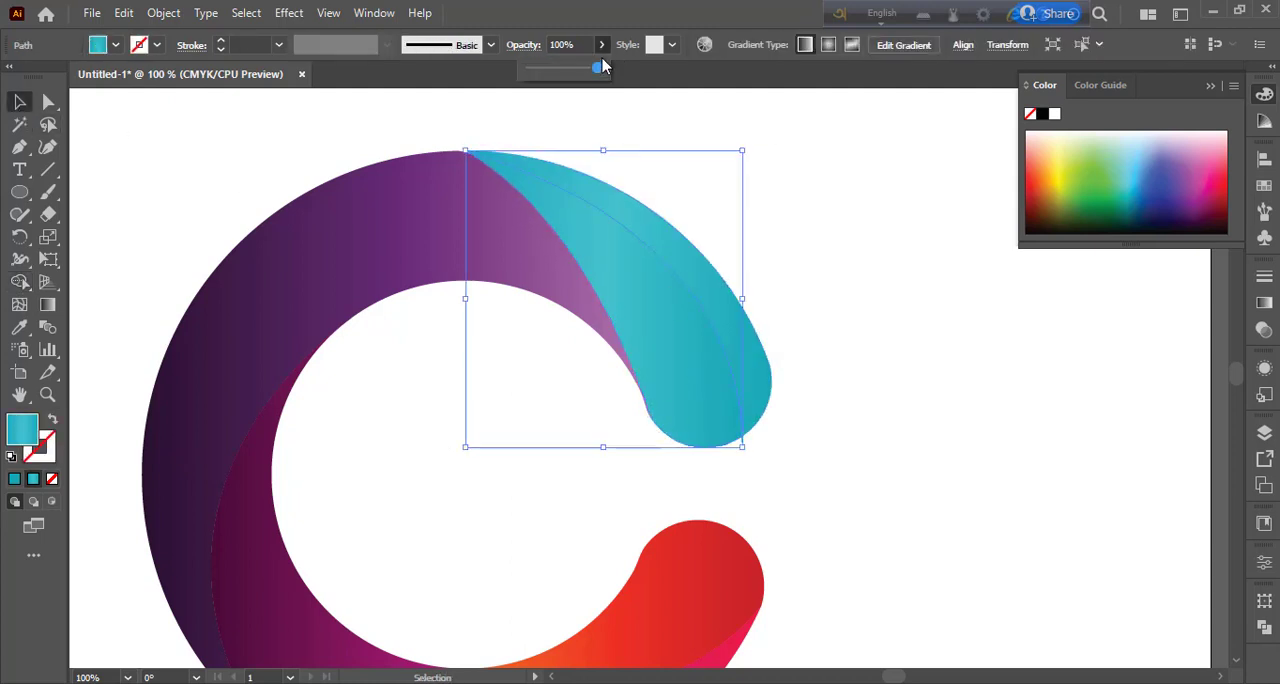
pyautogui.moveTo(592, 66); pyautogui.dragTo(585, 72)
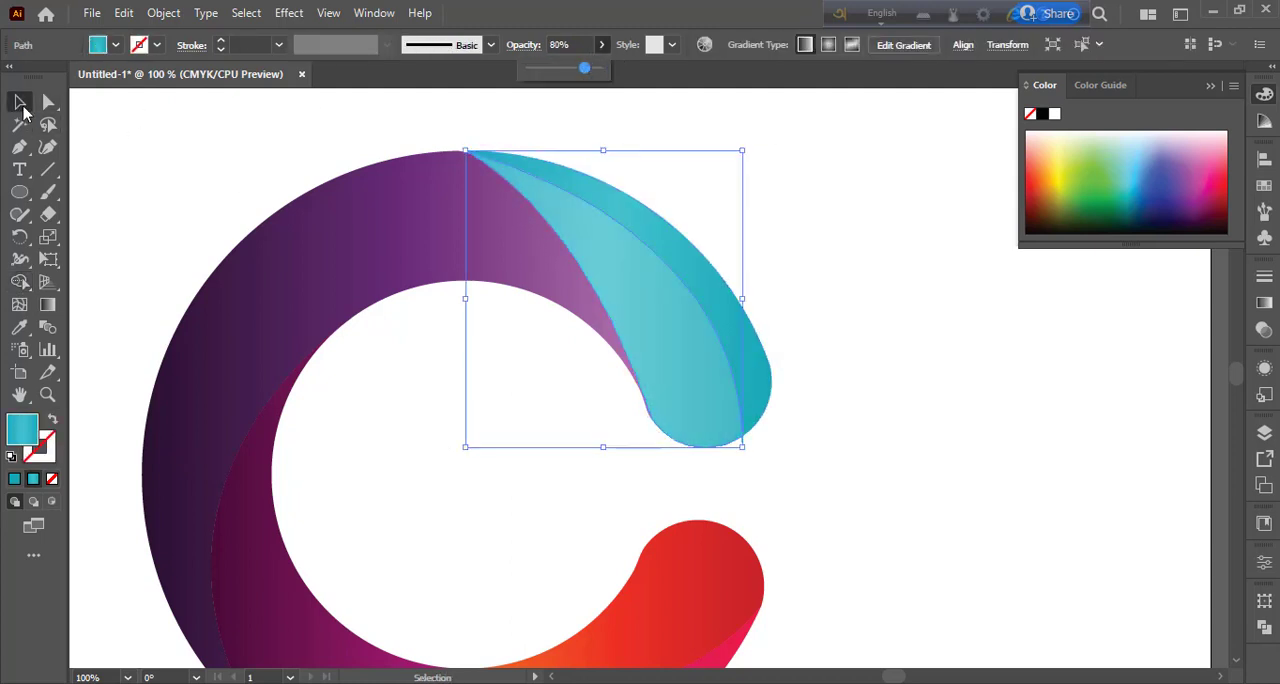
pyautogui.click(797, 524)
pyautogui.click(742, 438)
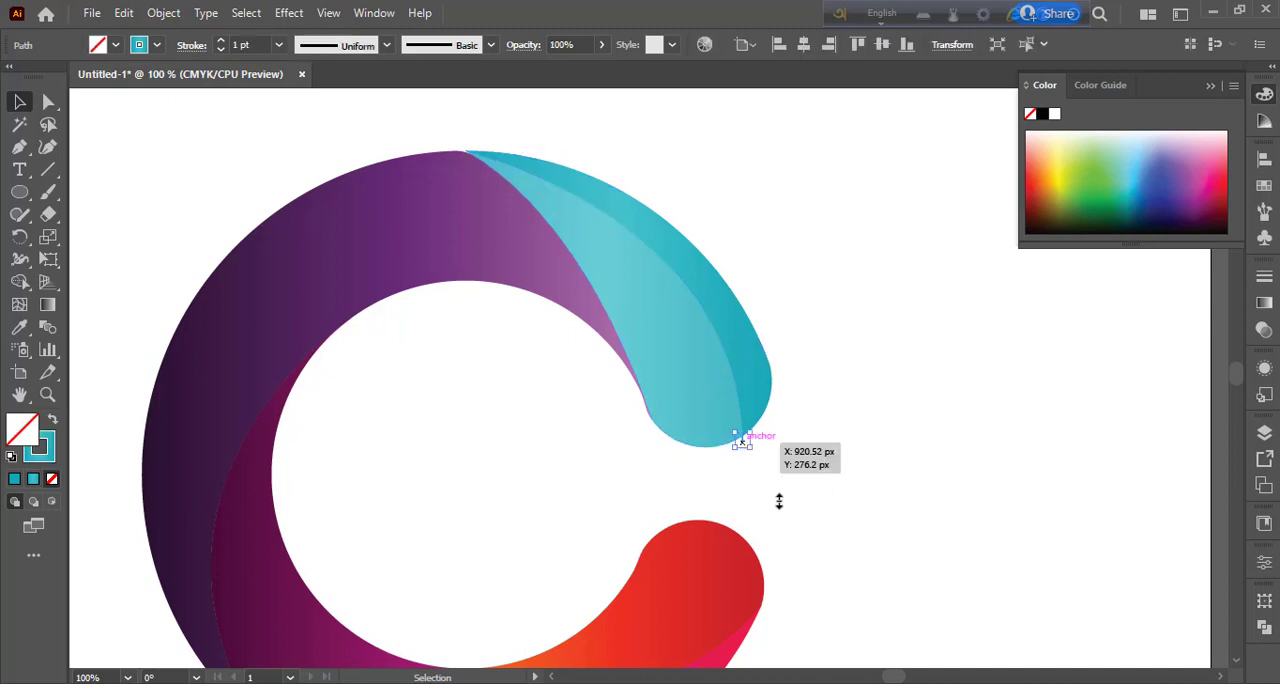
pyautogui.press('Delete')
# Step: Draw an unfilled, purple-stroked curved Pen path across the dark purple segment, from its outer edge to the boundary with the teal end
pyautogui.moveTo(830, 471); pyautogui.dragTo(1025, 451)
pyautogui.click(630, 262)
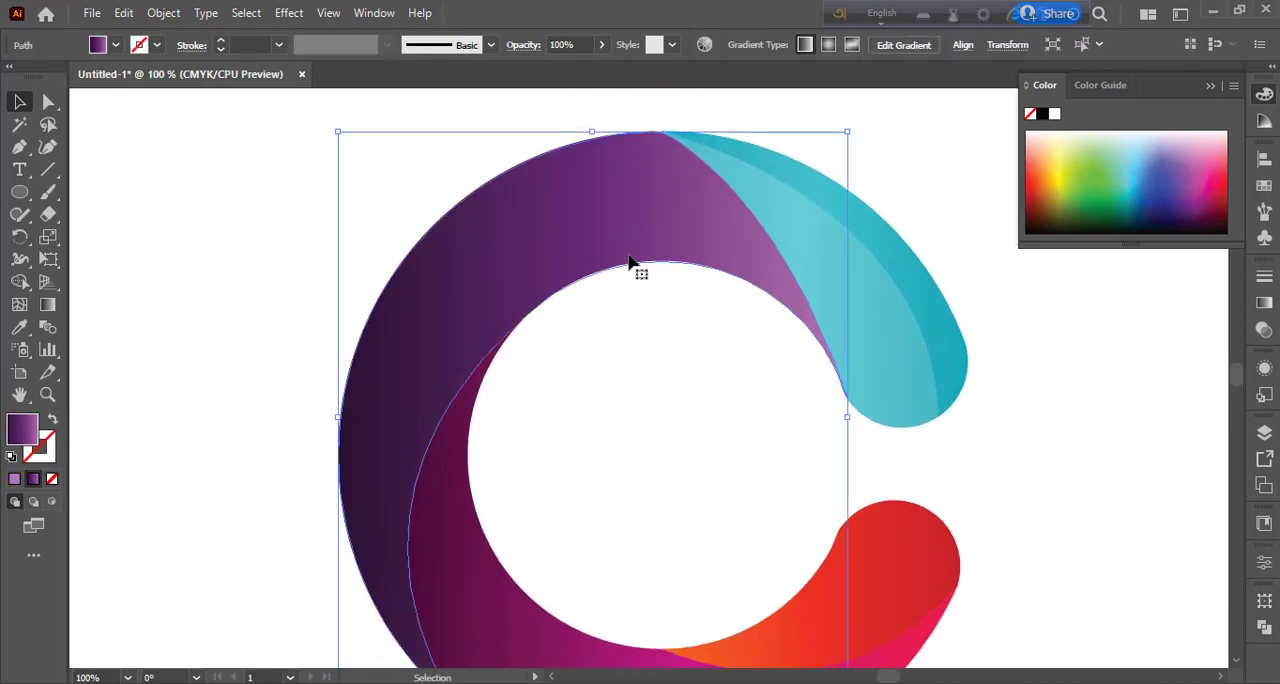
pyautogui.click(20, 147)
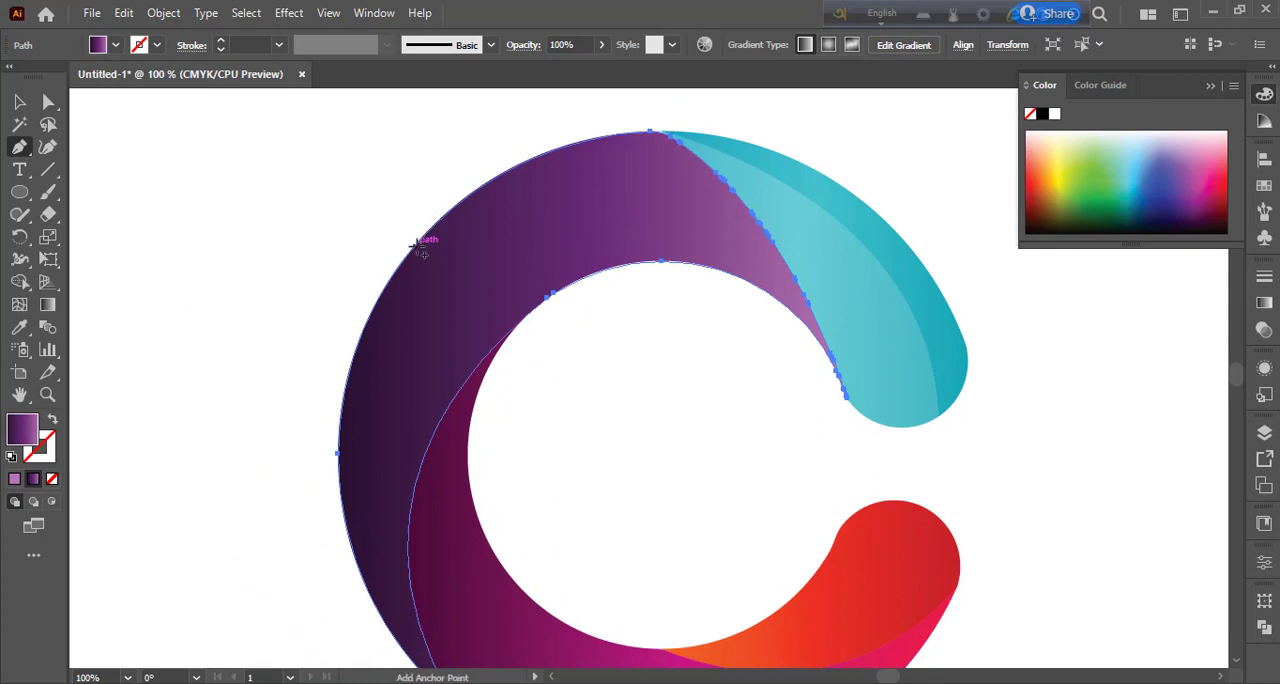
pyautogui.click(334, 391)
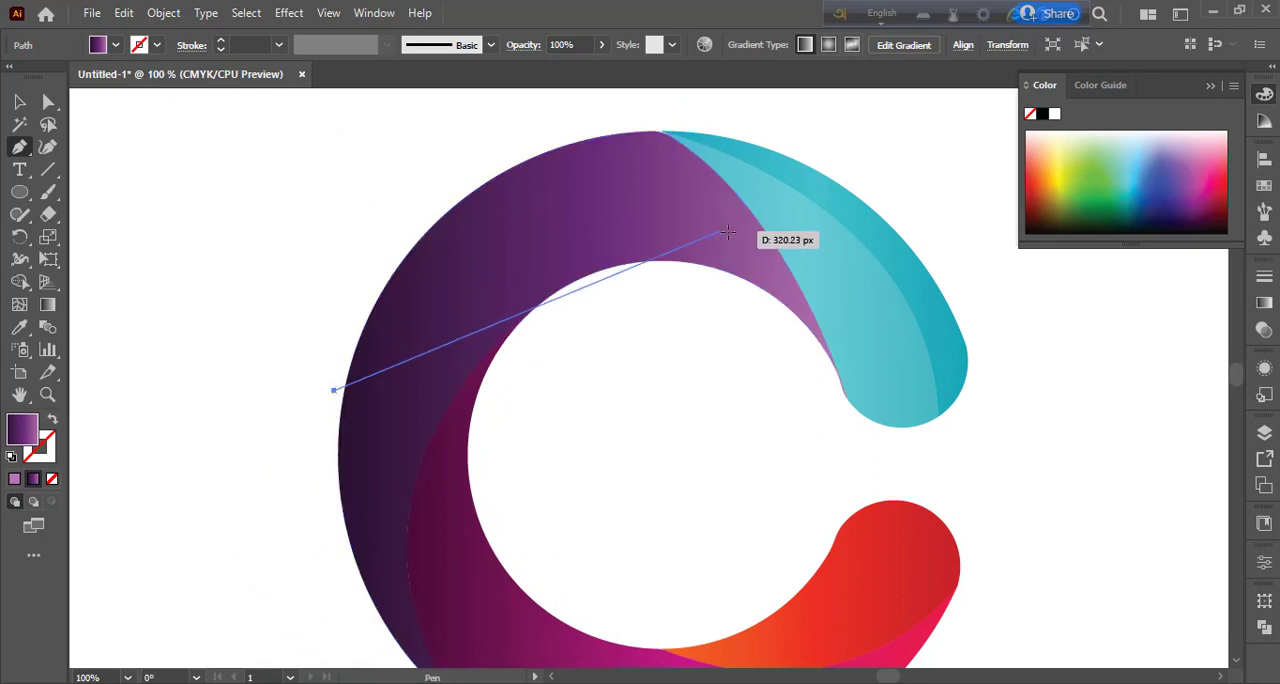
pyautogui.moveTo(760, 222); pyautogui.dragTo(1021, 336)
pyautogui.moveTo(334, 391); pyautogui.dragTo(82, 392)
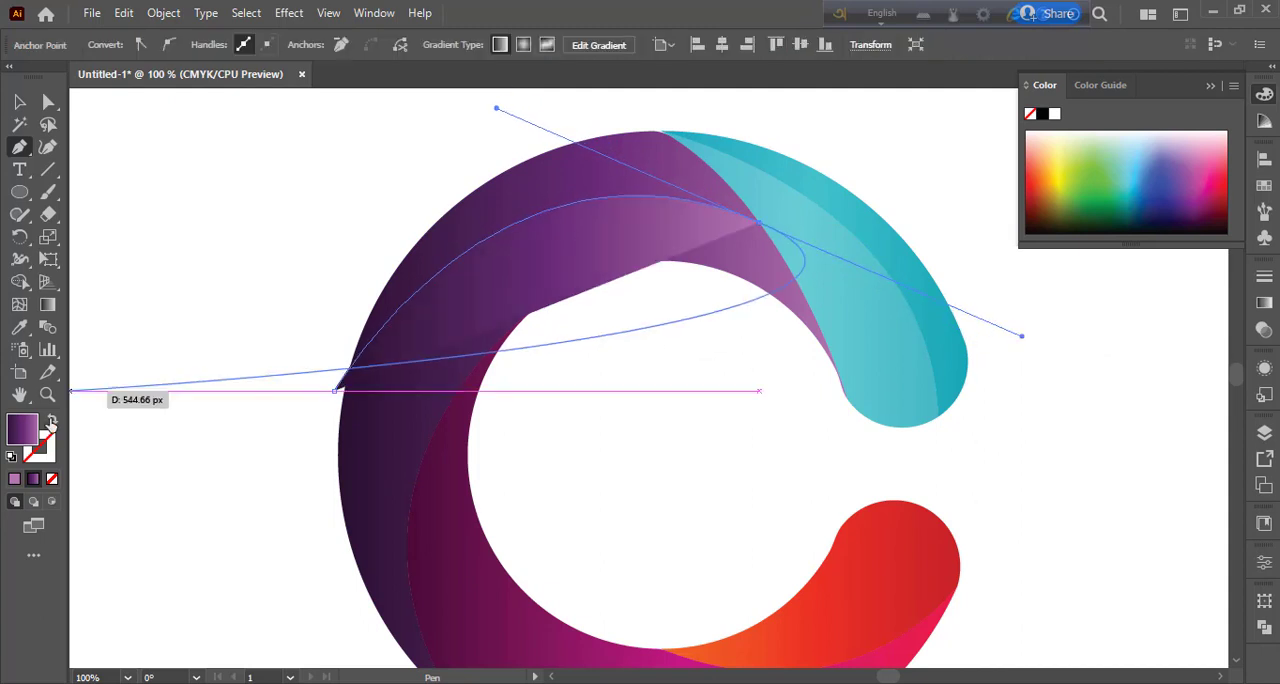
pyautogui.click(52, 420)
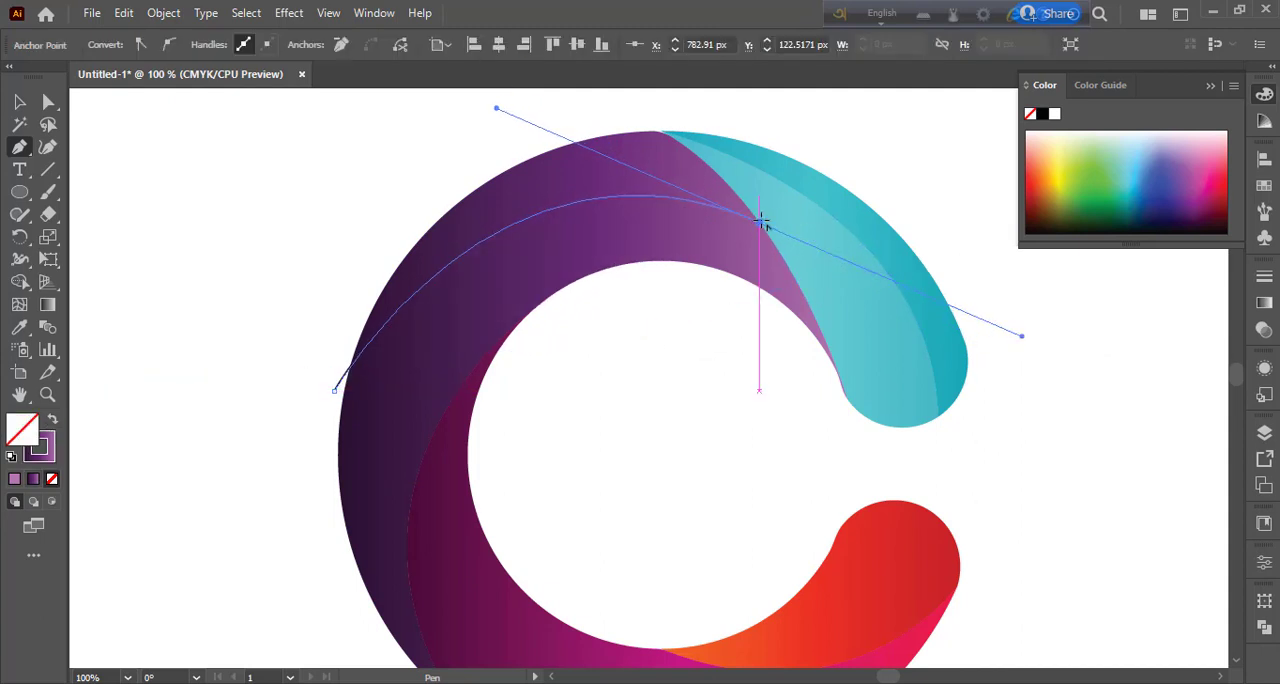
pyautogui.click(20, 102)
pyautogui.click(311, 279)
# Step: Split the purple segment along the curve with Shape Builder, using the purple gradient fill, and delete the leftover path stub outside the C
pyautogui.moveTo(372, 213); pyautogui.dragTo(486, 306)
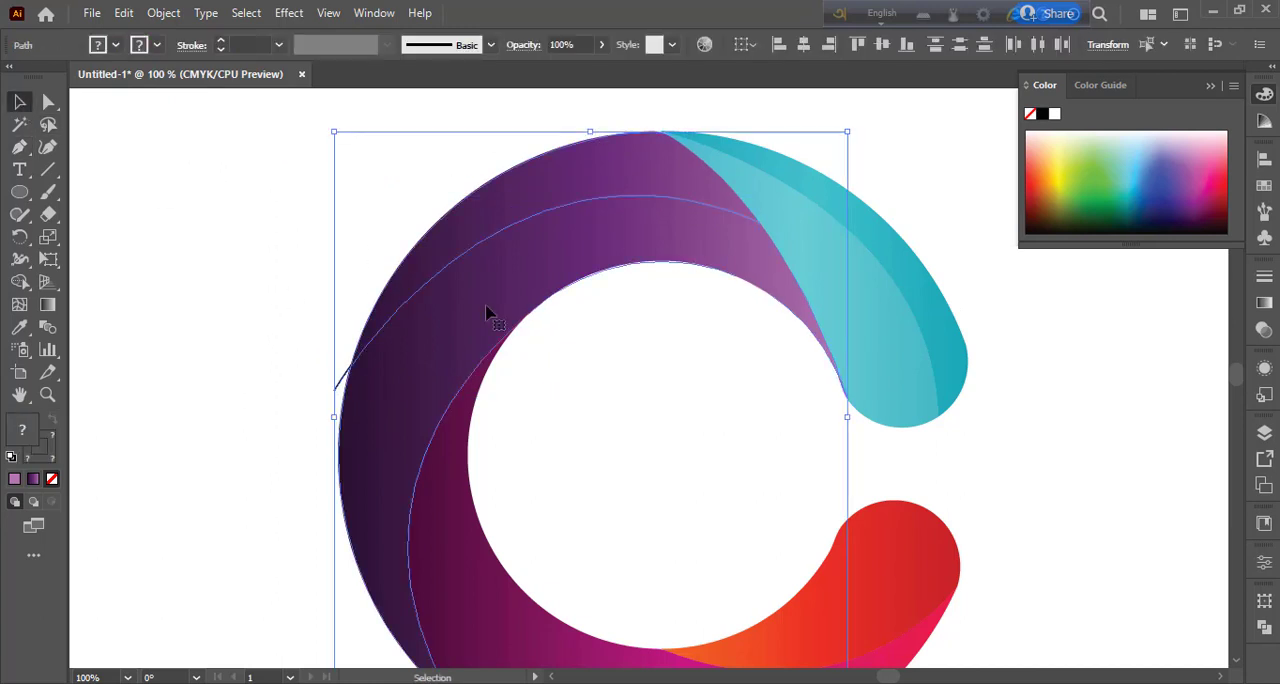
pyautogui.click(20, 282)
pyautogui.click(52, 420)
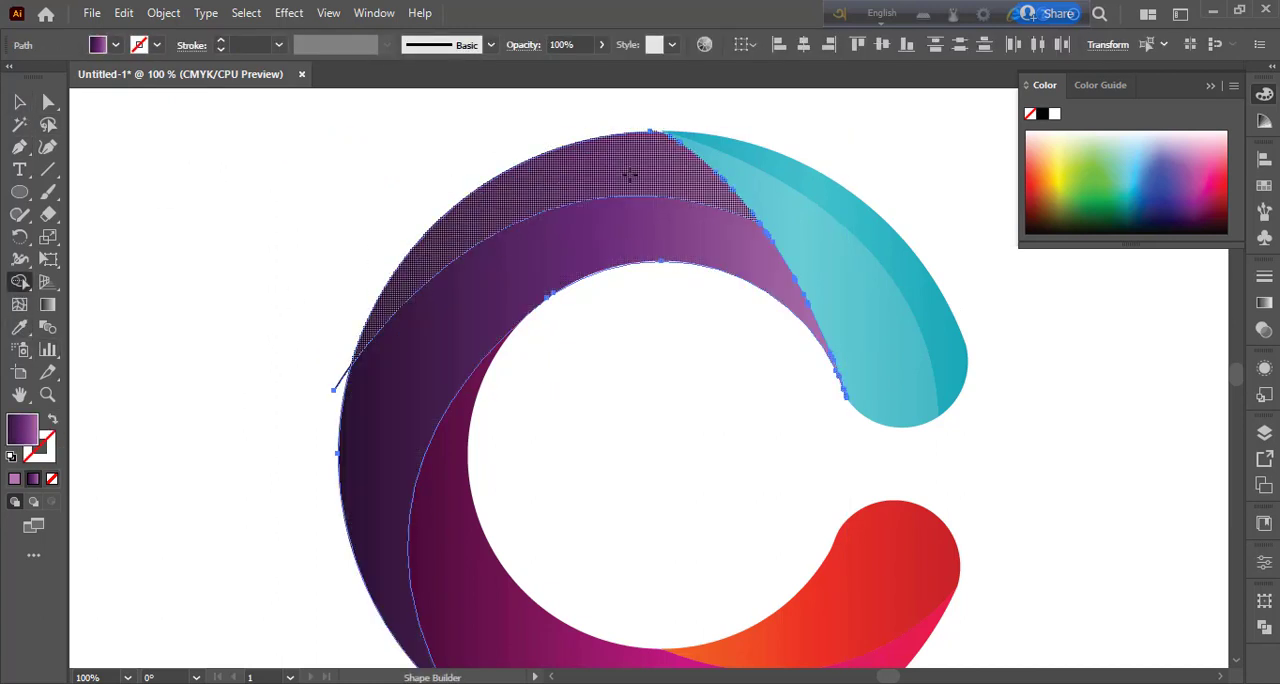
pyautogui.click(20, 102)
pyautogui.click(341, 380)
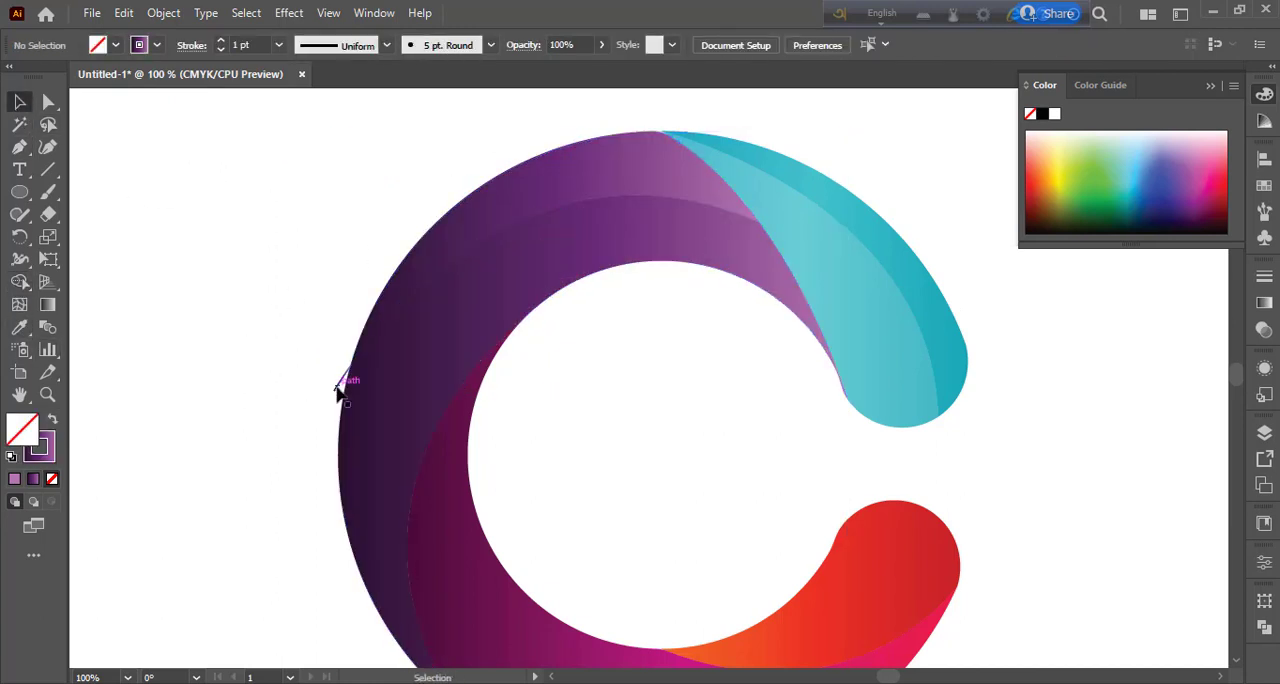
pyautogui.press('Delete')
# Step: Rearrange the inner purple piece's gradient, placing the dark stop at about 92% and the medium purple stop at about 2.5%
pyautogui.click(644, 260)
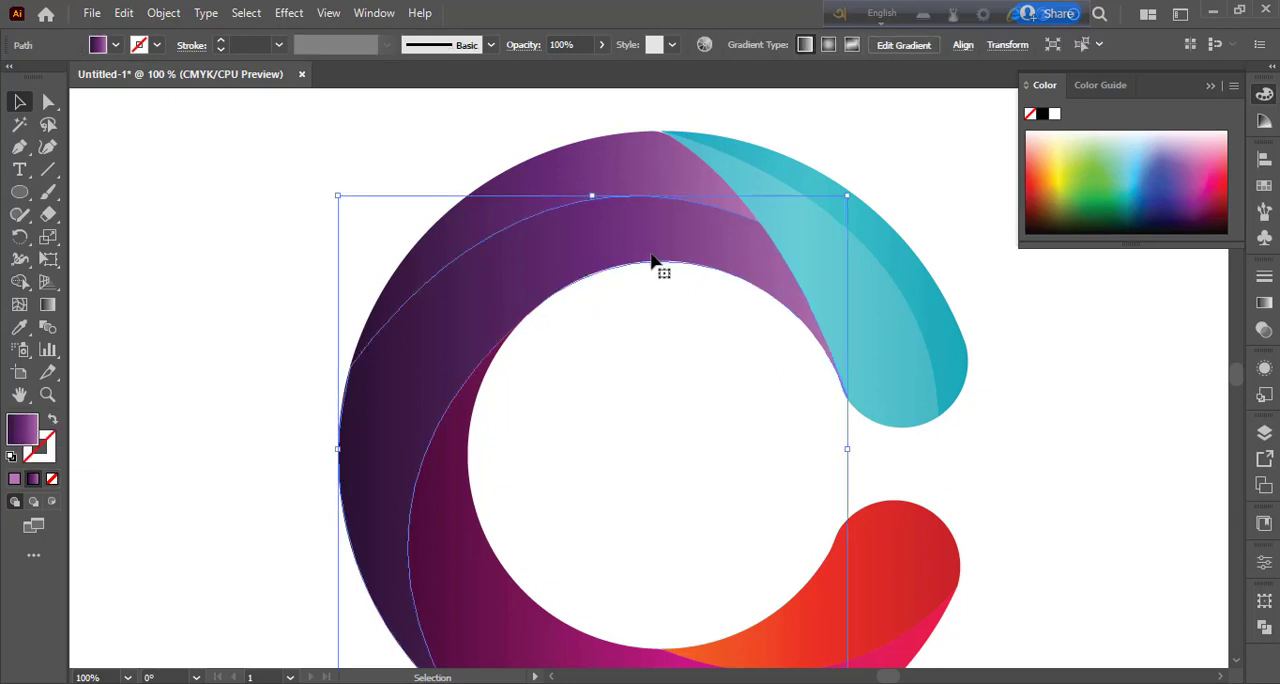
pyautogui.click(1264, 303)
pyautogui.click(1047, 457)
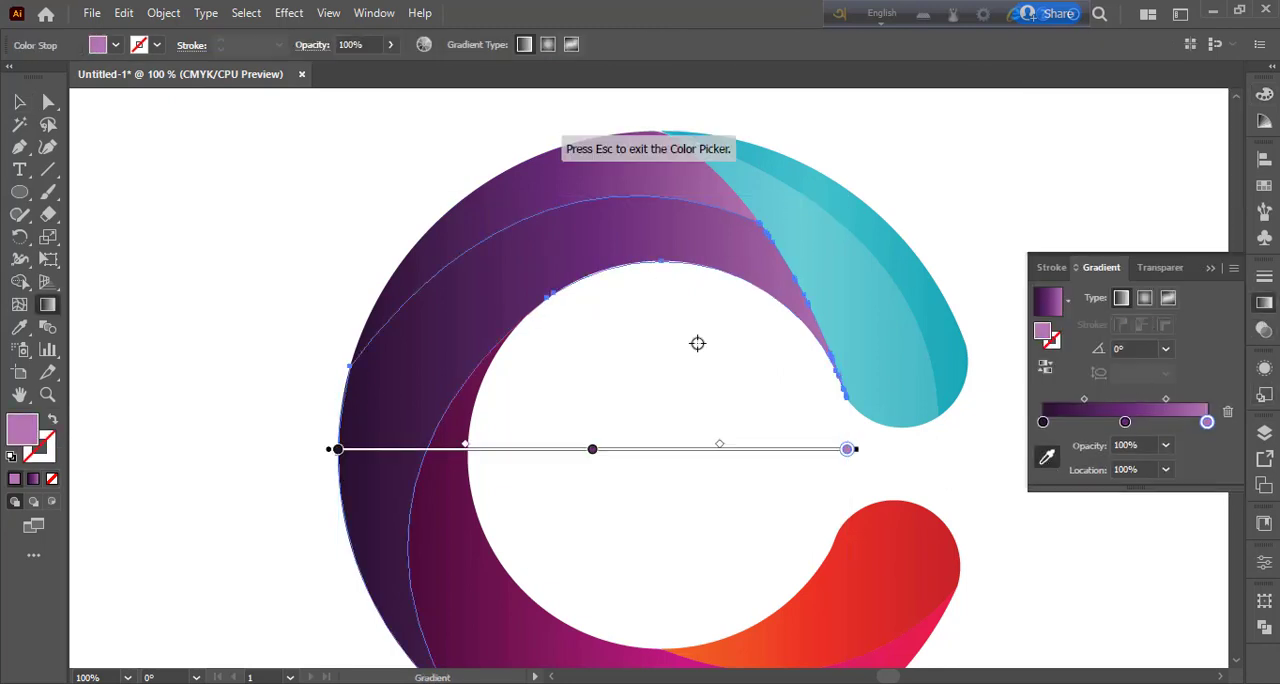
pyautogui.press('Escape')
pyautogui.click(336, 449)
pyautogui.moveTo(807, 449); pyautogui.dragTo(810, 450)
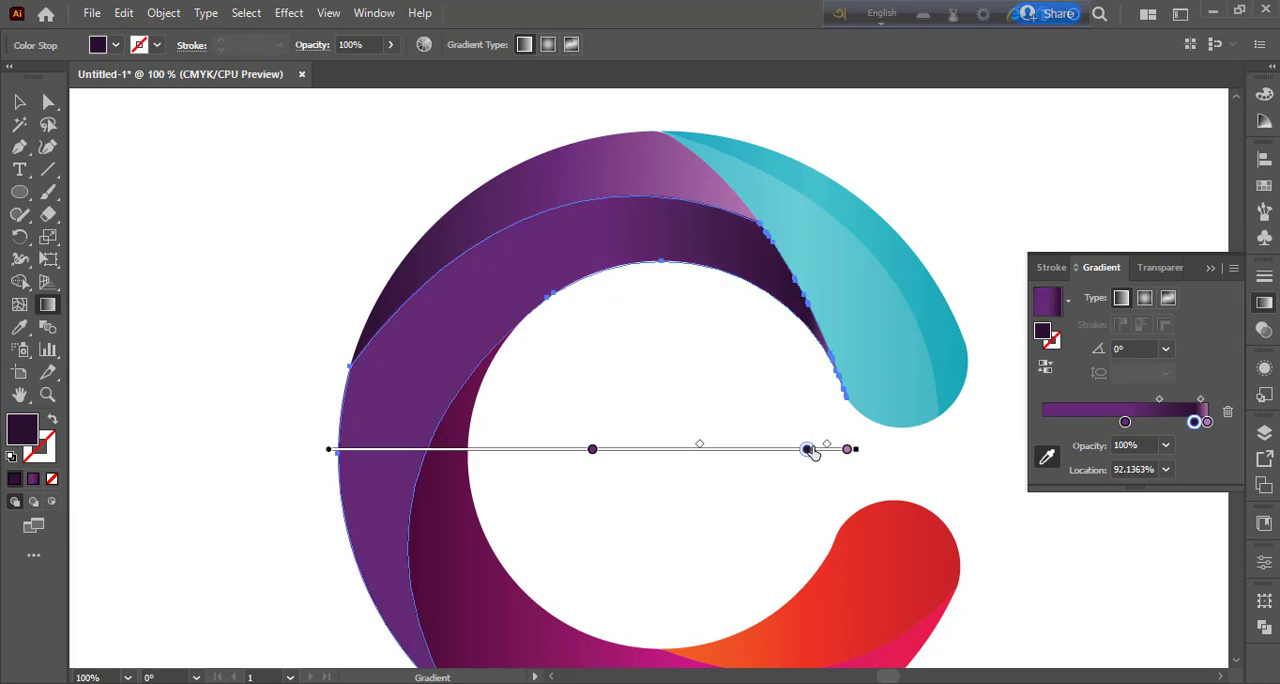
pyautogui.moveTo(592, 450); pyautogui.dragTo(350, 460)
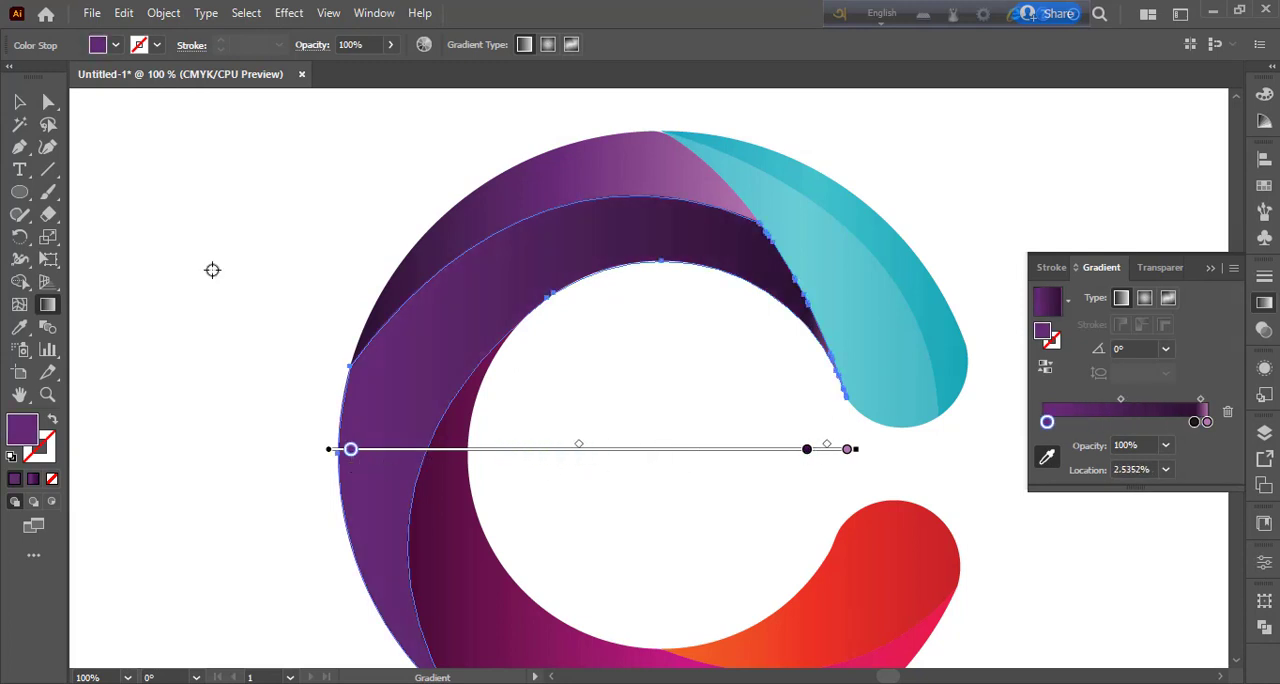
pyautogui.press('v')
pyautogui.click(266, 275)
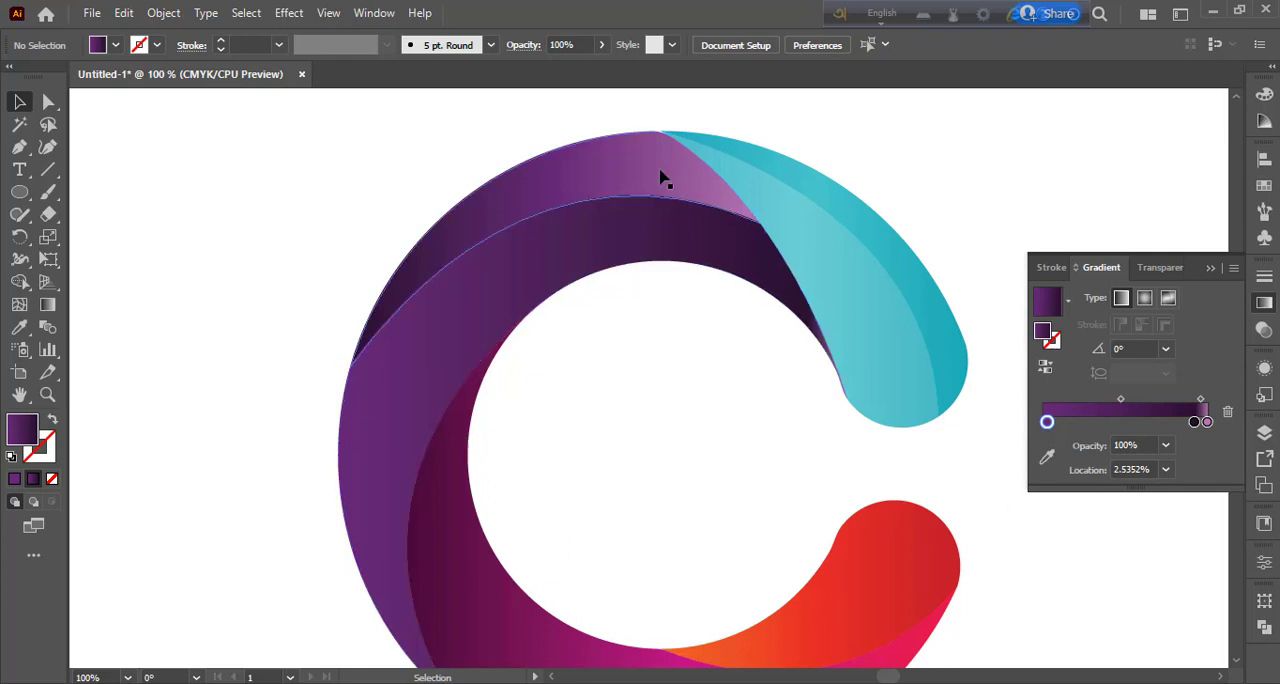
# Step: Rearrange the outer purple piece's gradient with medium purple at 0%, light purple at about 44% and dark purple at 100%
pyautogui.click(663, 177)
pyautogui.press('g')
pyautogui.click(555, 249)
pyautogui.moveTo(557, 252); pyautogui.dragTo(619, 252)
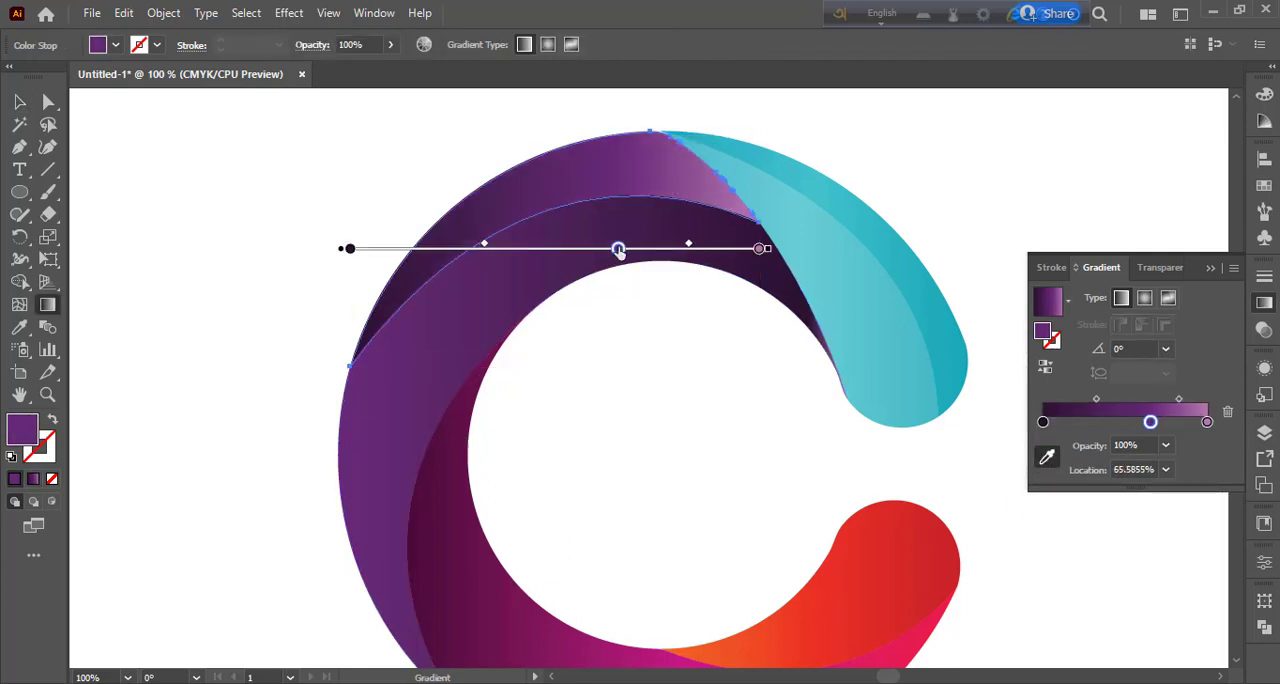
pyautogui.moveTo(345, 248); pyautogui.dragTo(491, 249)
pyautogui.moveTo(618, 249); pyautogui.dragTo(412, 254)
pyautogui.moveTo(491, 249); pyautogui.dragTo(584, 251)
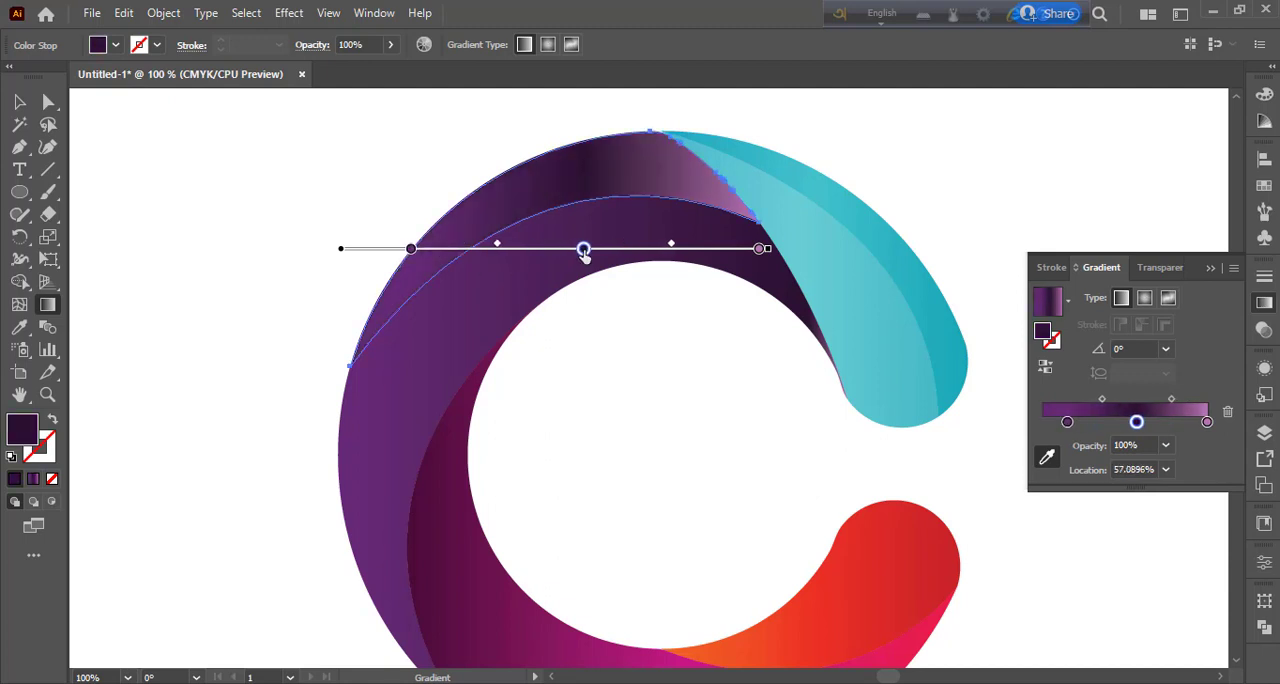
pyautogui.moveTo(412, 250); pyautogui.dragTo(351, 250)
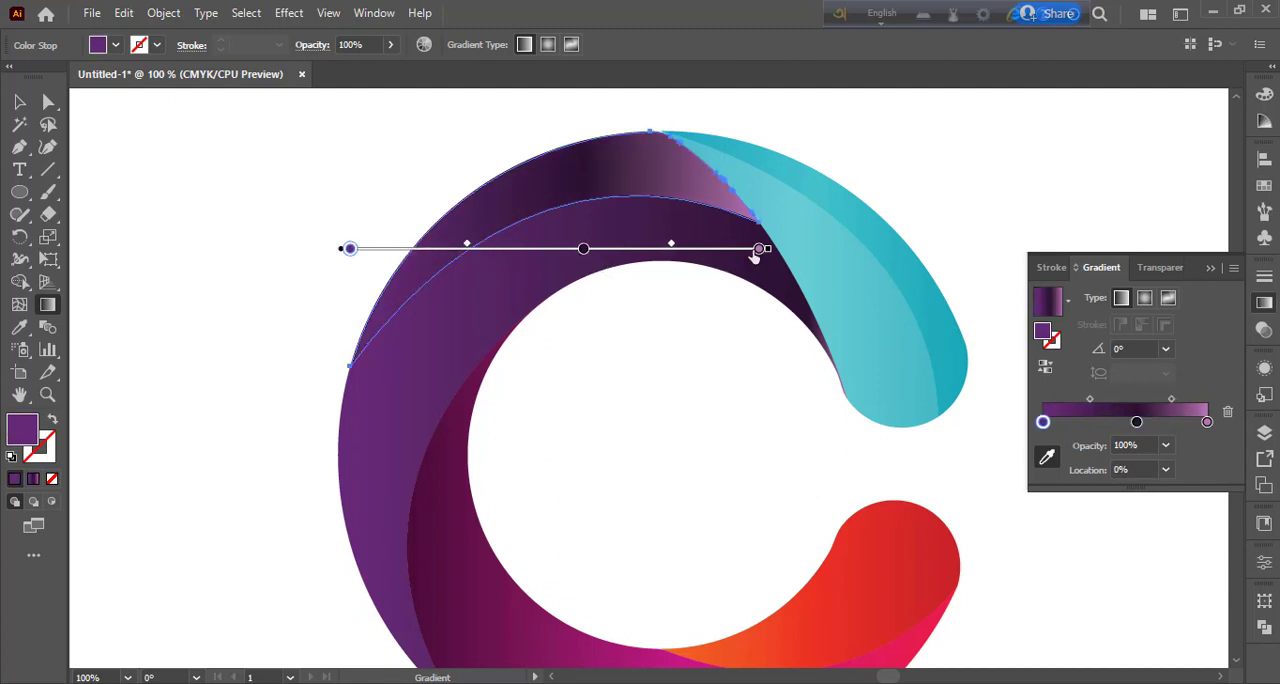
pyautogui.moveTo(758, 251); pyautogui.dragTo(677, 251)
pyautogui.moveTo(584, 251); pyautogui.dragTo(761, 251)
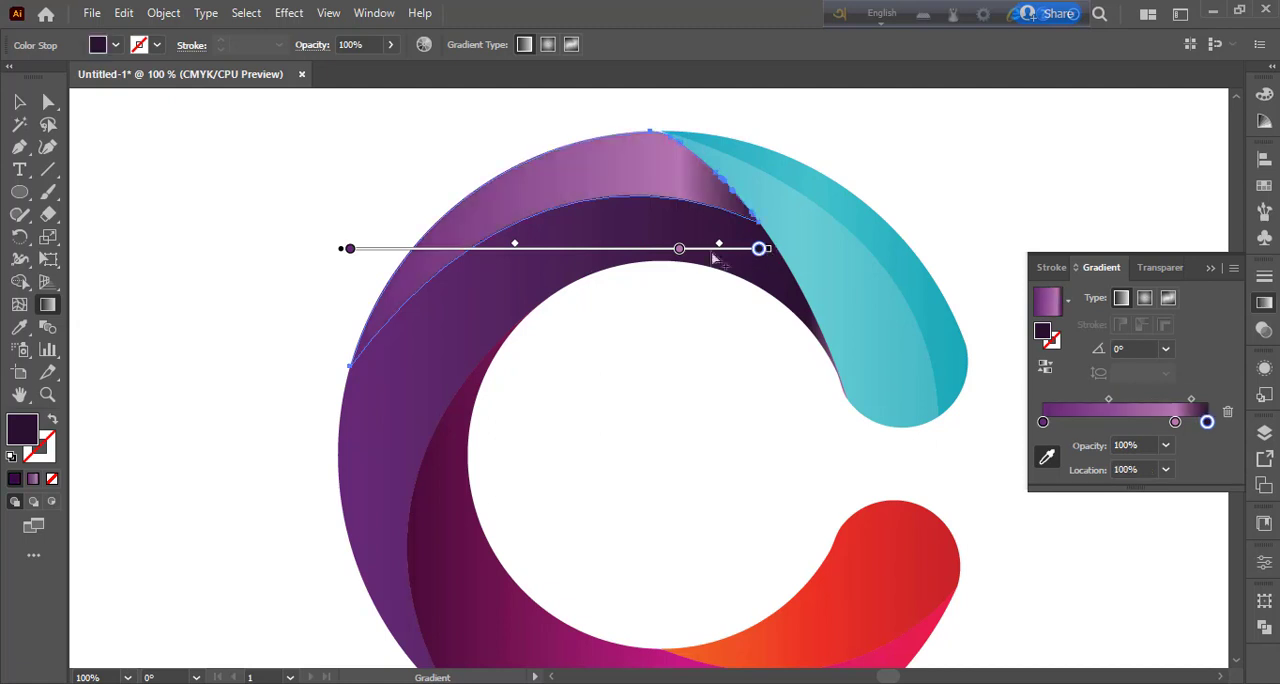
pyautogui.moveTo(677, 251); pyautogui.dragTo(531, 252)
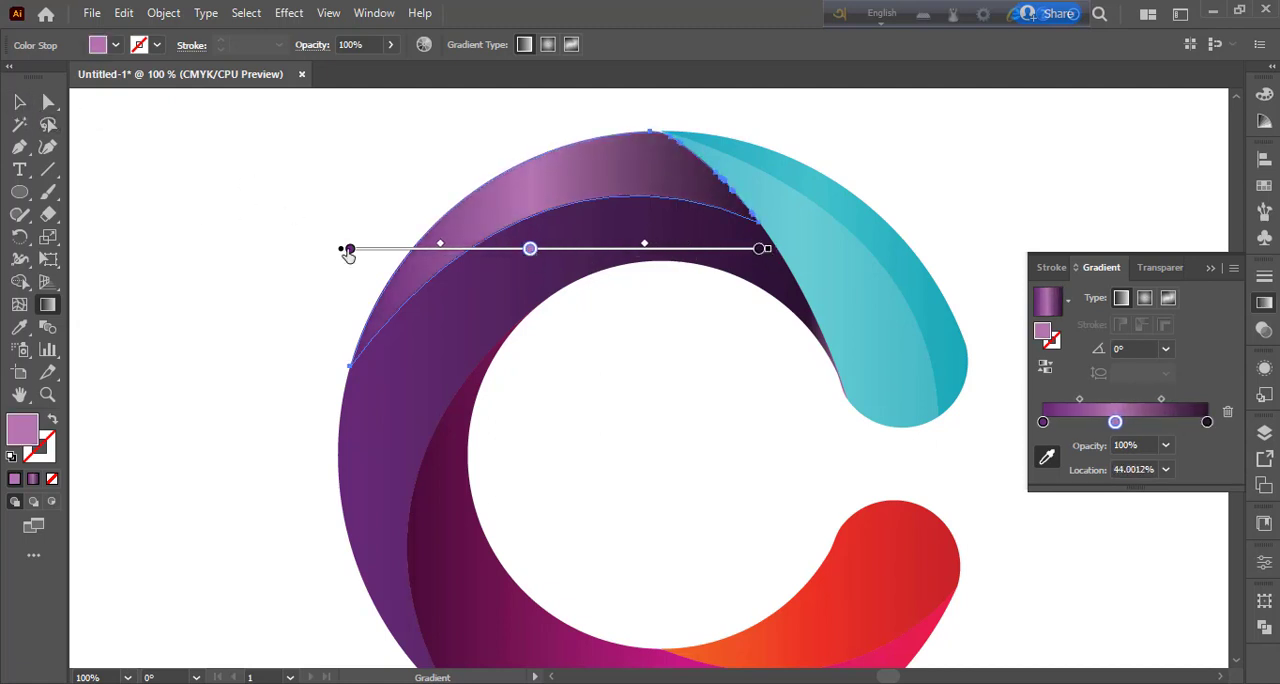
# Step: Move the outer purple piece's medium purple stop to about 61%, delete the light purple stop and deselect the piece
pyautogui.moveTo(348, 256); pyautogui.dragTo(596, 257)
pyautogui.click(530, 254)
pyautogui.press('Delete')
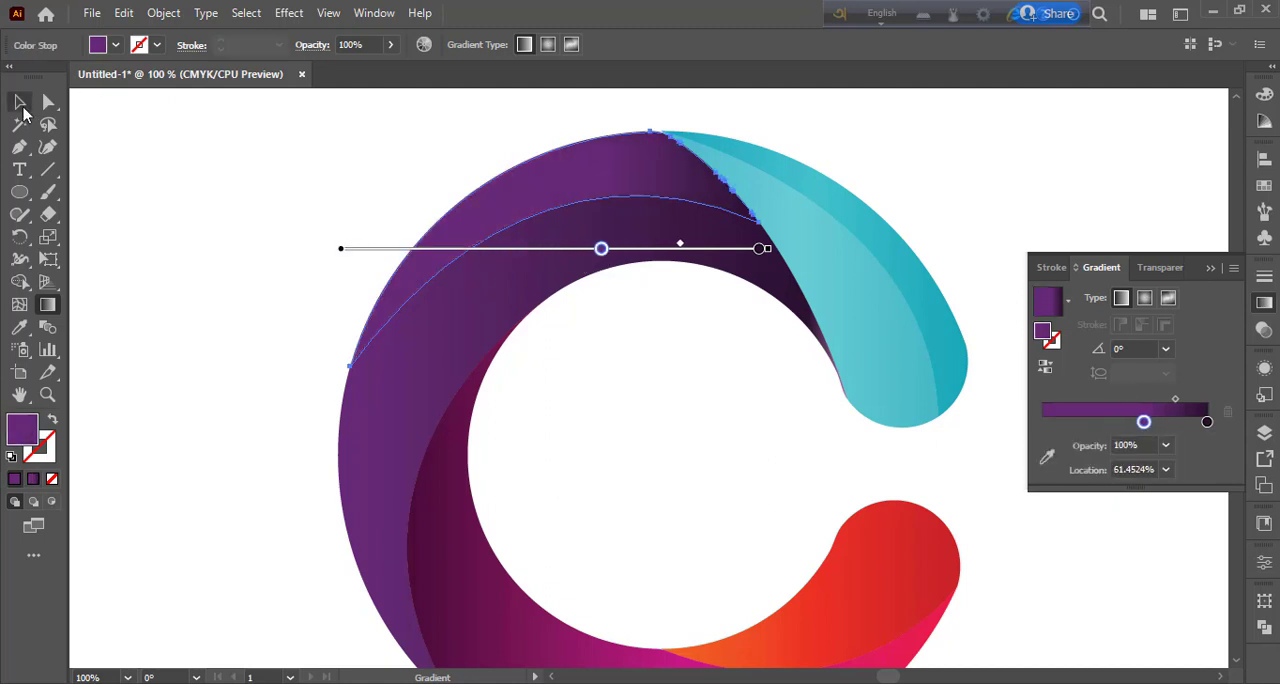
pyautogui.click(19, 101)
pyautogui.click(200, 257)
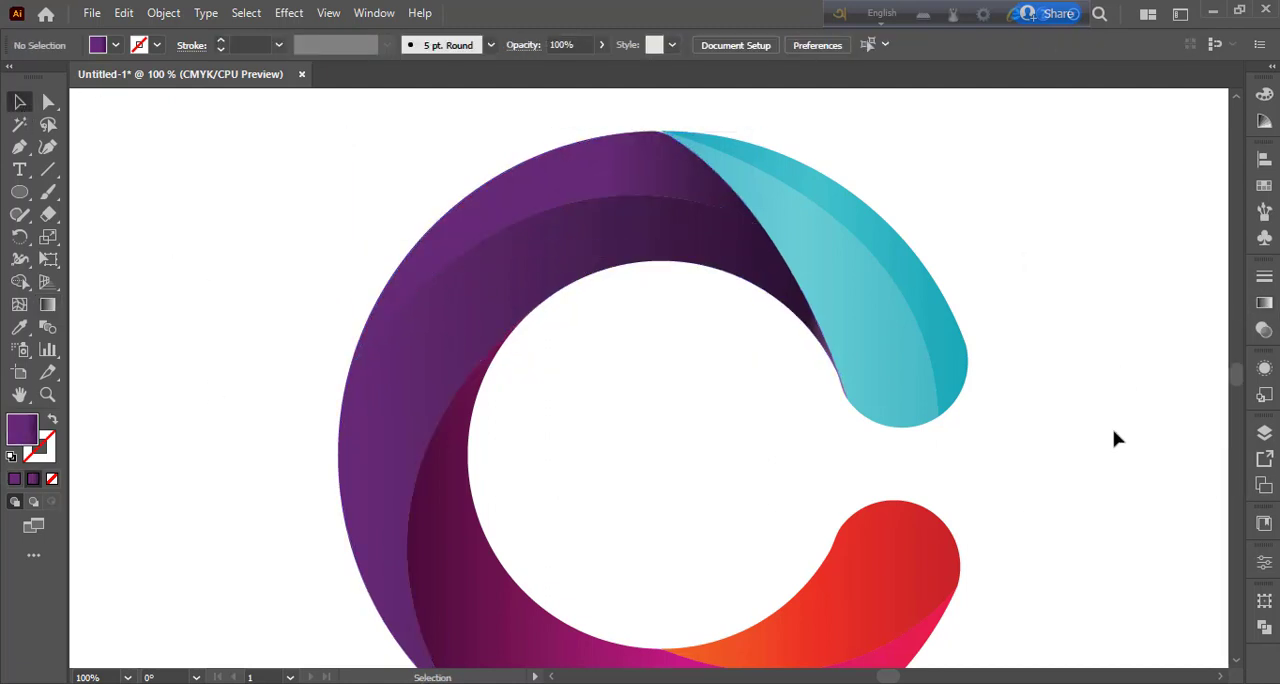
pyautogui.moveTo(1077, 453); pyautogui.dragTo(1170, 406)
pyautogui.moveTo(1115, 481); pyautogui.dragTo(870, 306)
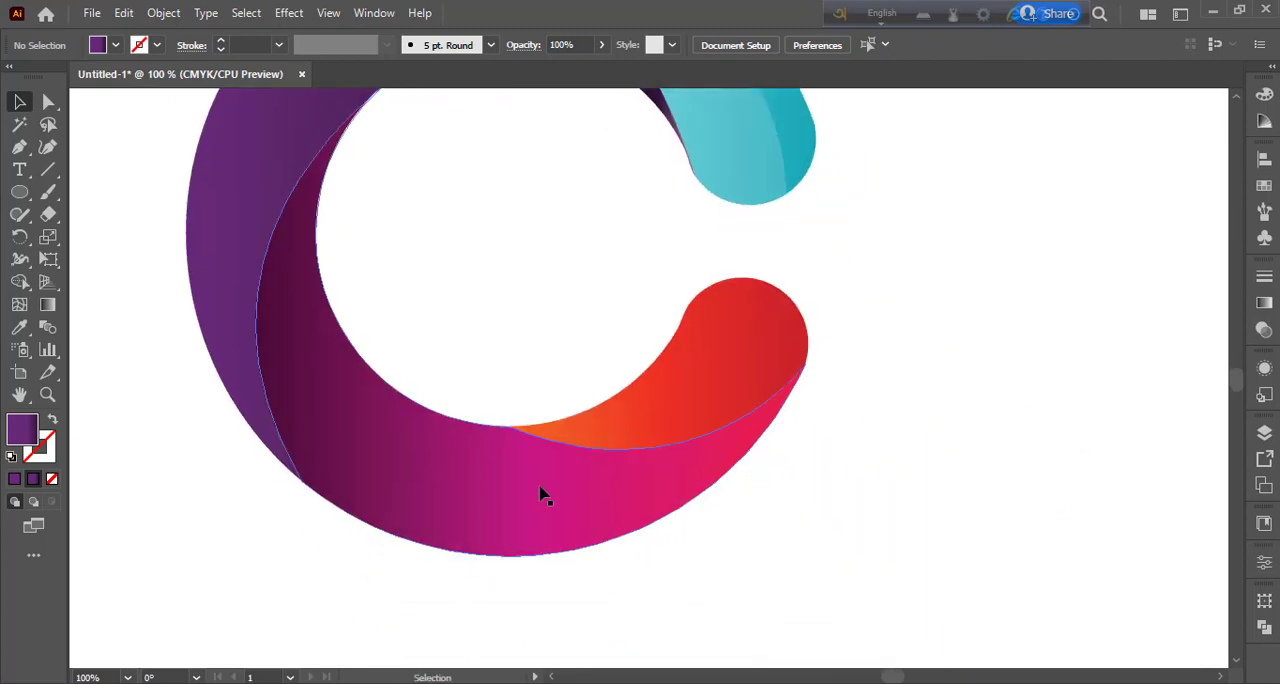
pyautogui.click(540, 490)
pyautogui.click(1264, 303)
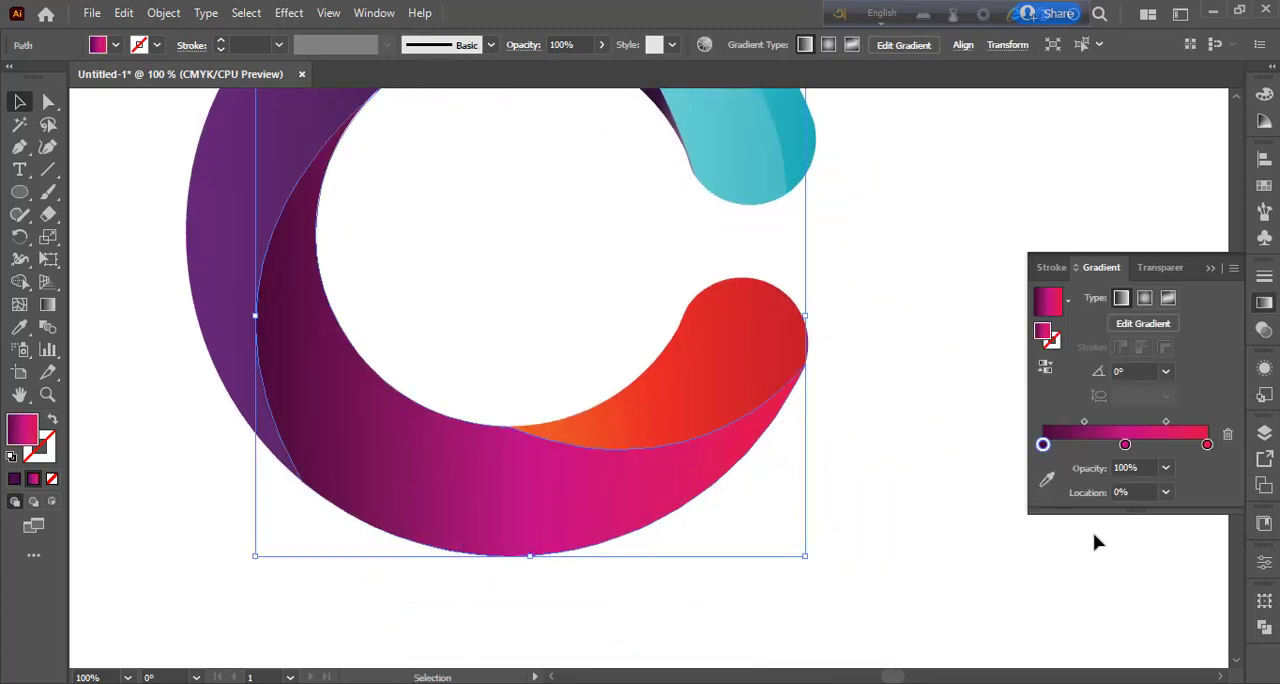
pyautogui.click(1047, 483)
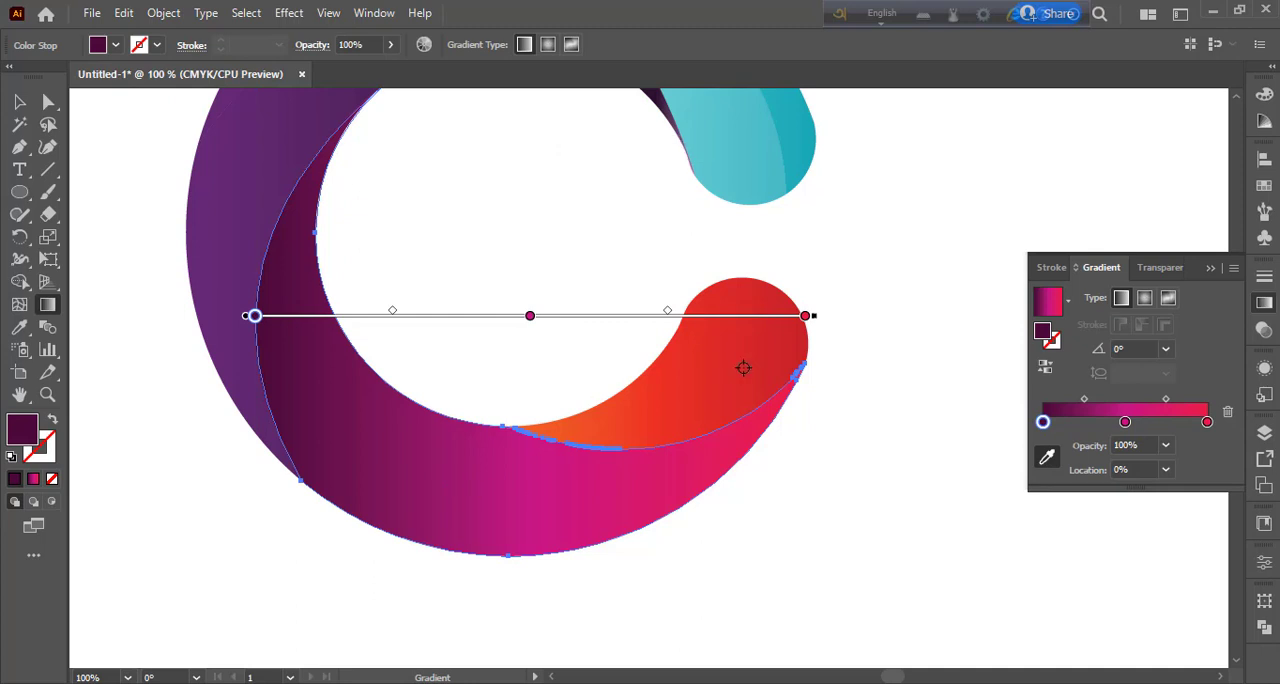
pyautogui.click(20, 102)
pyautogui.click(798, 544)
# Step: Draw an unfilled, stroked Pen curve through the magenta segment, from the C's inner edge to just past its bottom outer edge
pyautogui.click(18, 150)
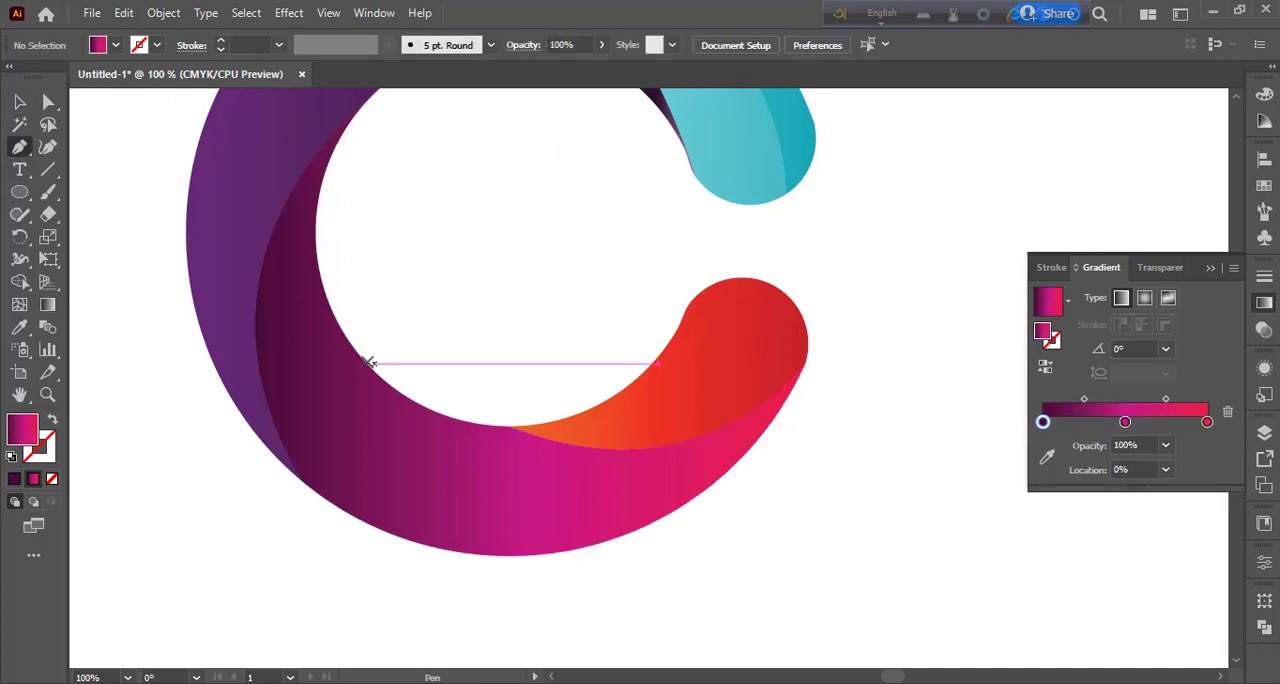
pyautogui.click(321, 222)
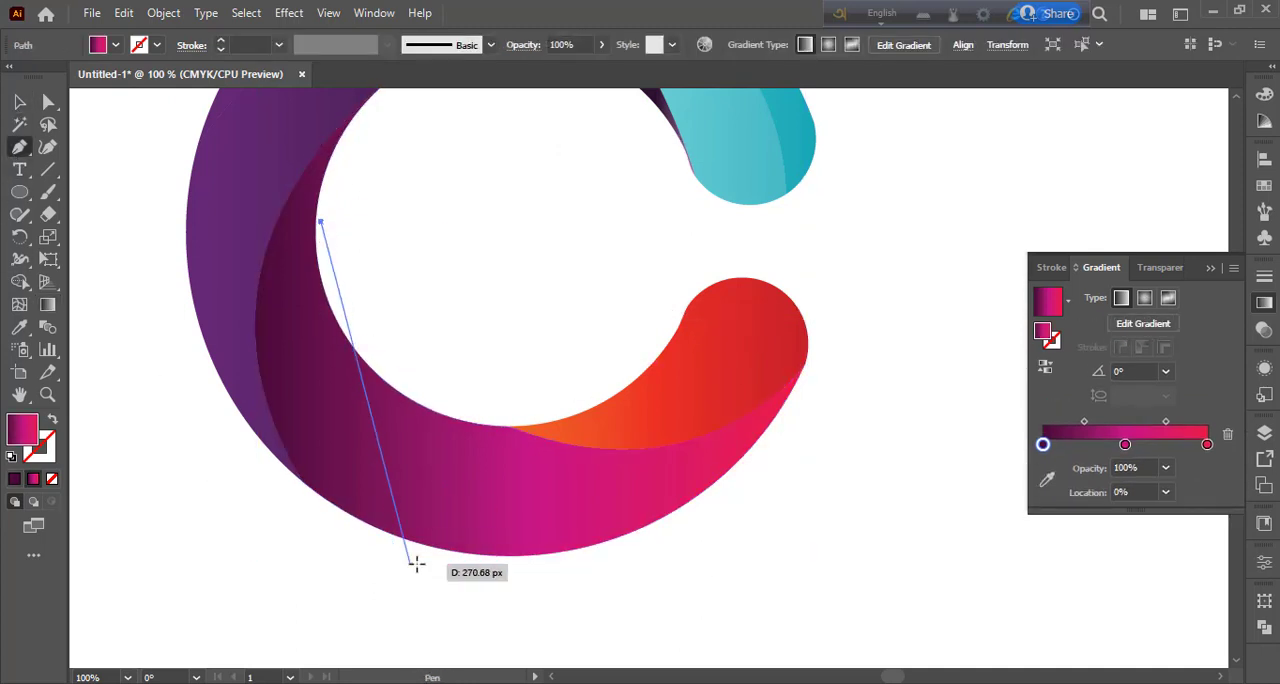
pyautogui.moveTo(430, 576); pyautogui.dragTo(510, 555)
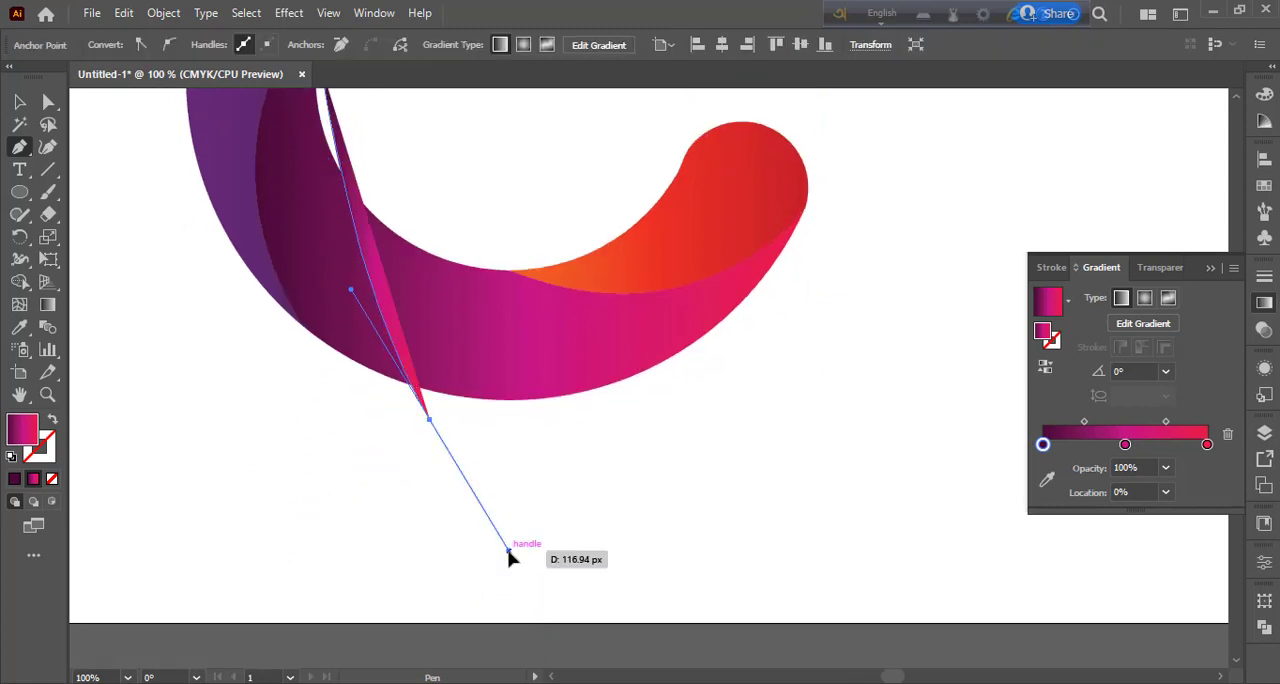
pyautogui.hotkey('ctrl', '-')
pyautogui.moveTo(554, 454); pyautogui.dragTo(496, 550)
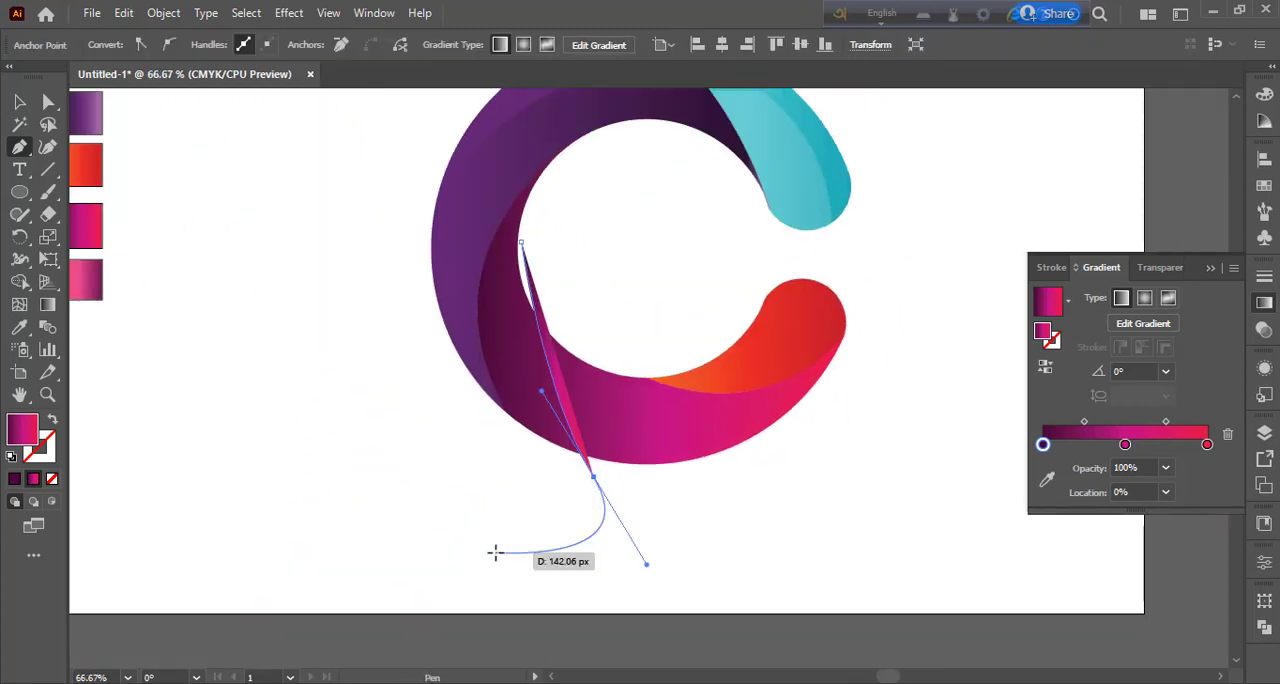
pyautogui.hotkey('ctrl', 'z')
pyautogui.click(52, 420)
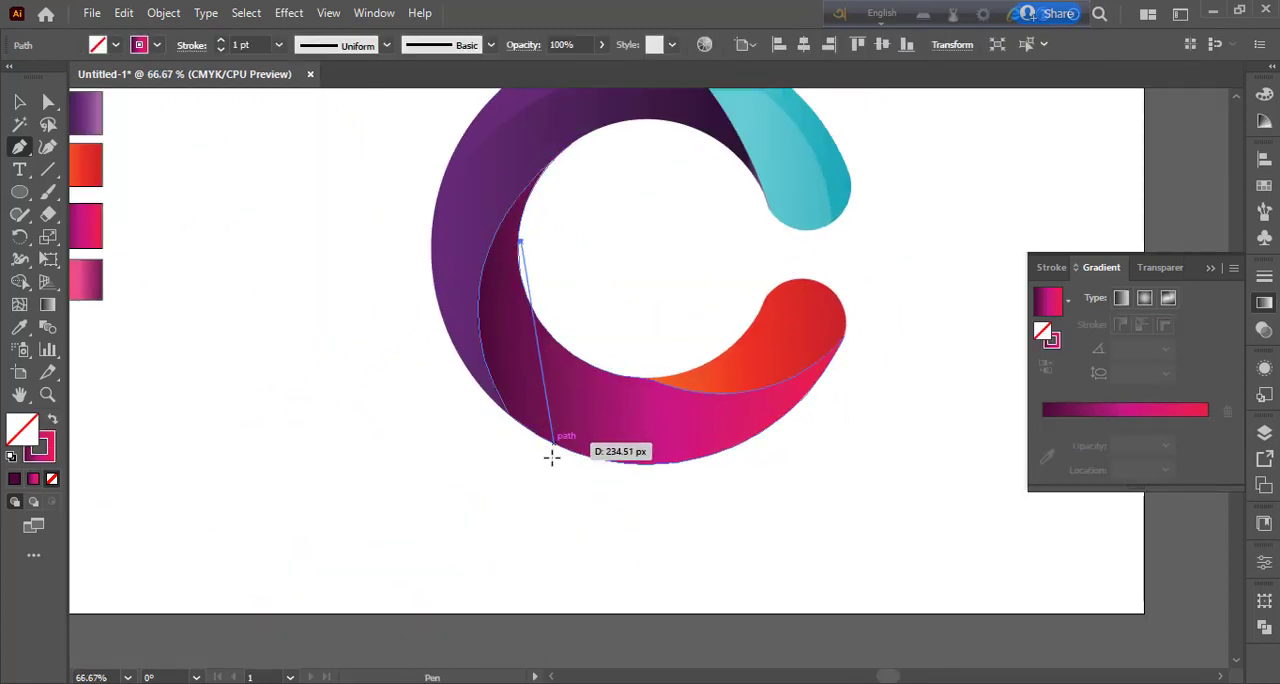
pyautogui.moveTo(670, 472)
pyautogui.mouseDown()
pyautogui.moveTo(878, 497)
pyautogui.moveTo(895, 521)
pyautogui.mouseUp()
pyautogui.click(672, 471)
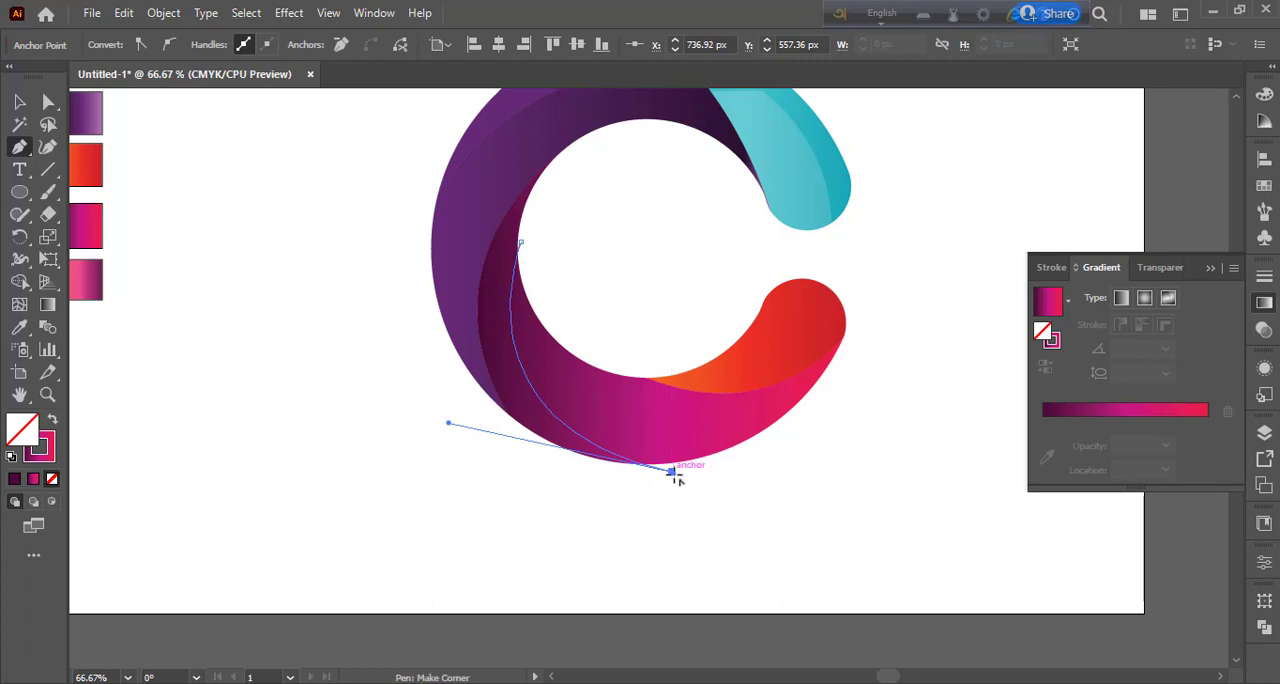
# Step: Split the magenta segment along the drawn curve with Shape Builder, using the magenta gradient fill
pyautogui.click(18, 104)
pyautogui.click(480, 506)
pyautogui.click(618, 436)
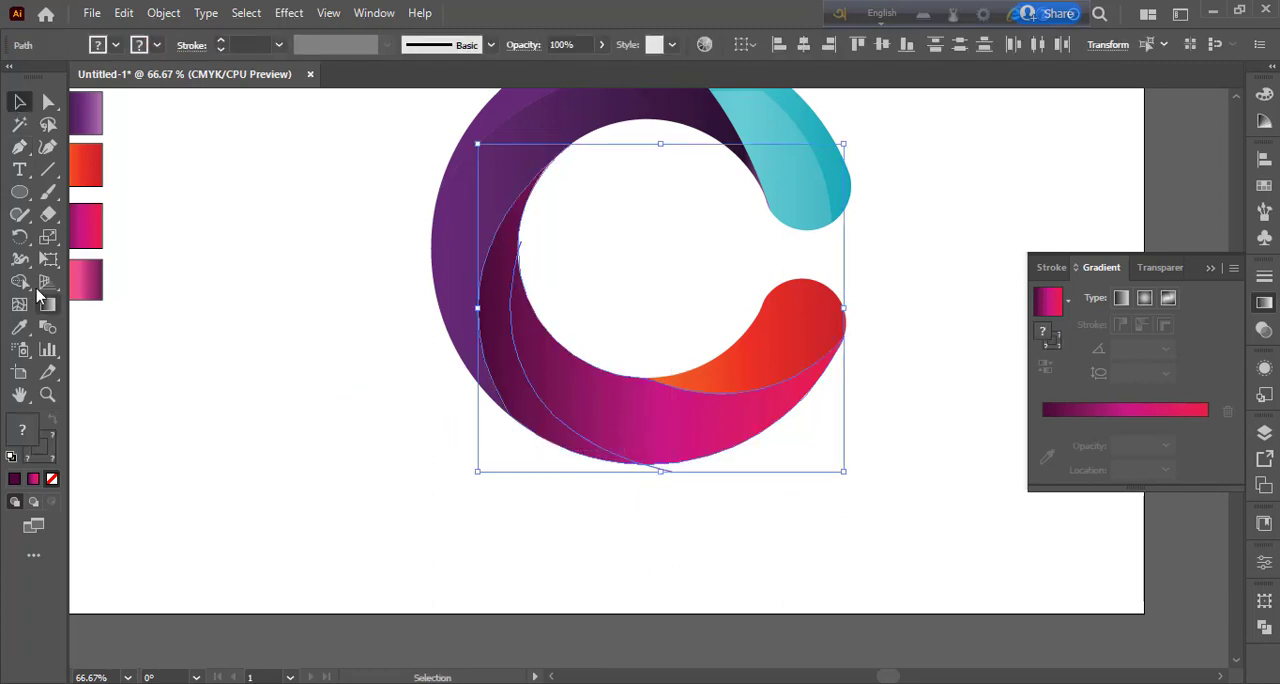
pyautogui.click(20, 282)
pyautogui.moveTo(570, 377); pyautogui.dragTo(632, 424)
# Step: Delete the leftover path stubs below the C and at the inner edge of the magenta segment
pyautogui.click(19, 103)
pyautogui.click(691, 516)
pyautogui.click(667, 471)
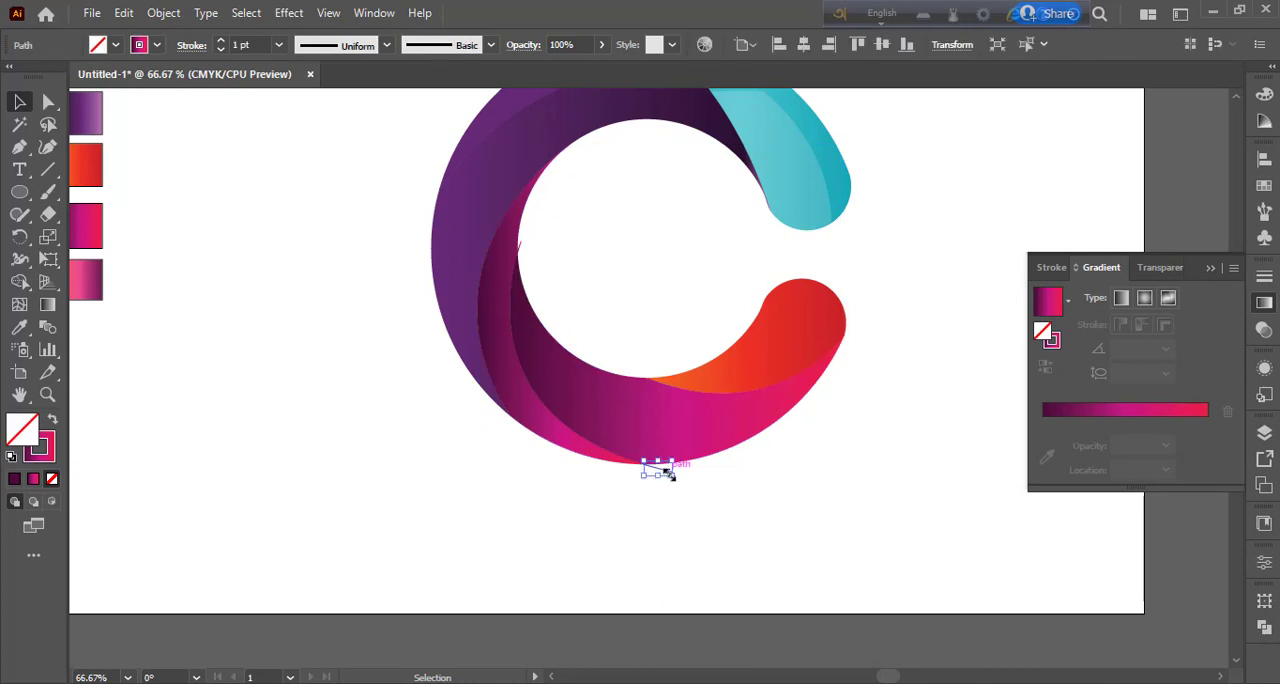
pyautogui.press('Delete')
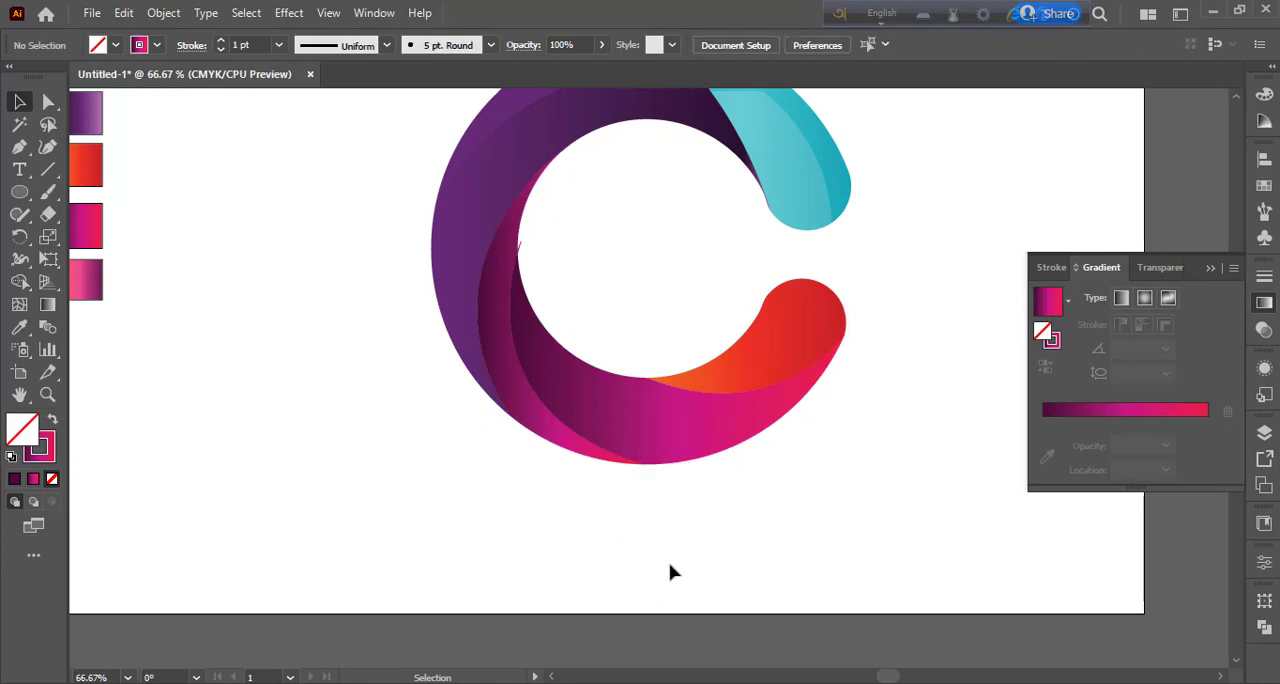
pyautogui.click(519, 246)
pyautogui.press('Delete')
# Step: Rearrange the inner purple piece's gradient with light purple at 0% and about 21%, medium purple at about 68% and dark purple at 100%
pyautogui.scroll(1, 747, 547)
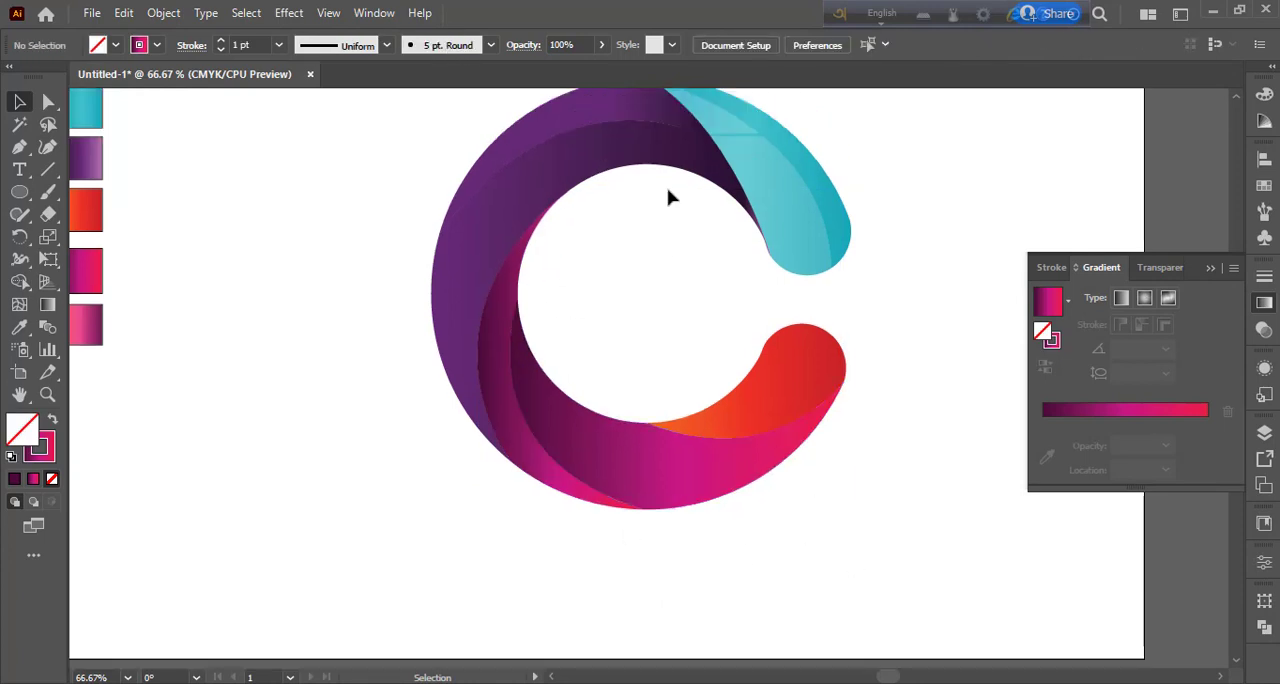
pyautogui.click(674, 154)
pyautogui.moveTo(1195, 446); pyautogui.dragTo(1087, 446)
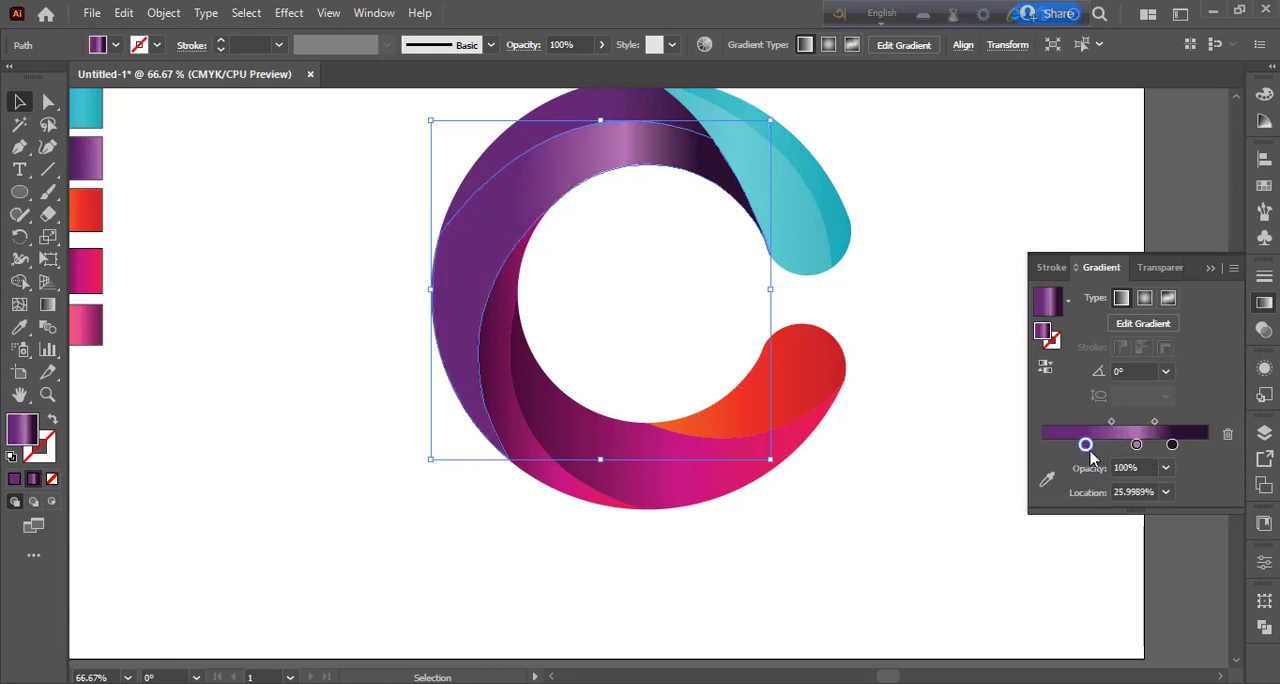
pyautogui.moveTo(1172, 446)
pyautogui.mouseDown()
pyautogui.moveTo(1207, 446)
pyautogui.moveTo(1067, 446)
pyautogui.moveTo(1131, 425)
pyautogui.moveTo(1118, 427)
pyautogui.moveTo(1155, 447)
pyautogui.mouseUp()
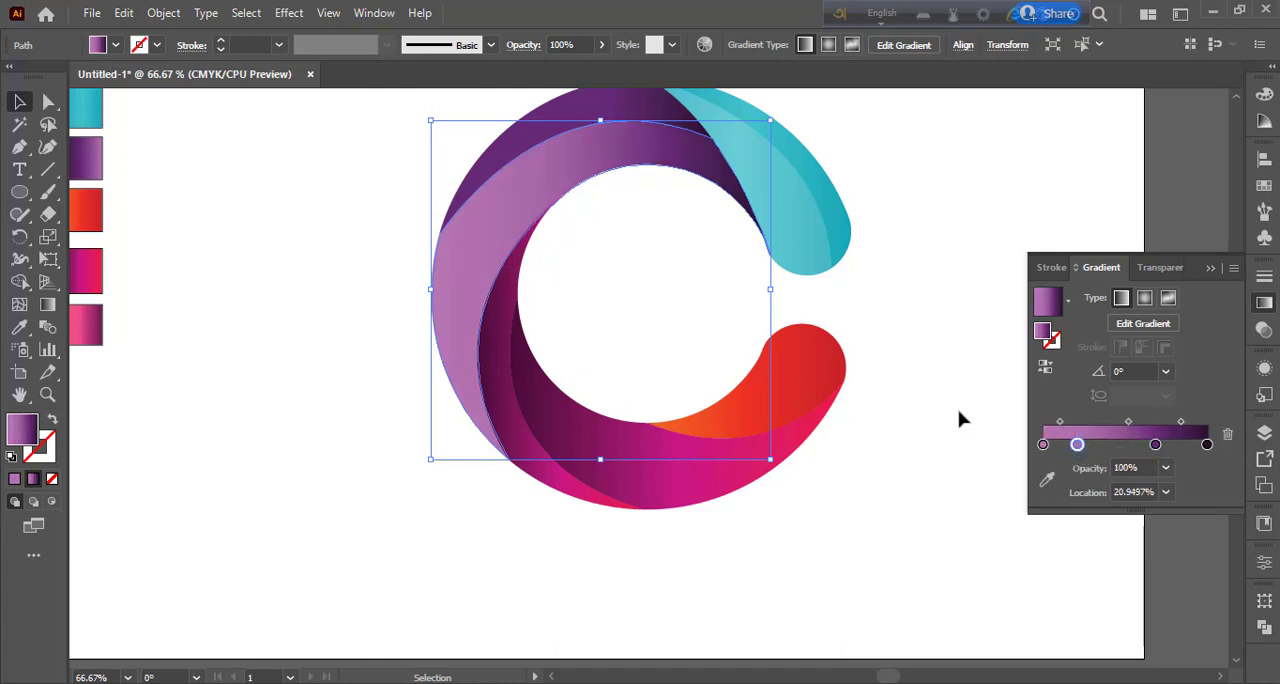
pyautogui.click(1262, 303)
pyautogui.click(983, 312)
# Step: Move the medium purple stop of the inner purple piece's gradient to about 48% and deselect the piece
pyautogui.scroll(2, 906, 382)
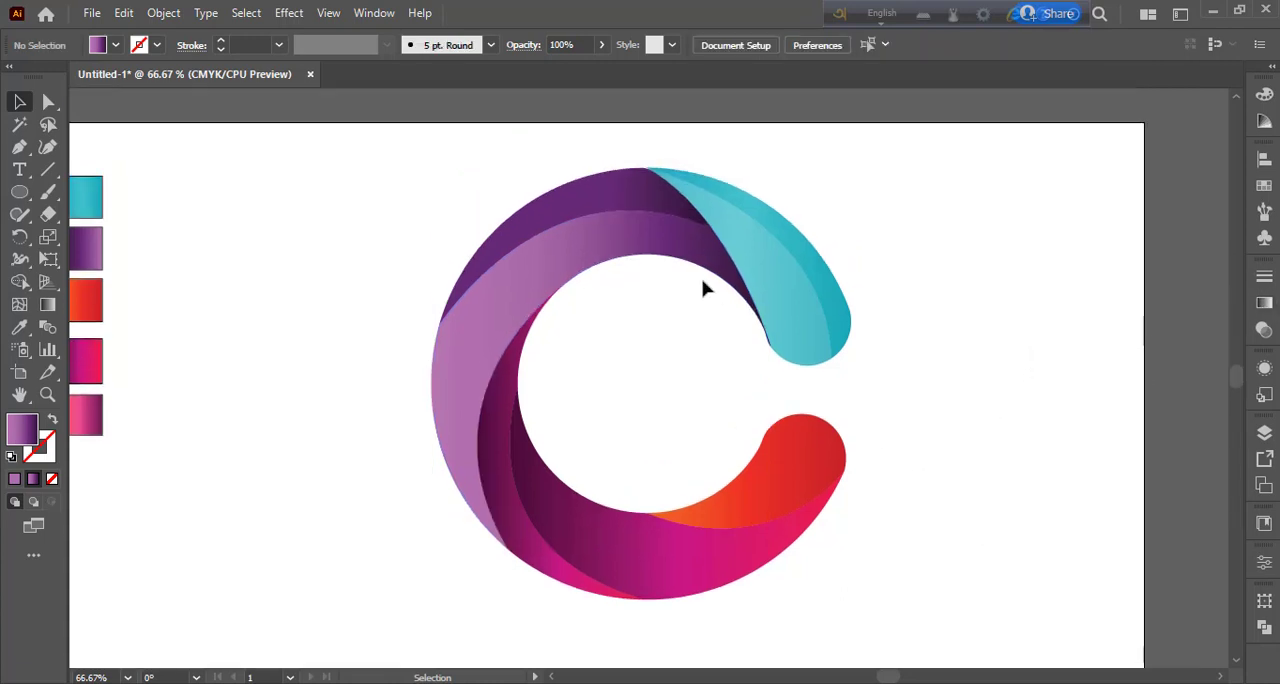
pyautogui.click(642, 239)
pyautogui.click(616, 194)
pyautogui.click(997, 334)
pyautogui.click(693, 250)
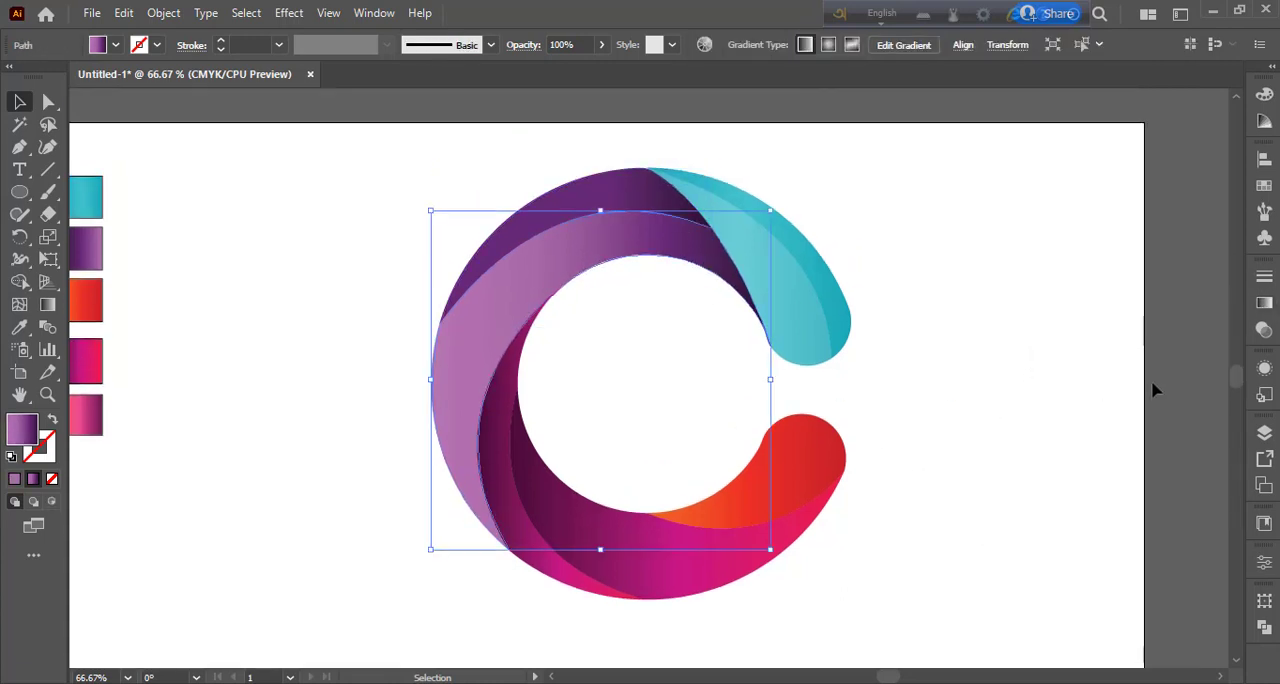
pyautogui.click(1262, 304)
pyautogui.moveTo(1157, 446); pyautogui.dragTo(1122, 449)
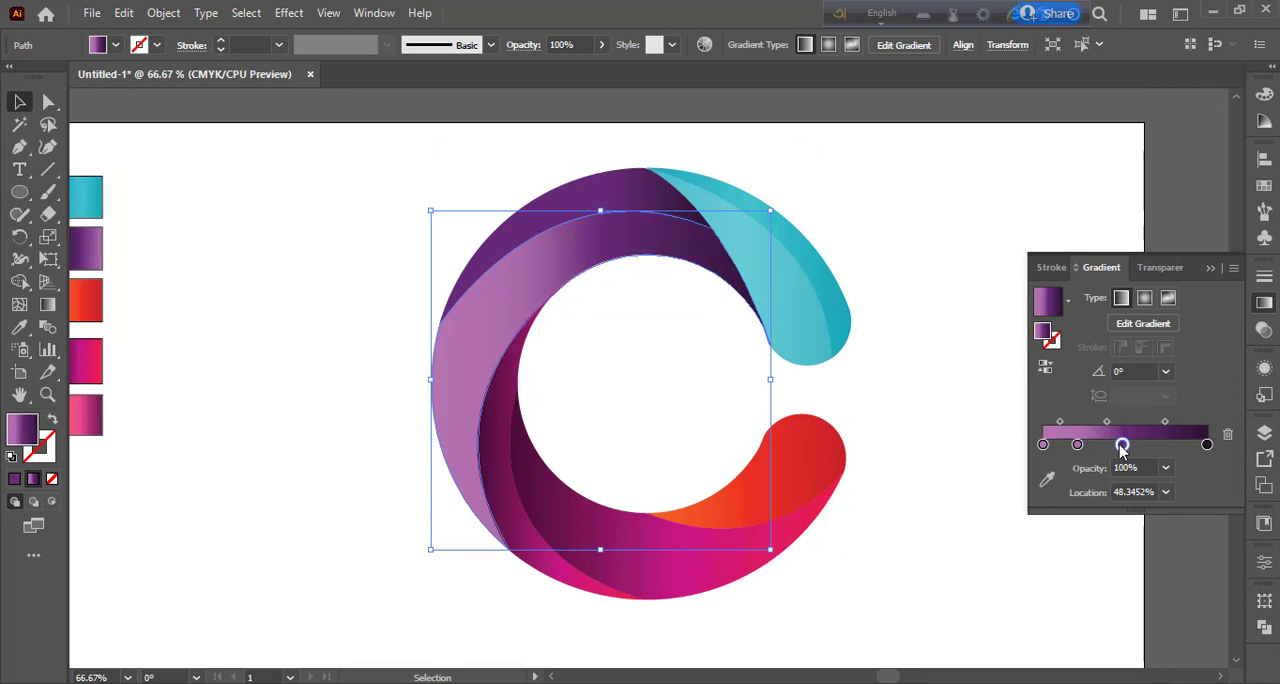
pyautogui.click(968, 277)
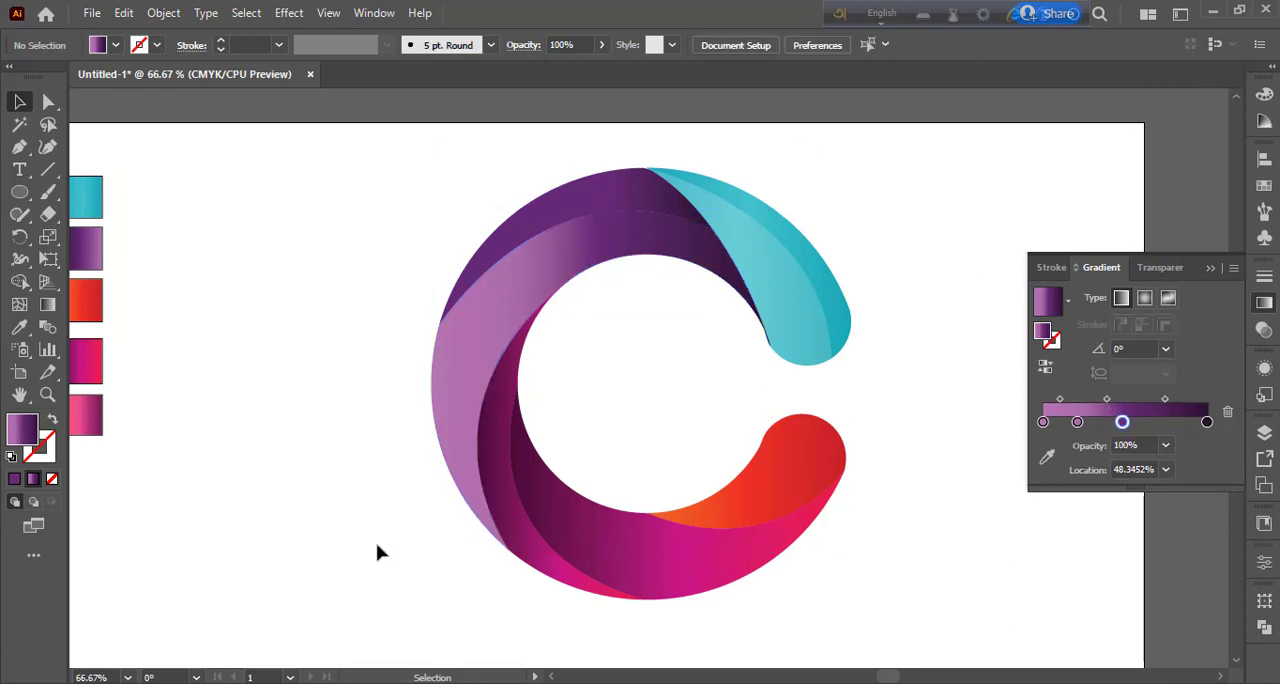
pyautogui.click(1264, 305)
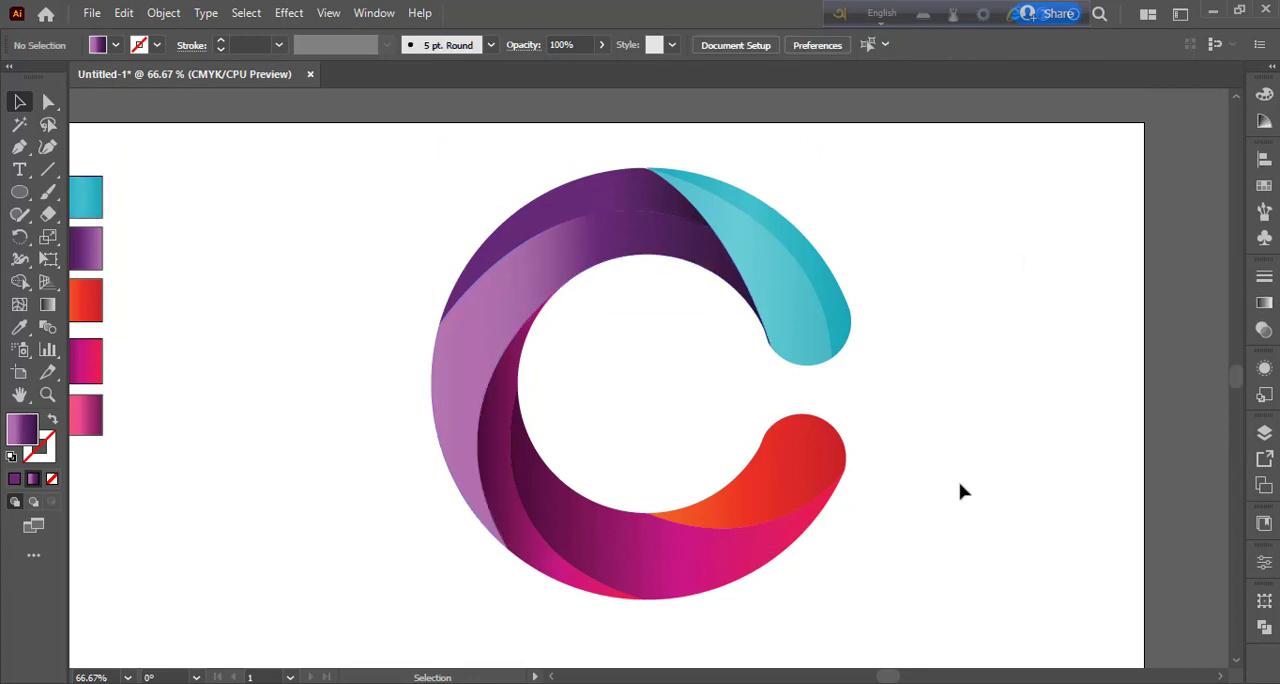
# Step: Draw an unfilled Pen curve across the orange-red segment, from its rounded end to its pointed tip on the C's inner edge
pyautogui.click(781, 490)
pyautogui.click(19, 148)
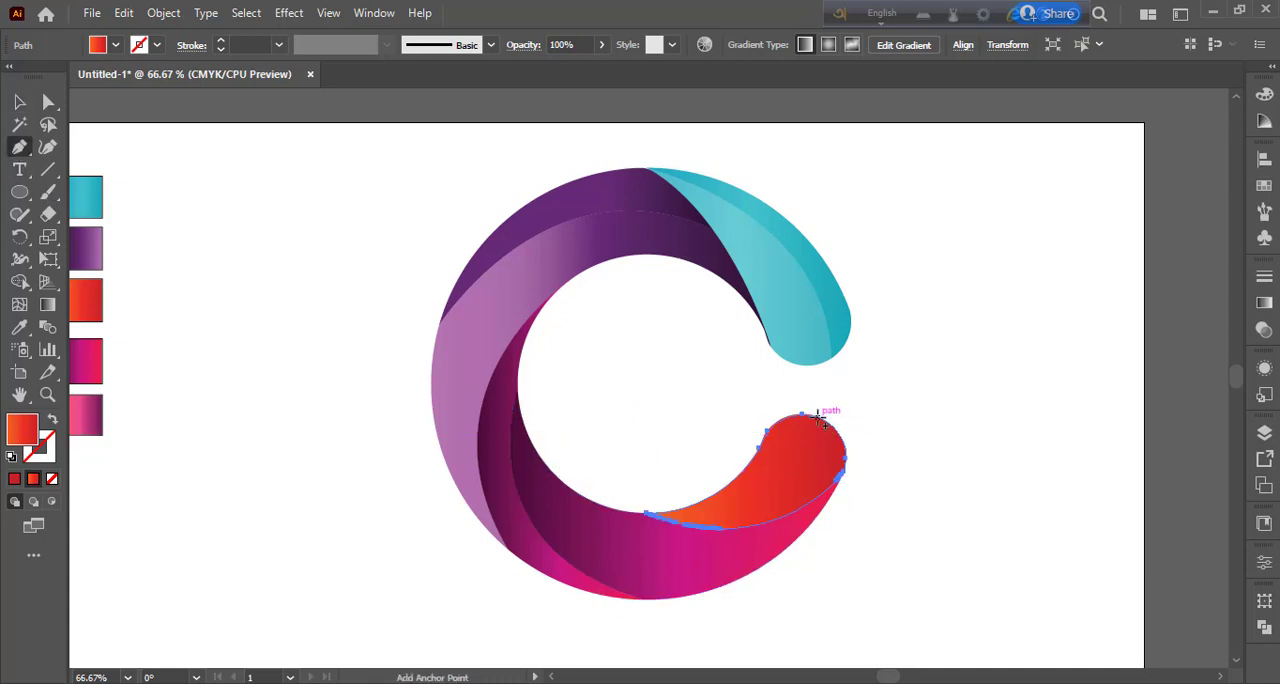
pyautogui.click(819, 415)
pyautogui.moveTo(647, 514); pyautogui.dragTo(524, 478)
pyautogui.click(52, 420)
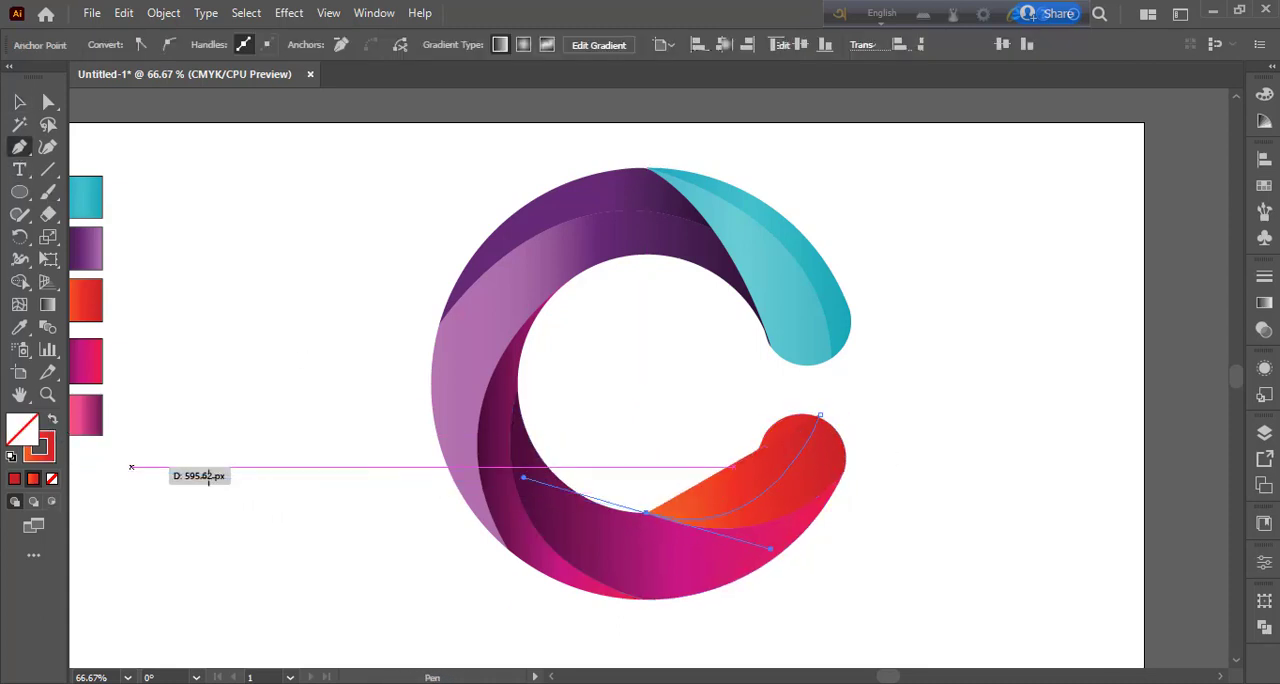
pyautogui.click(646, 514)
# Step: Split the orange-red segment along the curve with Shape Builder, using the orange-red gradient fill
pyautogui.click(19, 102)
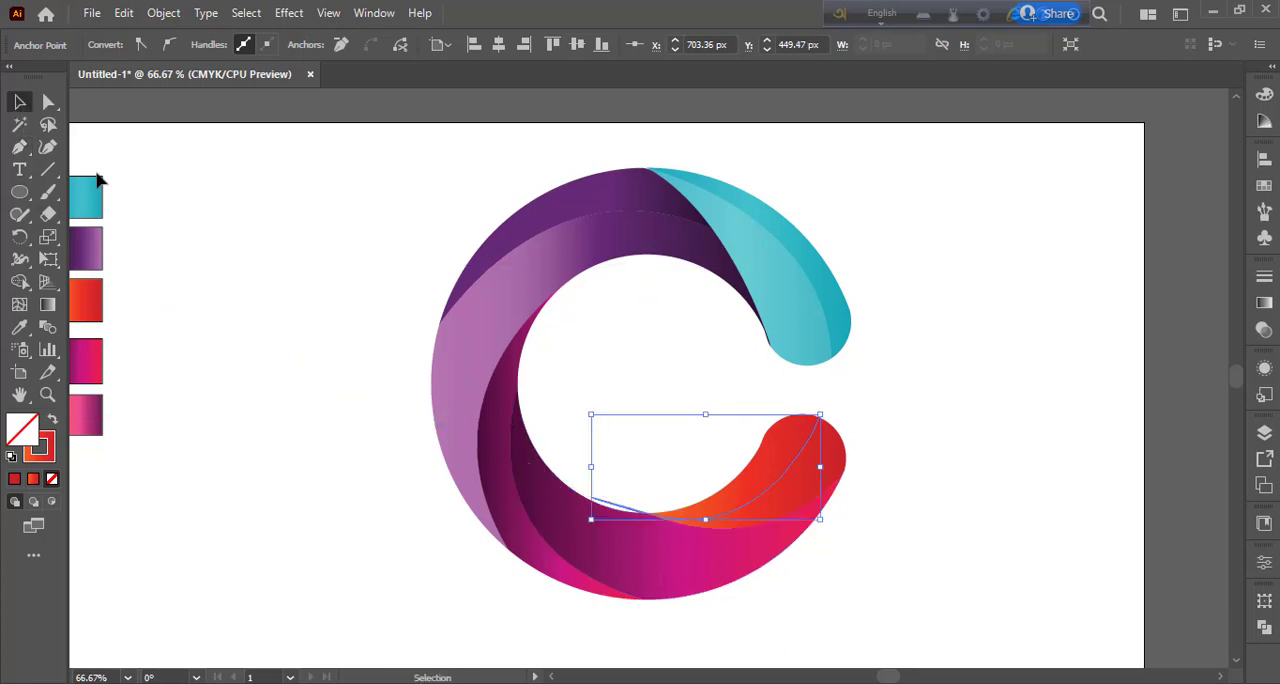
pyautogui.click(296, 362)
pyautogui.click(648, 557)
pyautogui.click(19, 282)
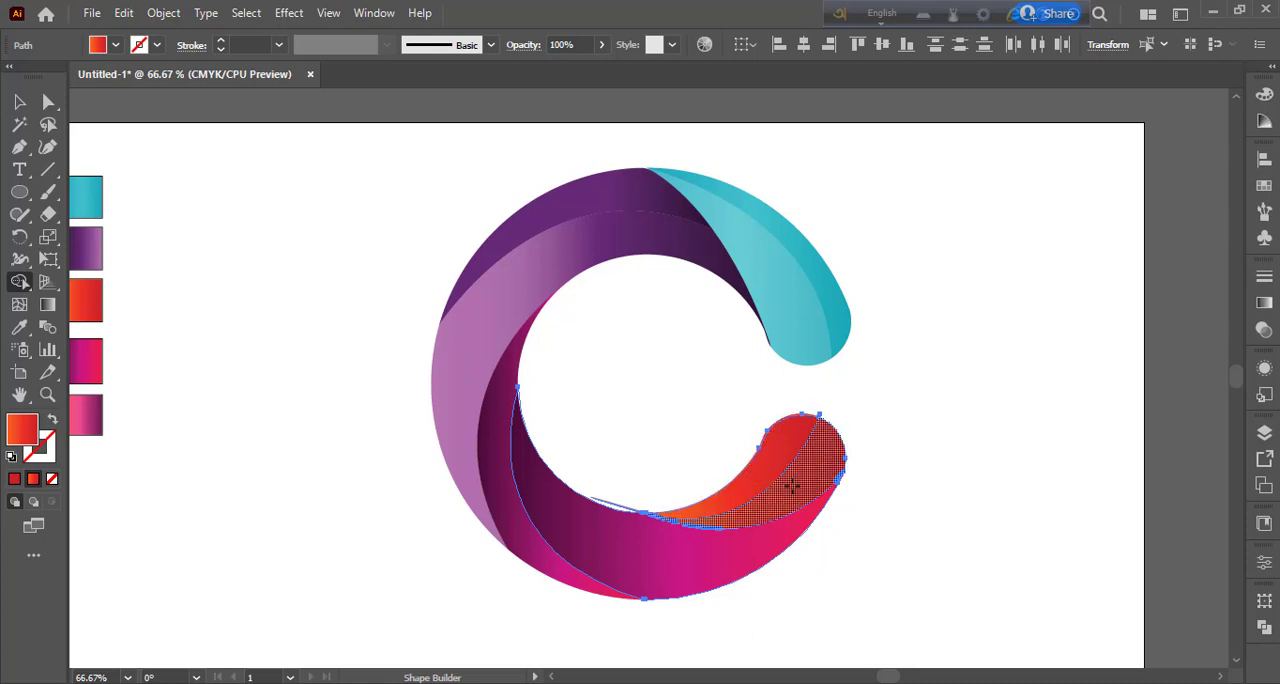
# Step: Delete the leftover path stubs at both ends of the curve dividing the orange-red segment
pyautogui.click(19, 102)
pyautogui.click(161, 502)
pyautogui.click(605, 505)
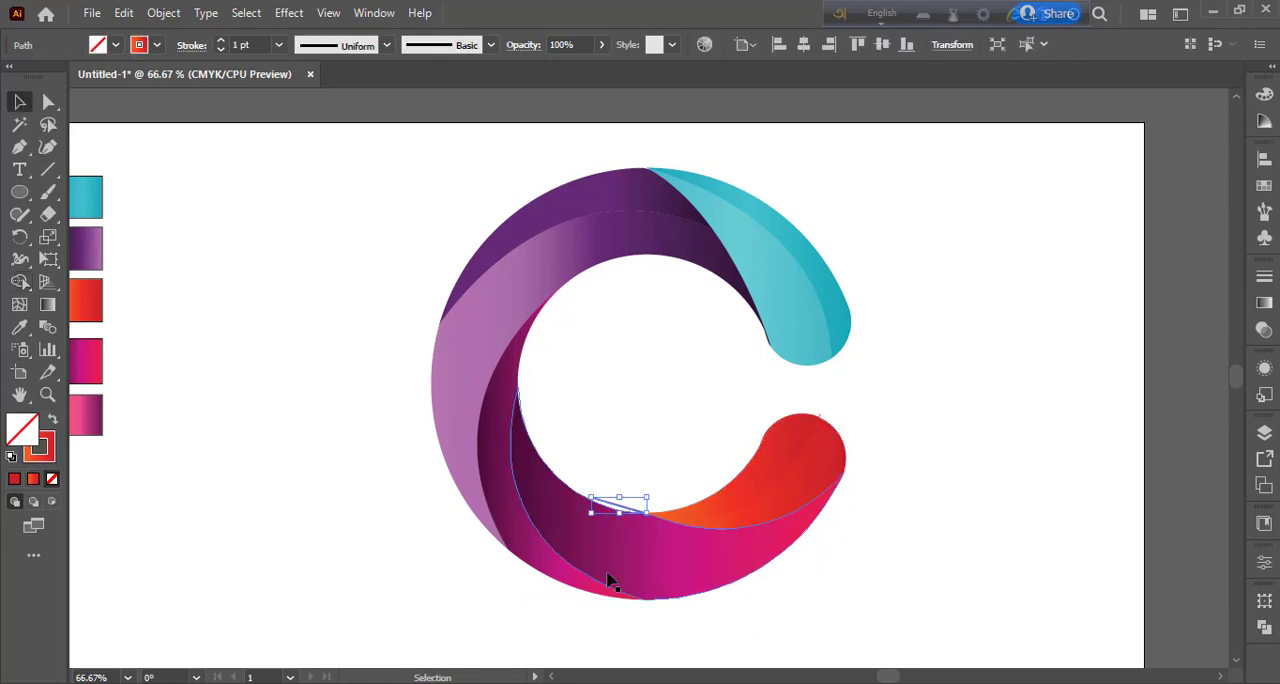
pyautogui.press('Delete')
pyautogui.moveTo(810, 403); pyautogui.dragTo(862, 438)
pyautogui.press('Delete')
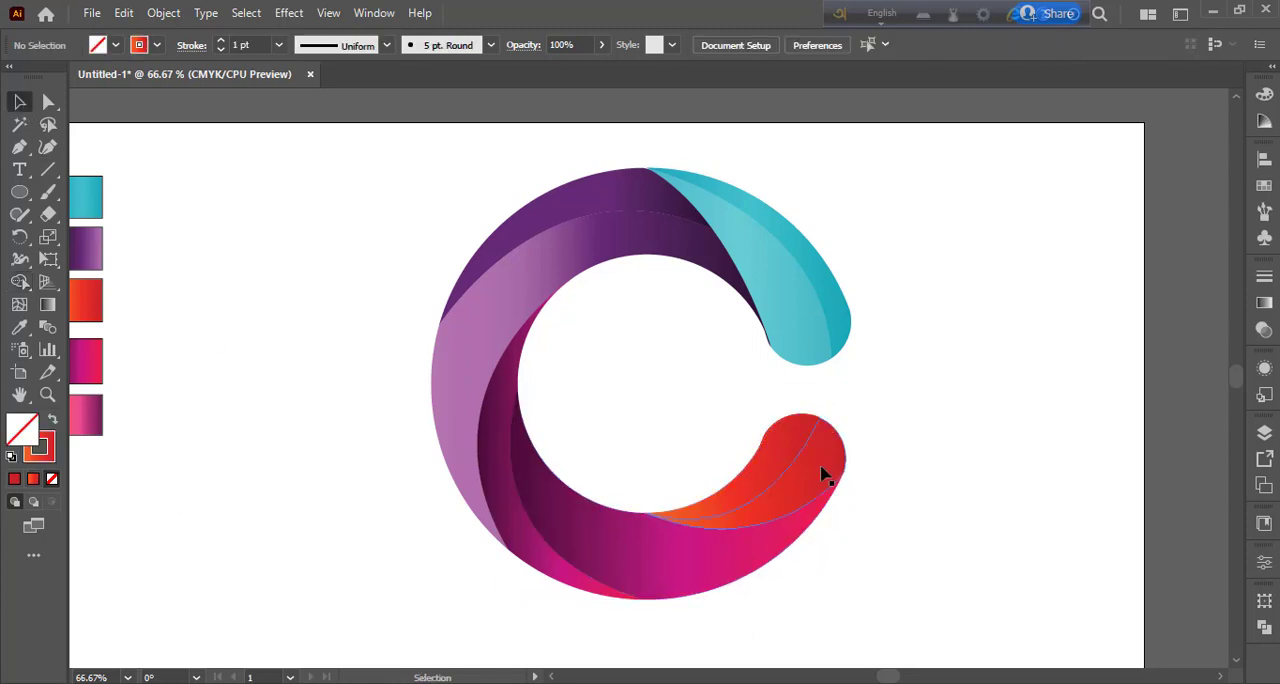
# Step: Tilt the outer orange-red piece's linear gradient to an angle of about 32°
pyautogui.click(838, 470)
pyautogui.click(1265, 304)
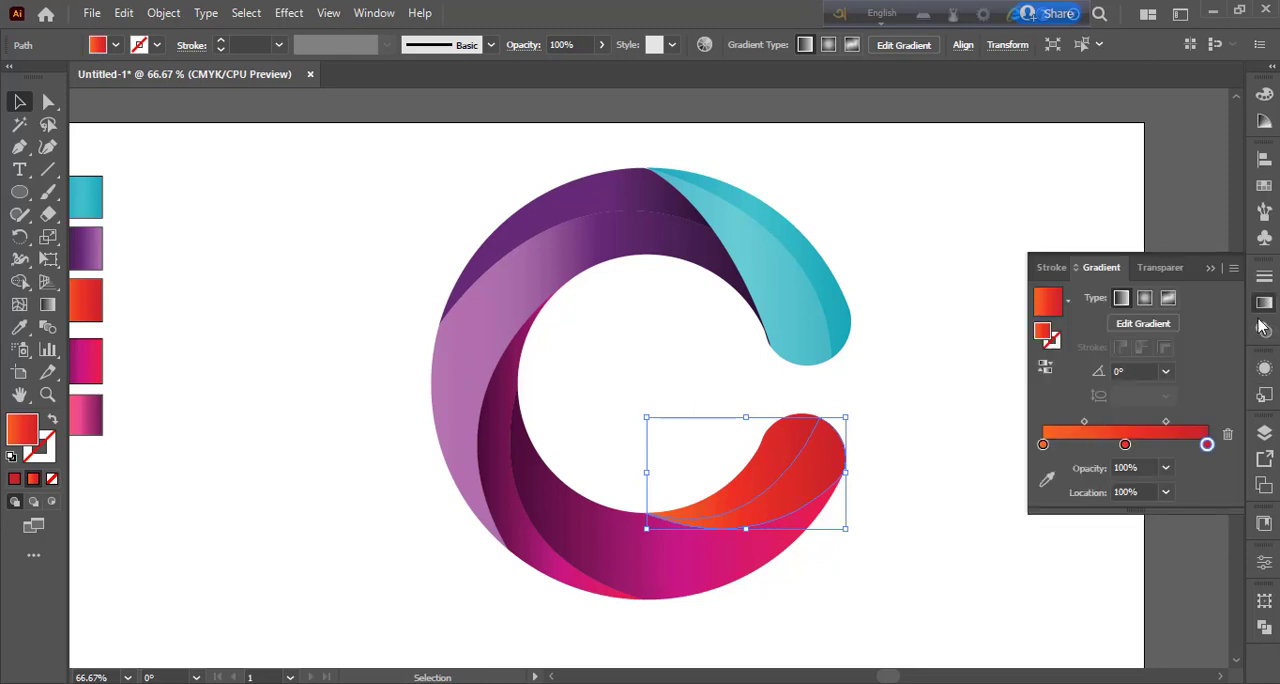
pyautogui.click(1051, 480)
pyautogui.moveTo(867, 478)
pyautogui.mouseDown()
pyautogui.moveTo(867, 400)
pyautogui.moveTo(825, 368)
pyautogui.mouseUp()
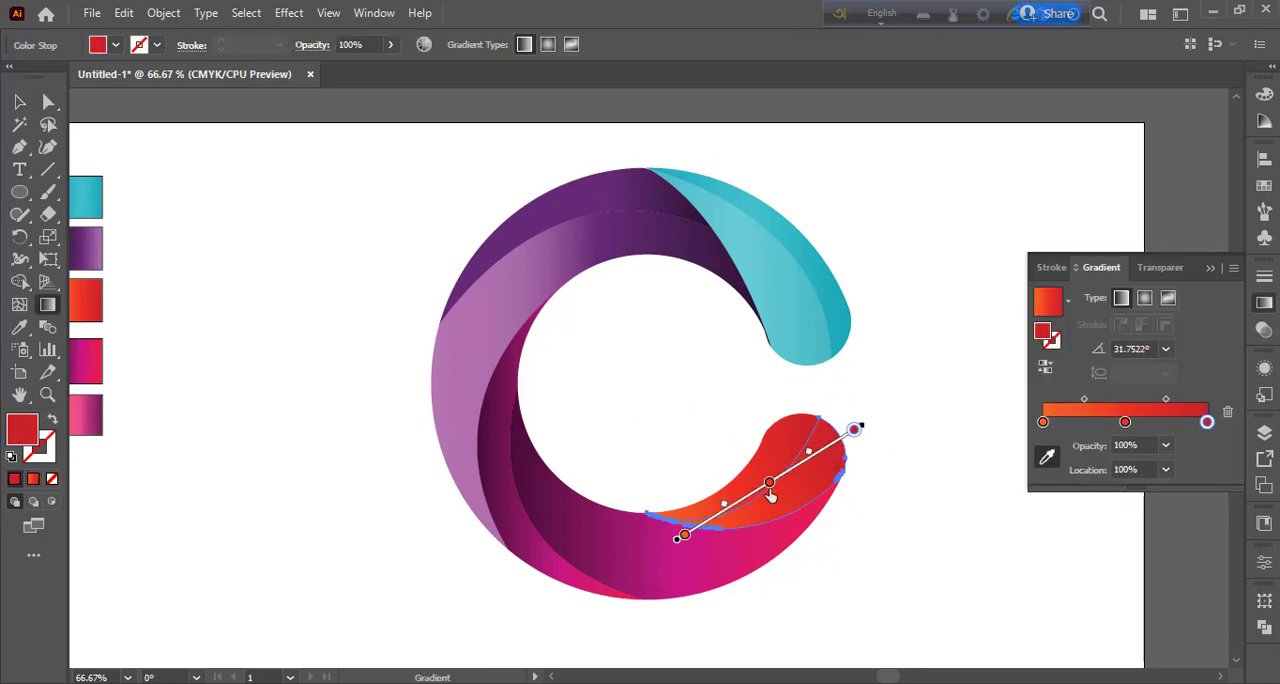
# Step: Rearrange the outer orange-red piece's gradient with dark red at 0%, orange at about 69% and red at 100%, and deselect it
pyautogui.moveTo(769, 485)
pyautogui.mouseDown()
pyautogui.moveTo(750, 498)
pyautogui.moveTo(786, 473)
pyautogui.mouseUp()
pyautogui.moveTo(853, 432); pyautogui.dragTo(747, 498)
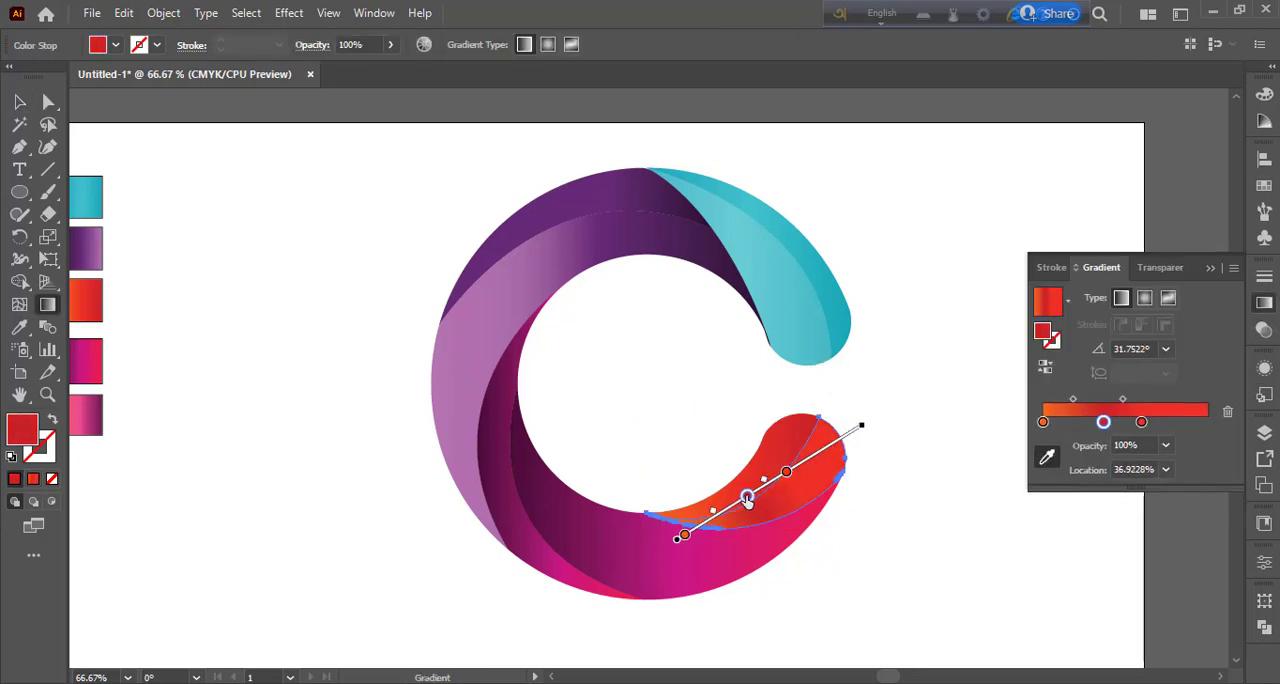
pyautogui.moveTo(685, 540)
pyautogui.mouseDown()
pyautogui.moveTo(765, 484)
pyautogui.moveTo(685, 537)
pyautogui.mouseUp()
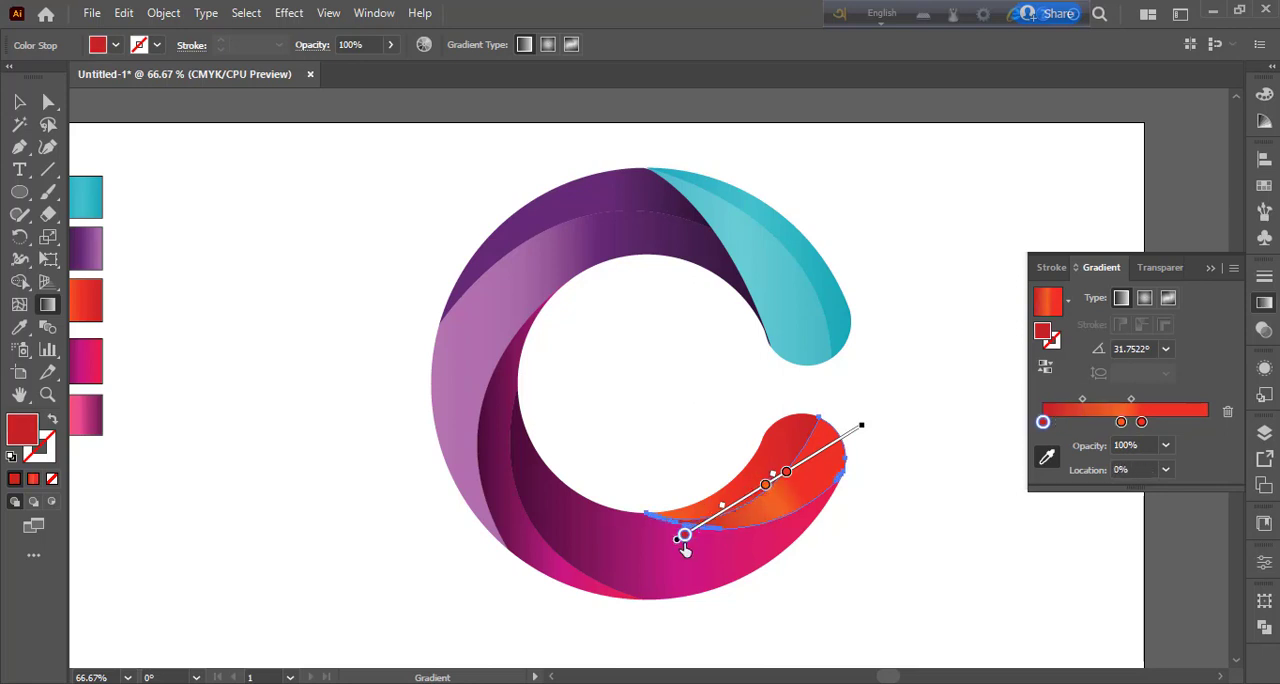
pyautogui.moveTo(786, 473)
pyautogui.mouseDown()
pyautogui.moveTo(854, 430)
pyautogui.moveTo(802, 462)
pyautogui.mouseUp()
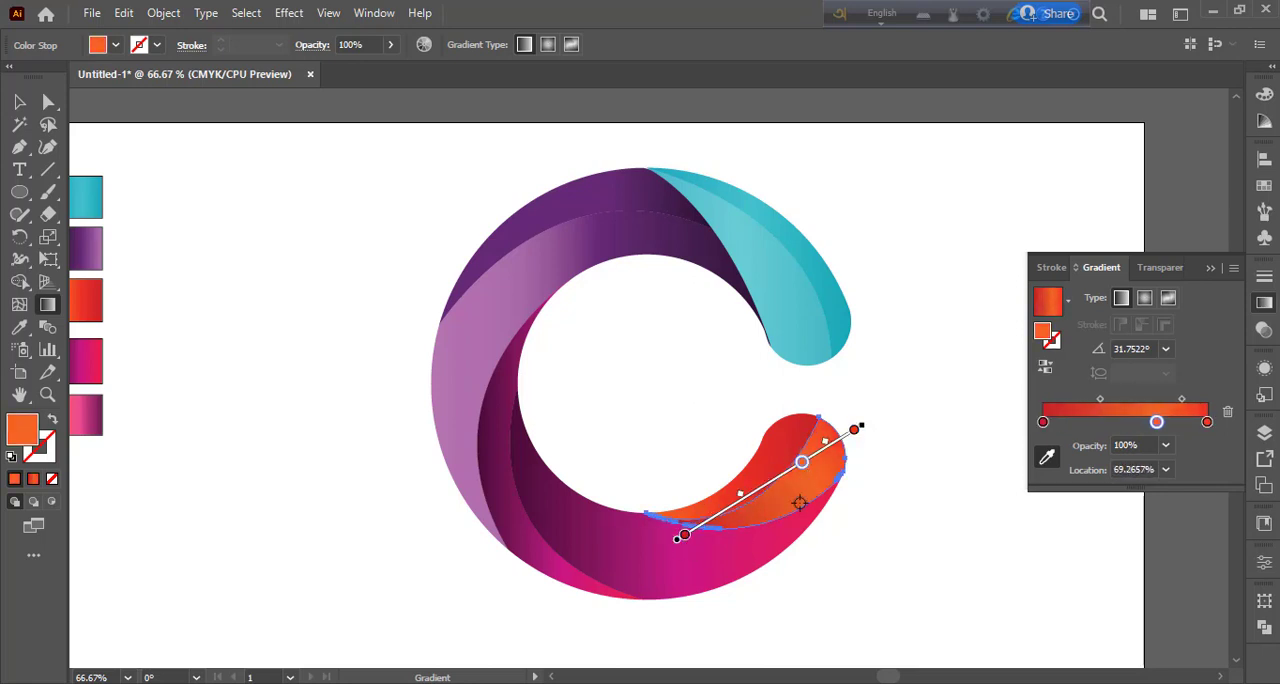
pyautogui.click(19, 101)
pyautogui.click(351, 352)
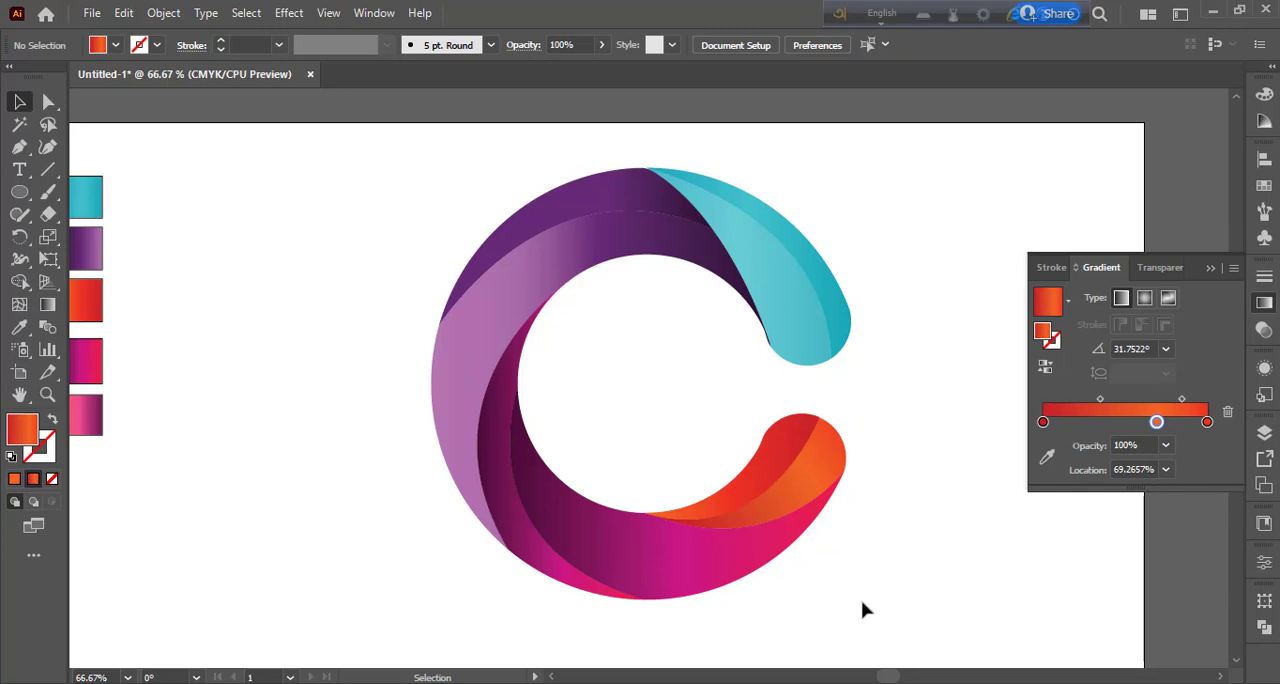
# Step: Examine the gradients of the C's purple, magenta, orange-red and teal pieces one after another
pyautogui.click(766, 337)
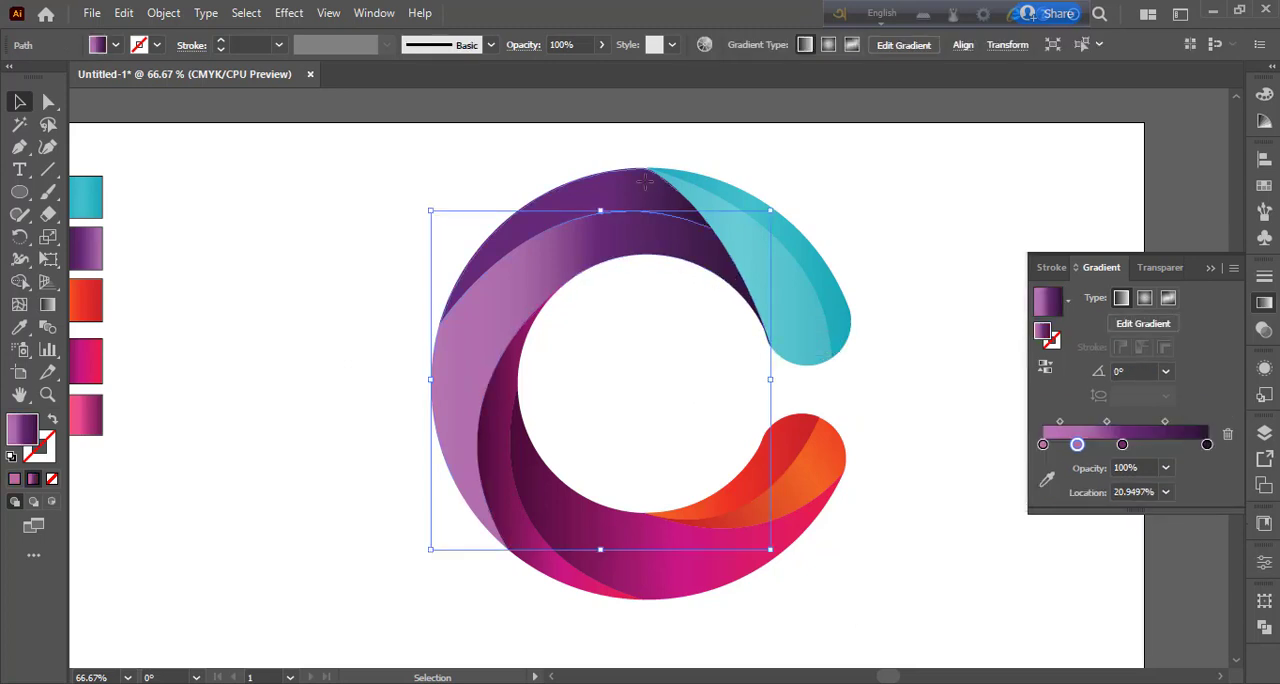
pyautogui.click(522, 333)
pyautogui.click(474, 503)
pyautogui.click(580, 543)
pyautogui.click(690, 545)
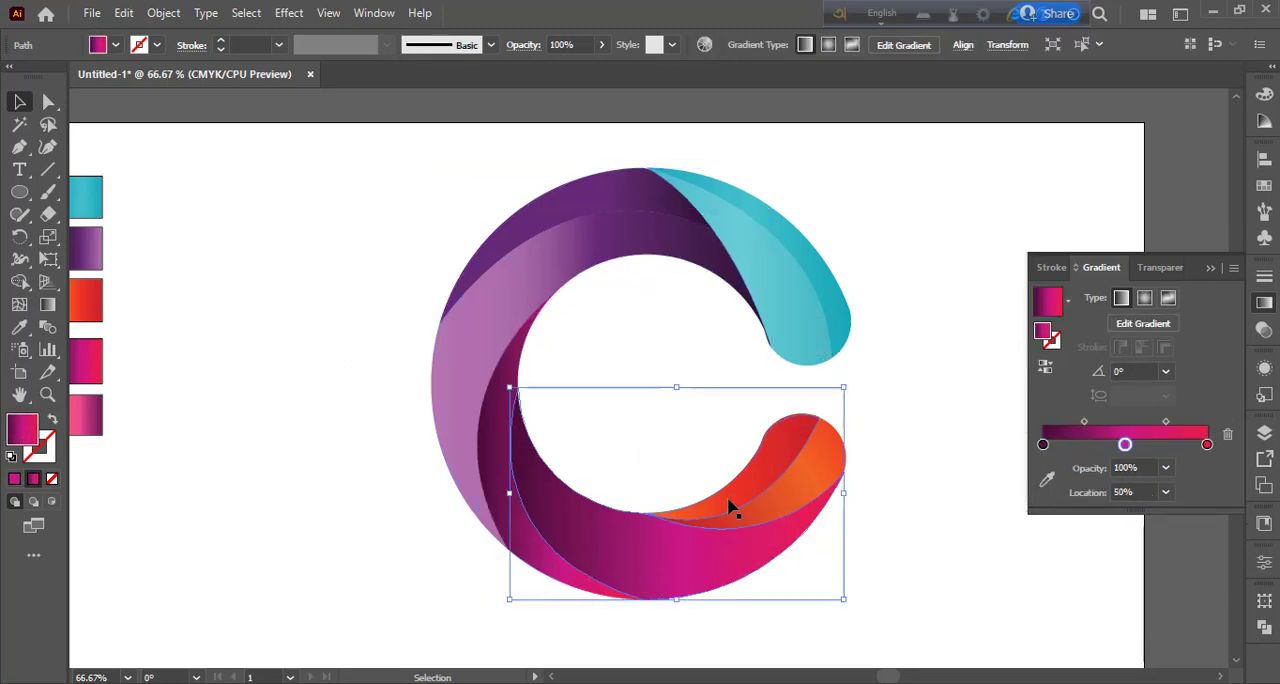
pyautogui.click(731, 506)
pyautogui.click(844, 570)
pyautogui.click(835, 340)
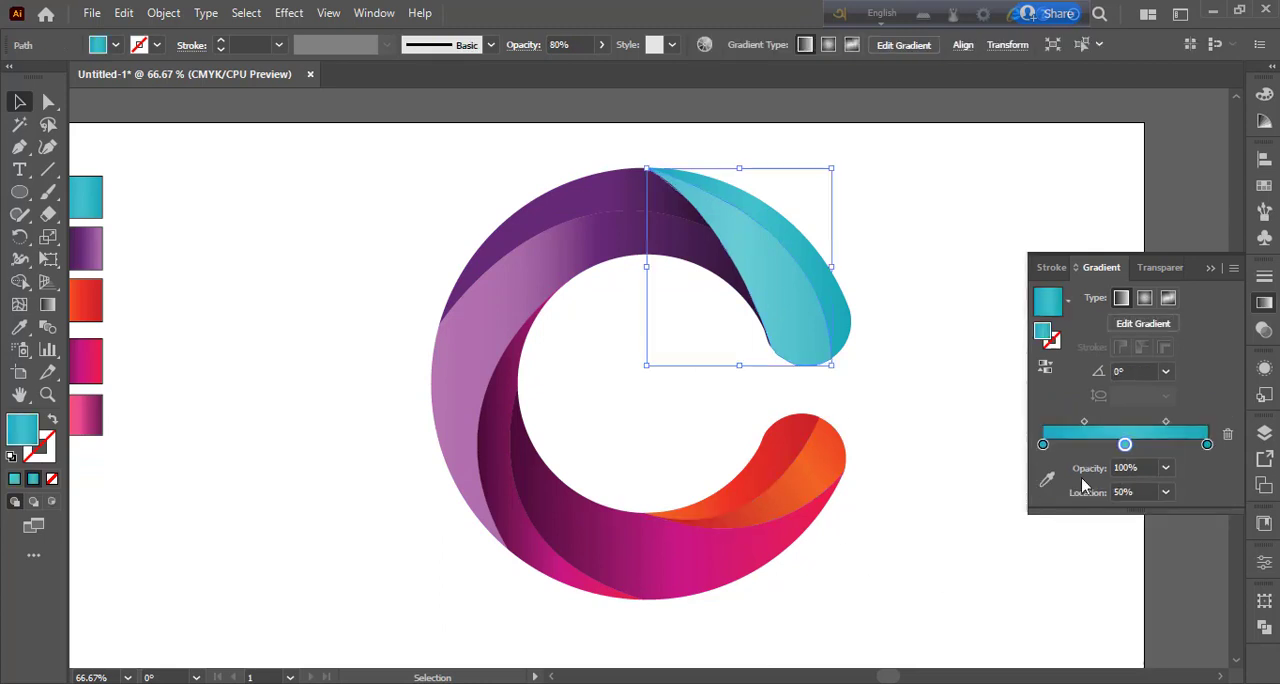
# Step: Tilt the inner teal piece's linear gradient to about -42.5° and spread its four colour stops between about 11% and 78%
pyautogui.click(1047, 480)
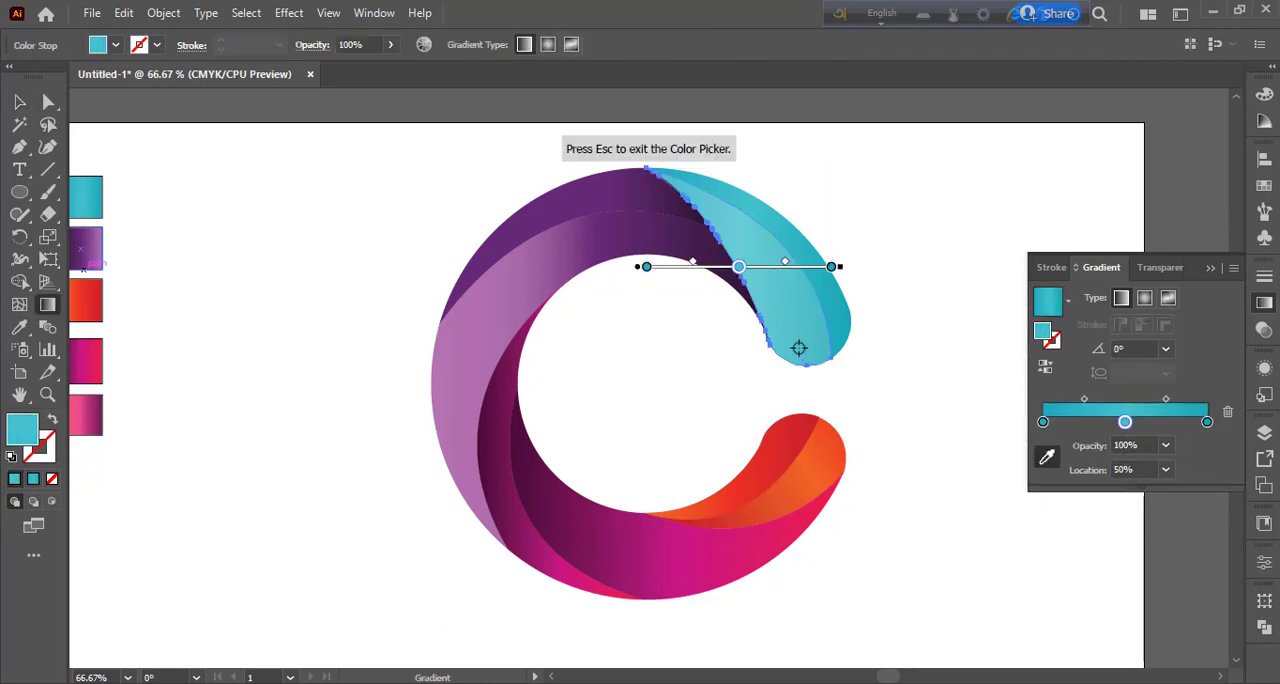
pyautogui.moveTo(852, 267)
pyautogui.mouseDown()
pyautogui.moveTo(857, 360)
pyautogui.moveTo(803, 406)
pyautogui.mouseUp()
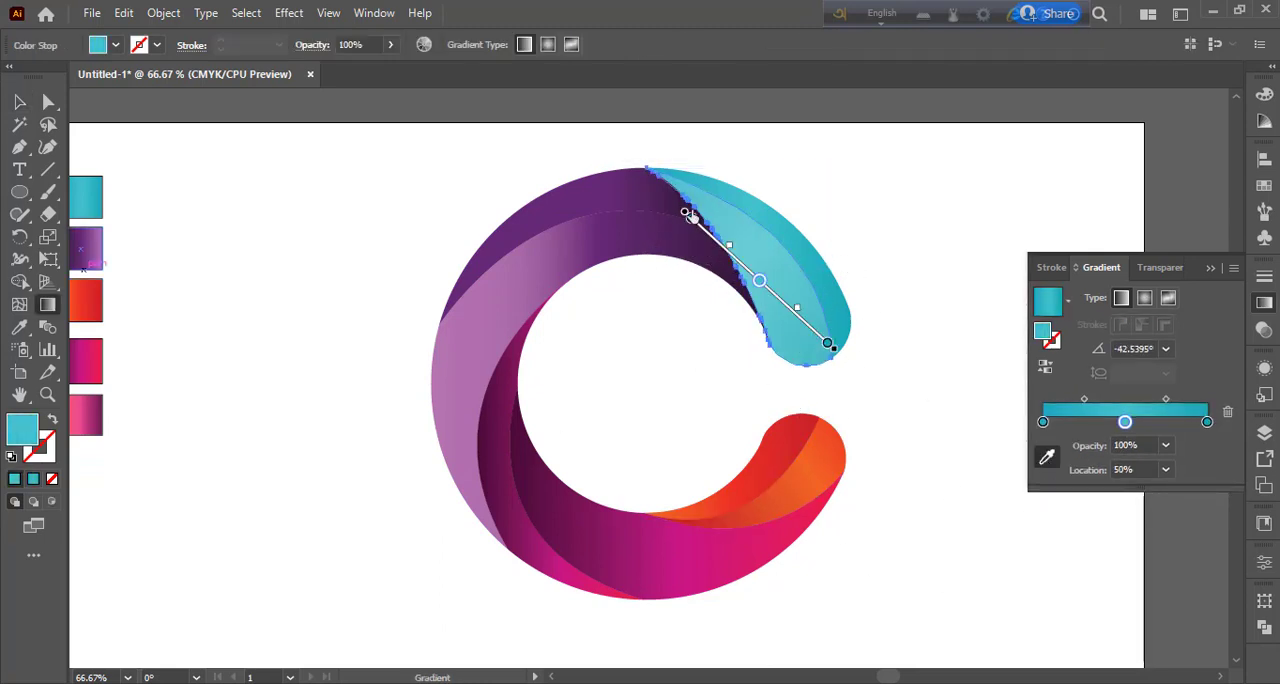
pyautogui.moveTo(686, 213); pyautogui.dragTo(738, 263)
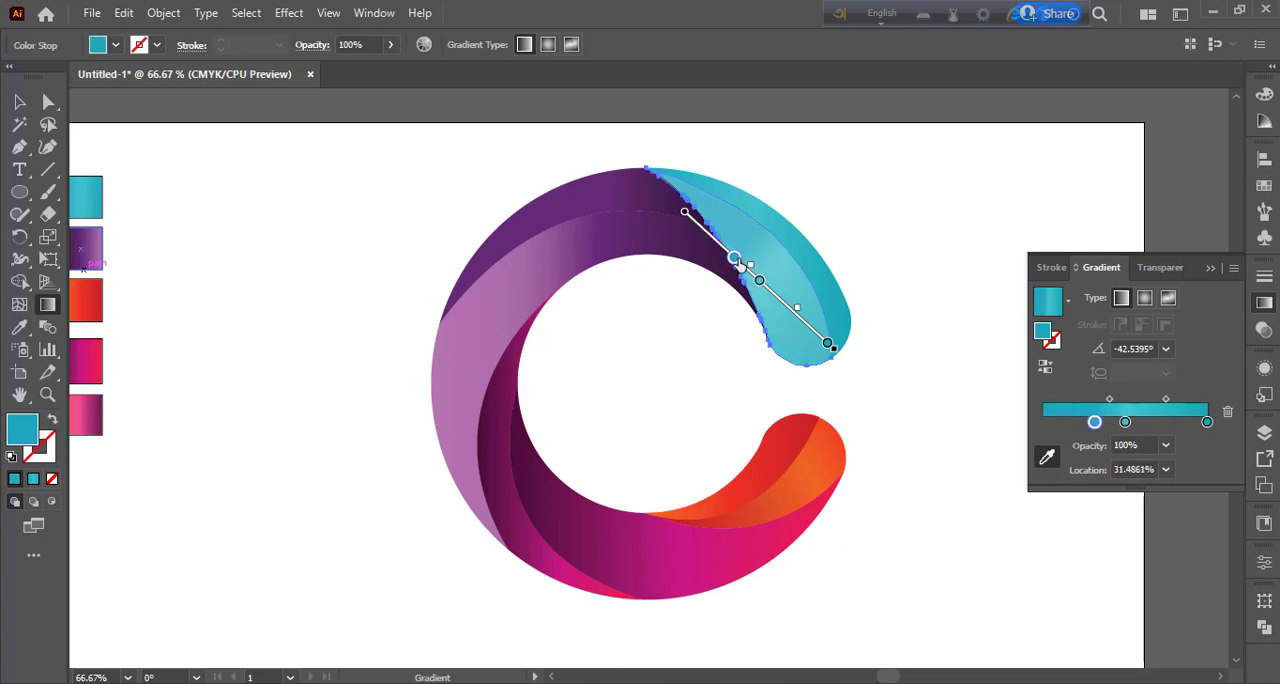
pyautogui.moveTo(828, 345); pyautogui.dragTo(793, 325)
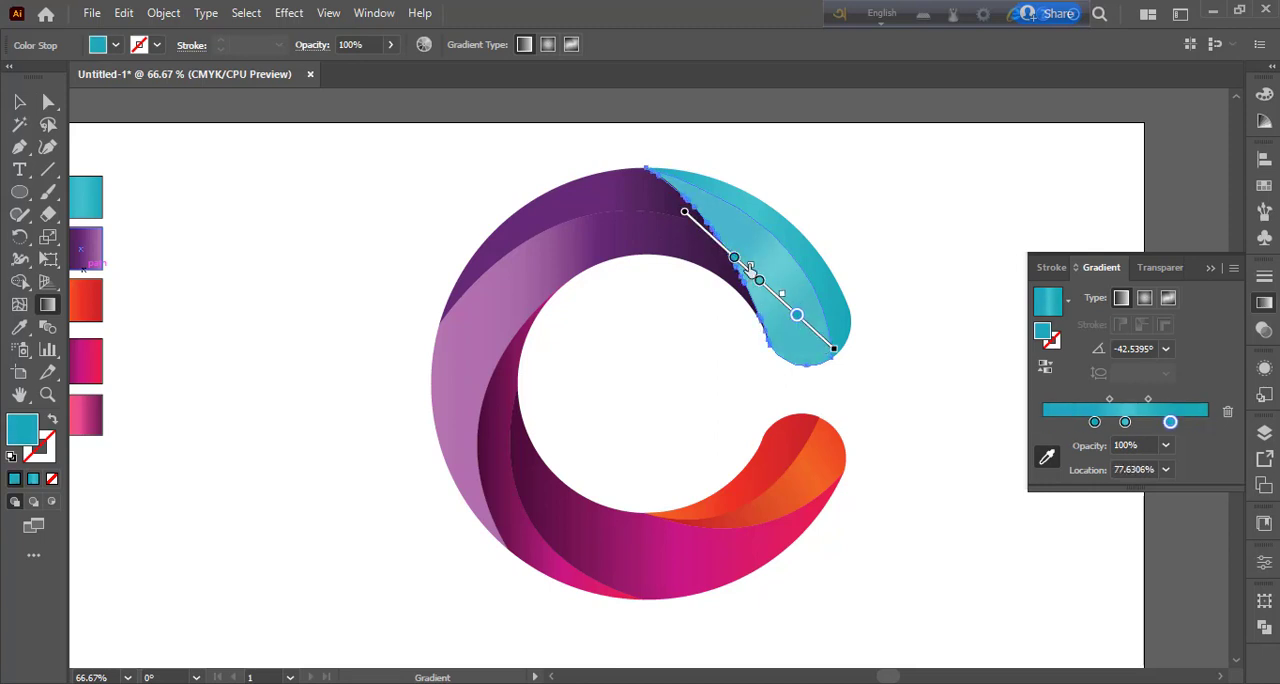
pyautogui.moveTo(735, 258)
pyautogui.mouseDown()
pyautogui.moveTo(716, 244)
pyautogui.moveTo(738, 260)
pyautogui.moveTo(722, 258)
pyautogui.mouseUp()
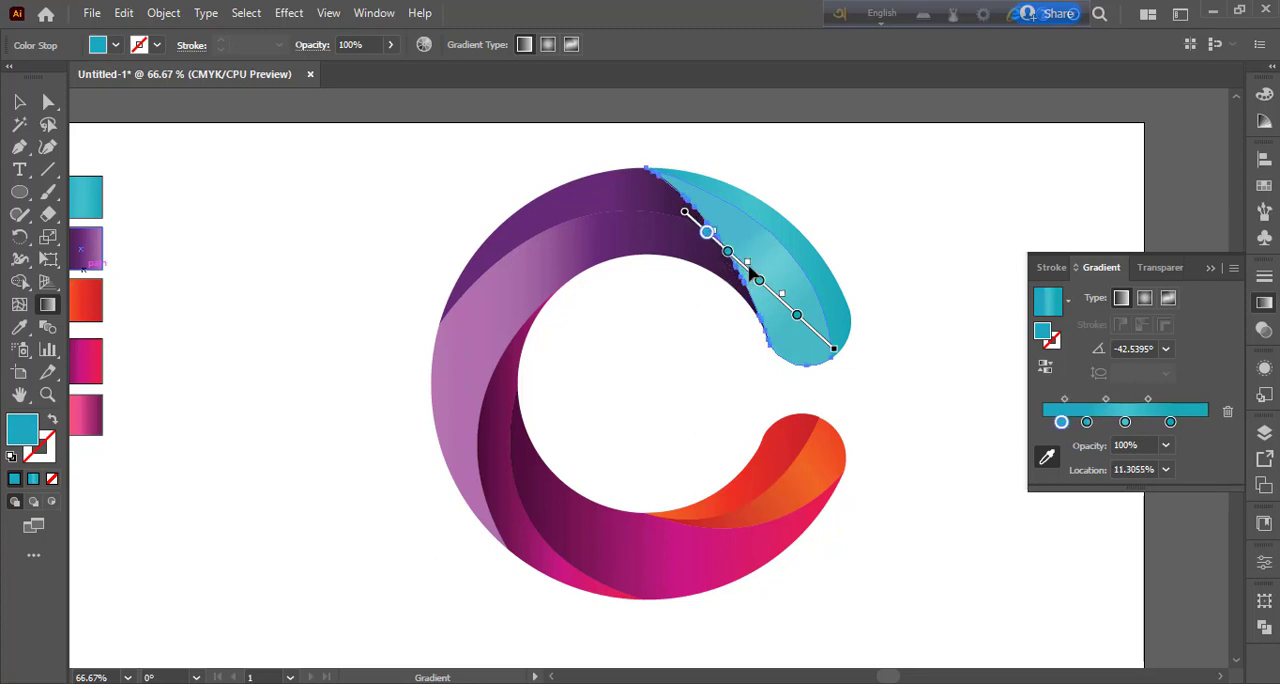
pyautogui.press('v')
pyautogui.click(966, 434)
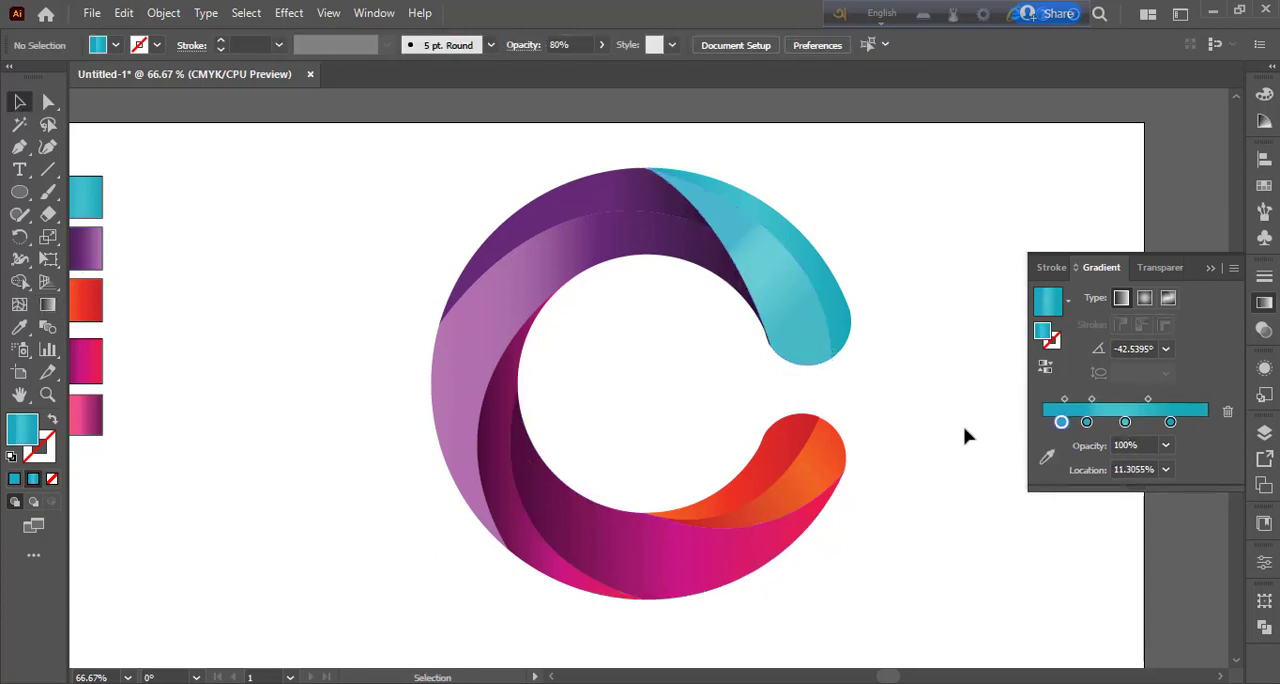
pyautogui.moveTo(331, 189); pyautogui.dragTo(886, 589)
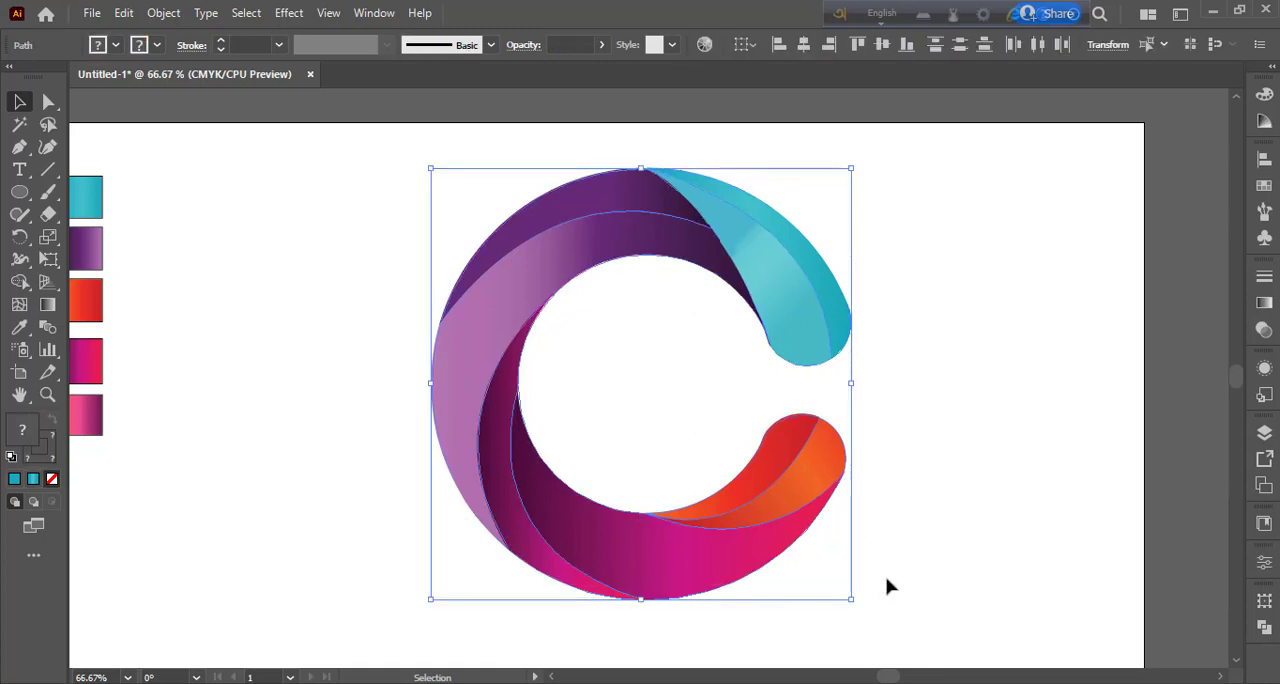
pyautogui.hotkey('ctrl', '-')
pyautogui.click(443, 345)
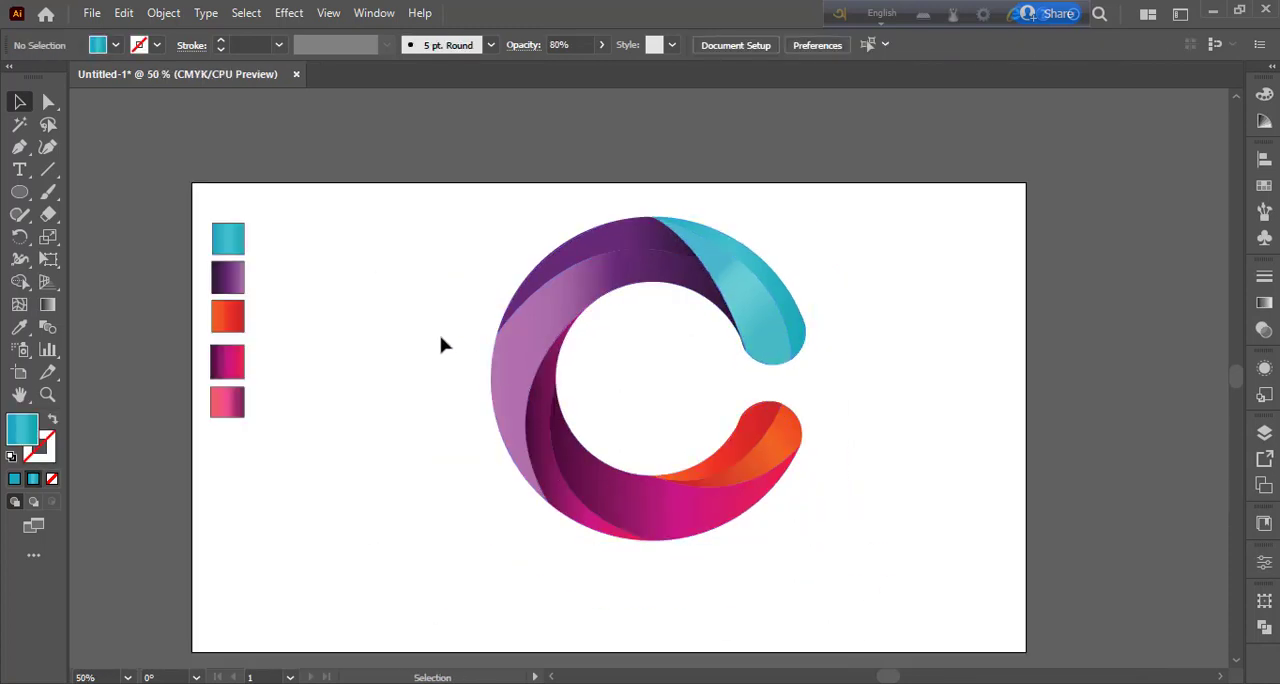
pyautogui.moveTo(426, 227); pyautogui.dragTo(859, 577)
# Step: Shift the outer purple piece's purple gradient stop to about 57% and add another purple stop at about 2.5%
pyautogui.click(594, 246)
pyautogui.press('g')
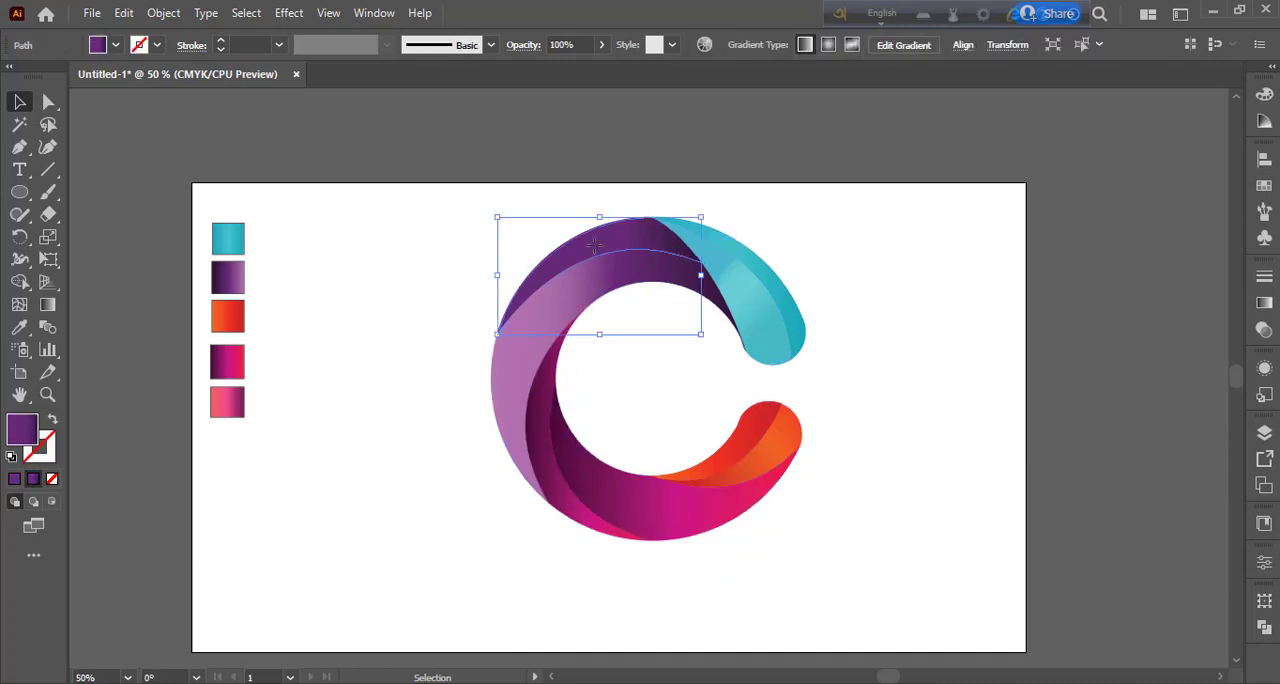
pyautogui.click(1265, 305)
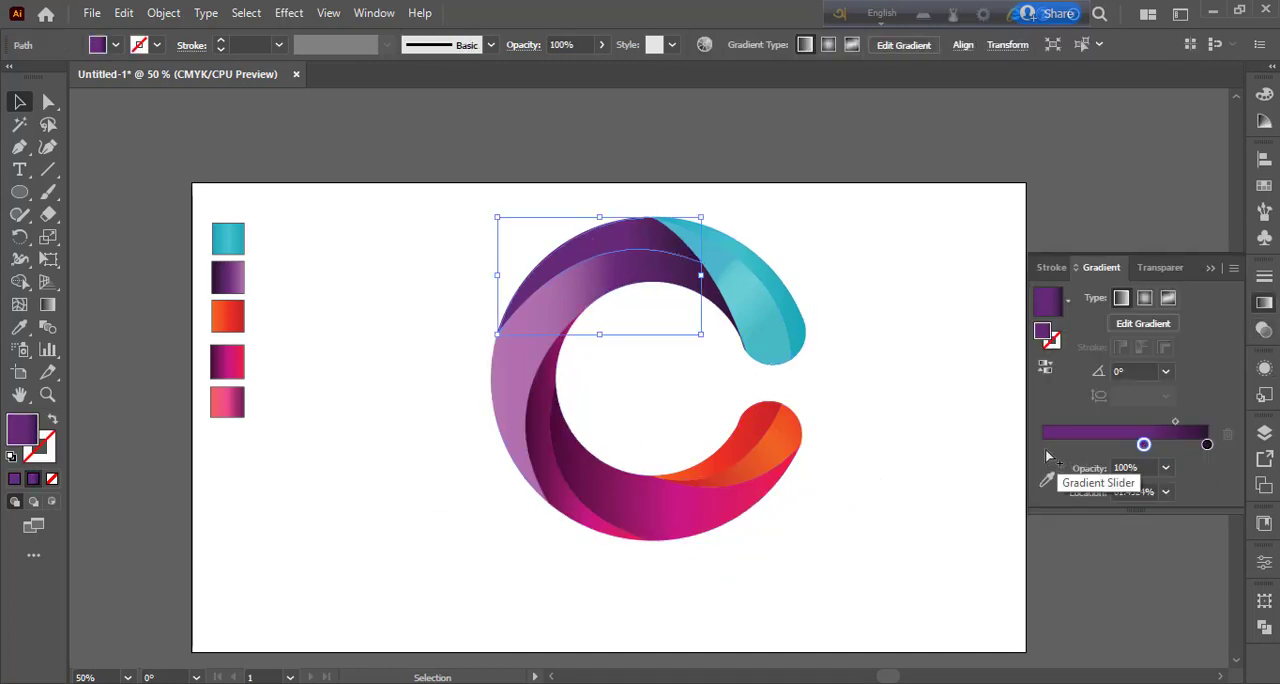
pyautogui.click(1045, 481)
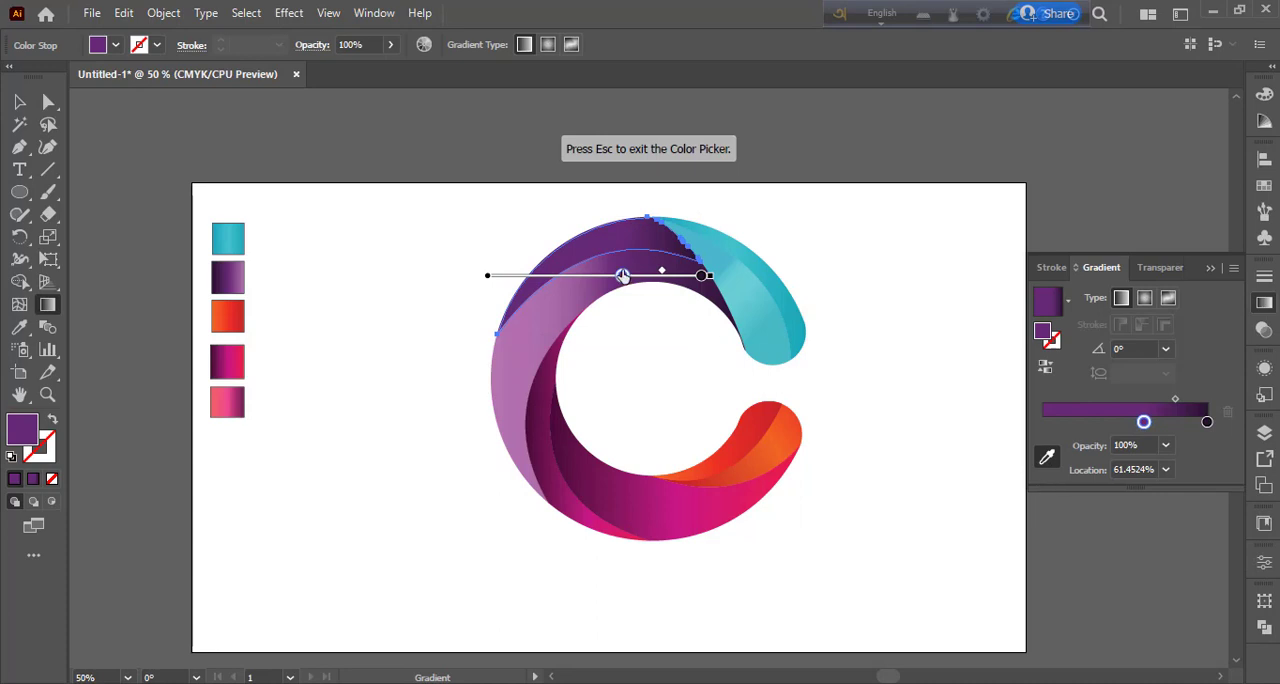
pyautogui.moveTo(622, 276)
pyautogui.mouseDown()
pyautogui.moveTo(589, 275)
pyautogui.moveTo(612, 275)
pyautogui.mouseUp()
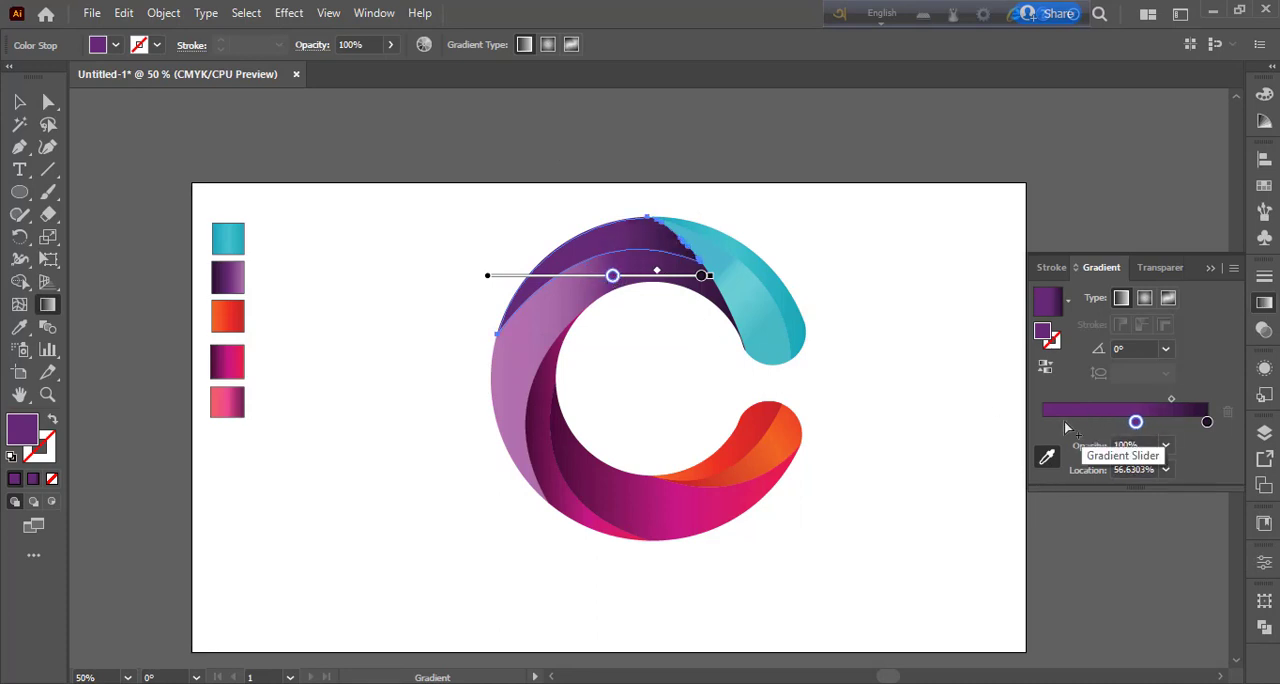
pyautogui.click(1047, 425)
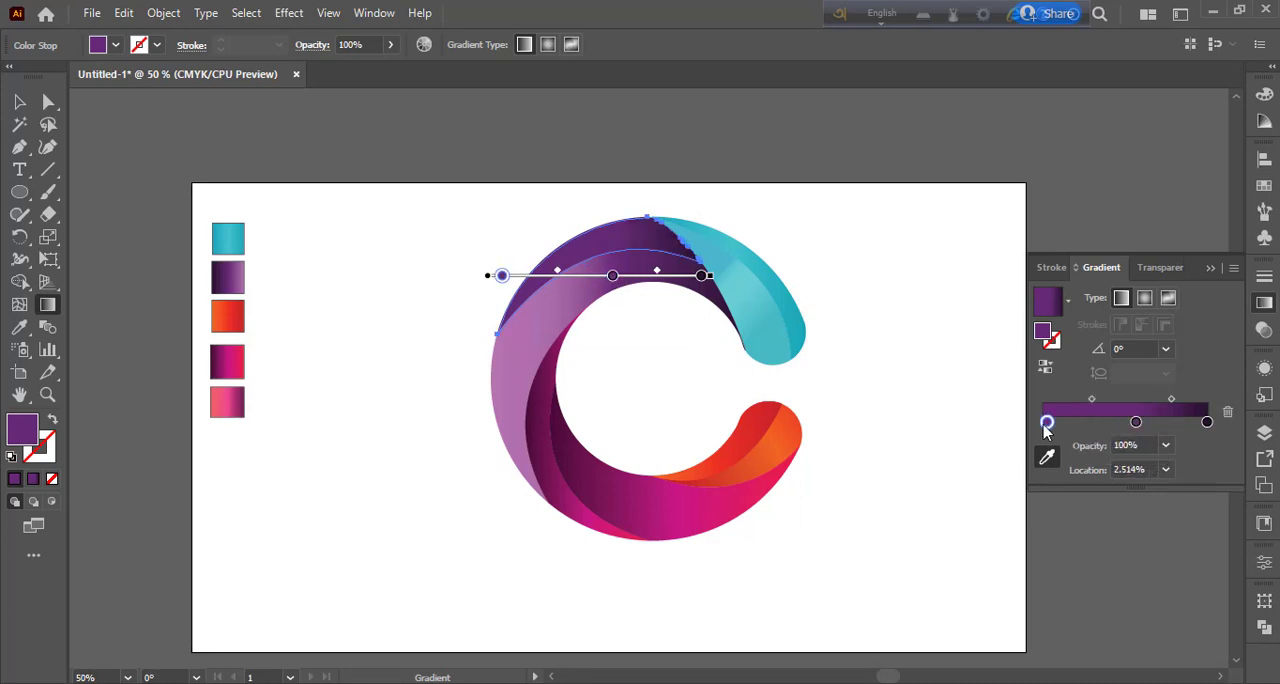
pyautogui.click(1265, 303)
# Step: Apply the purple swatch's gradient to the outer purple piece and rearrange it with purple at 0%, light purple near the middle and dark purple at 100%
pyautogui.press('i')
pyautogui.click(240, 283)
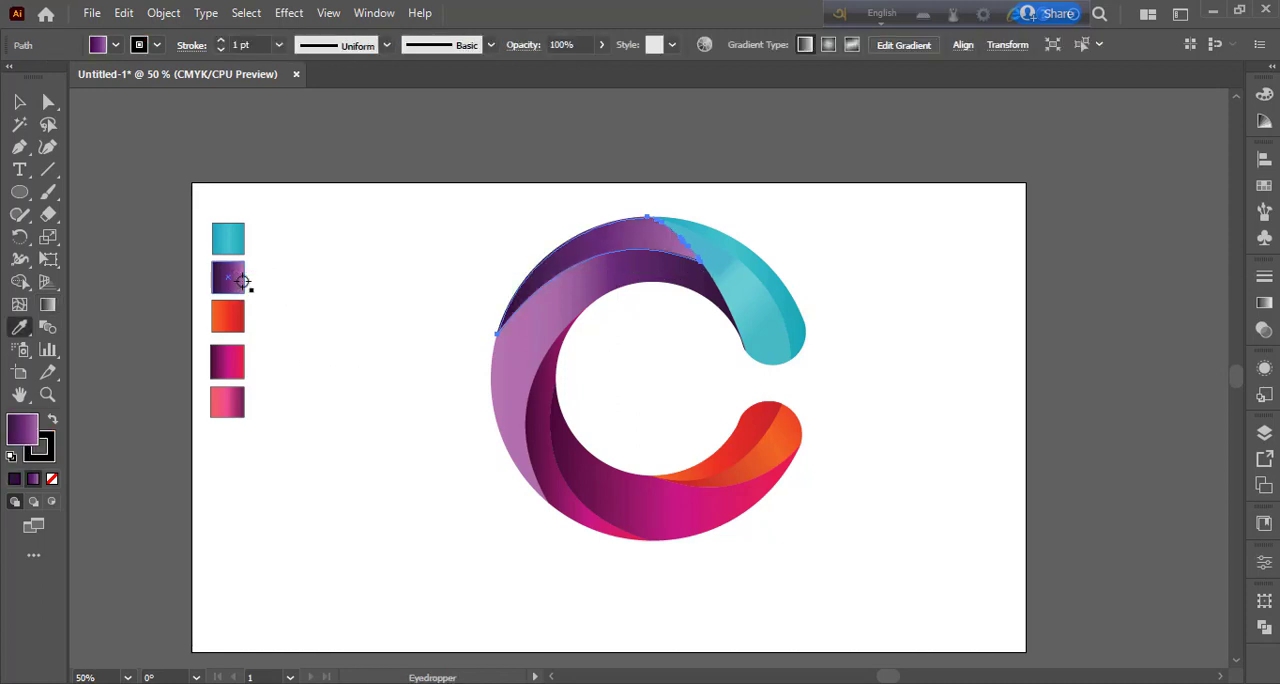
pyautogui.click(1265, 303)
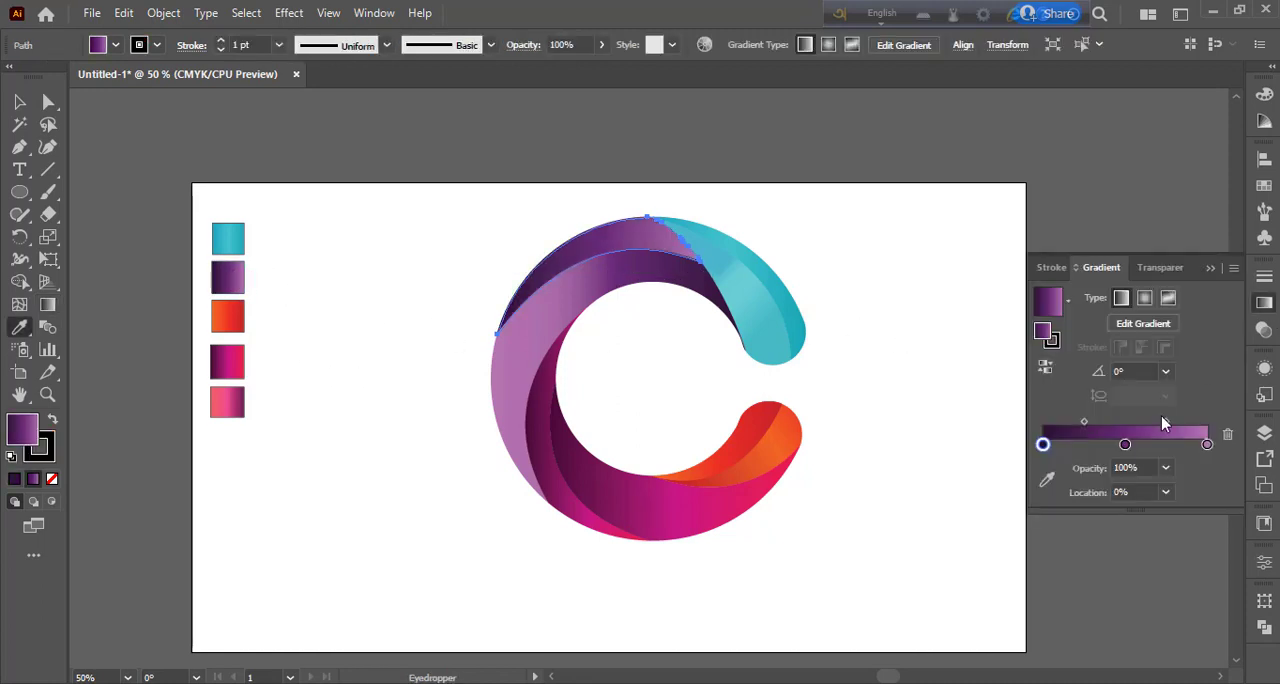
pyautogui.moveTo(1125, 444); pyautogui.dragTo(1097, 445)
pyautogui.click(1043, 444)
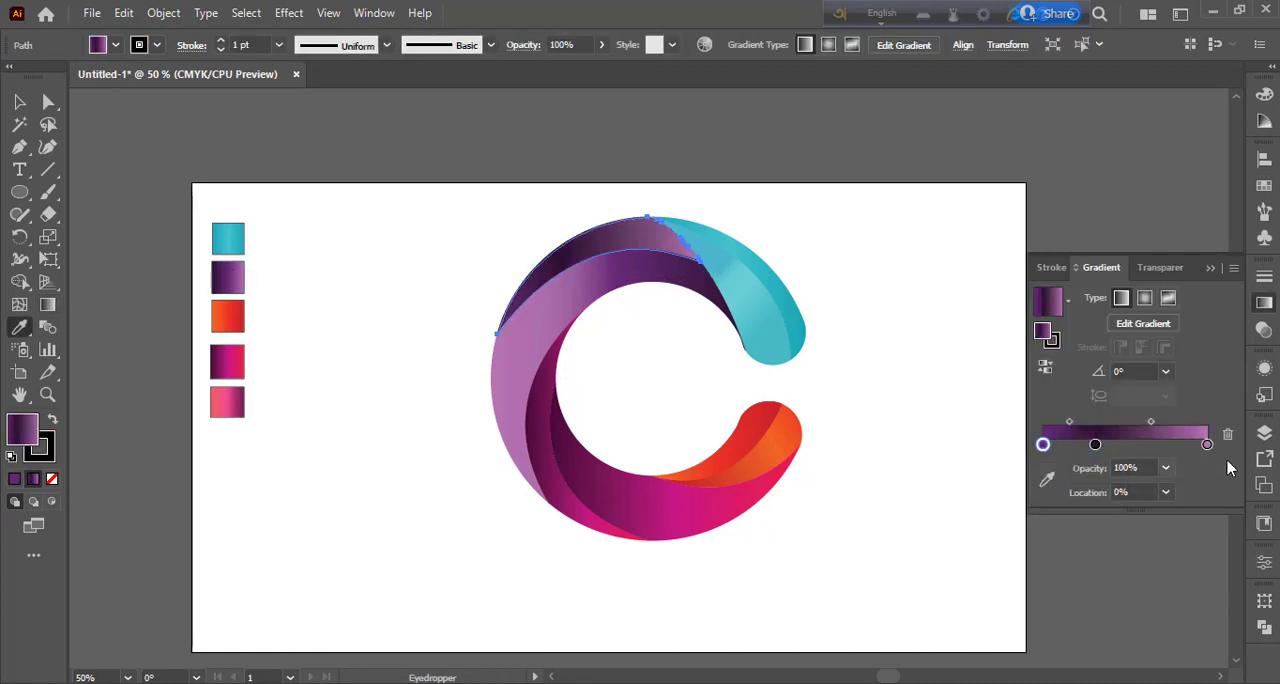
pyautogui.click(1207, 444)
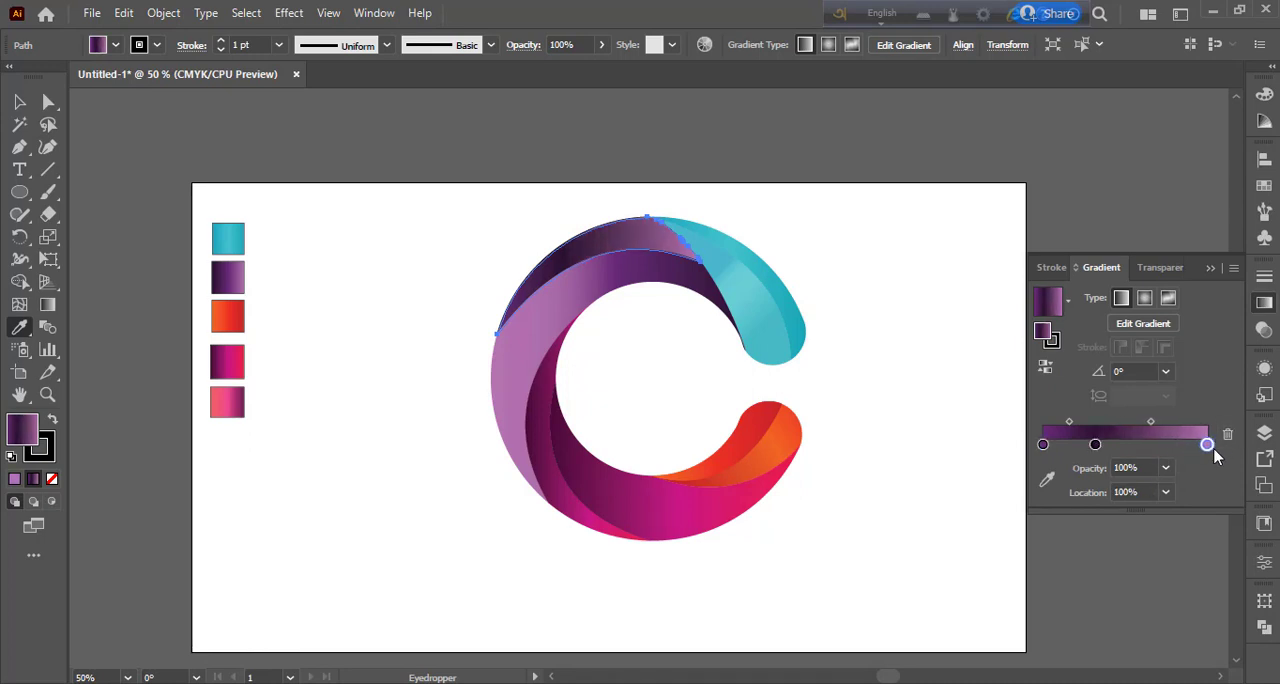
pyautogui.moveTo(1096, 445); pyautogui.dragTo(1158, 422)
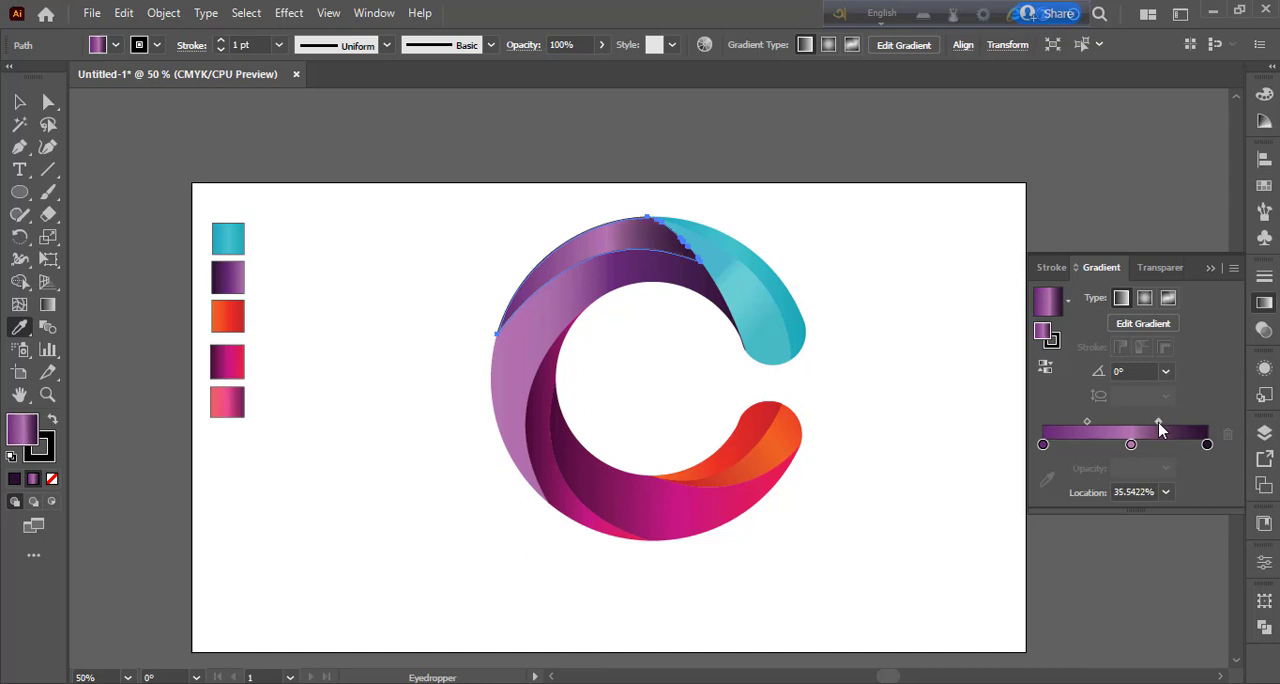
pyautogui.press('v')
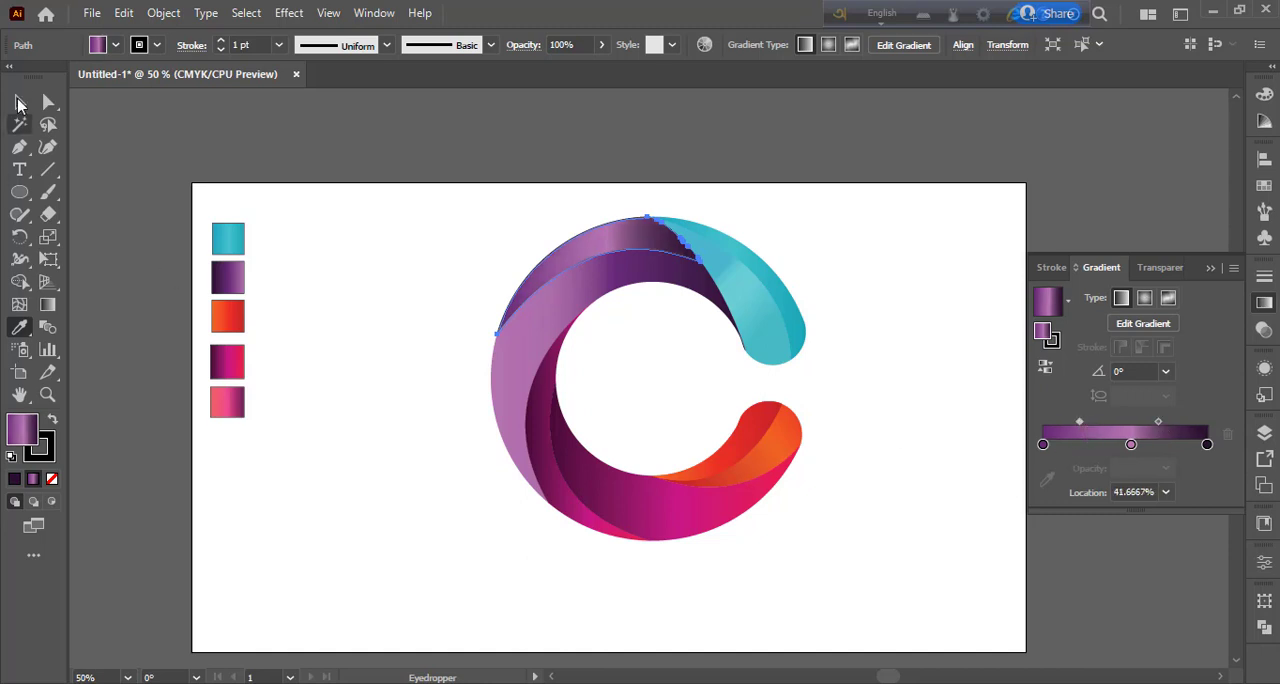
pyautogui.click(385, 472)
pyautogui.click(873, 371)
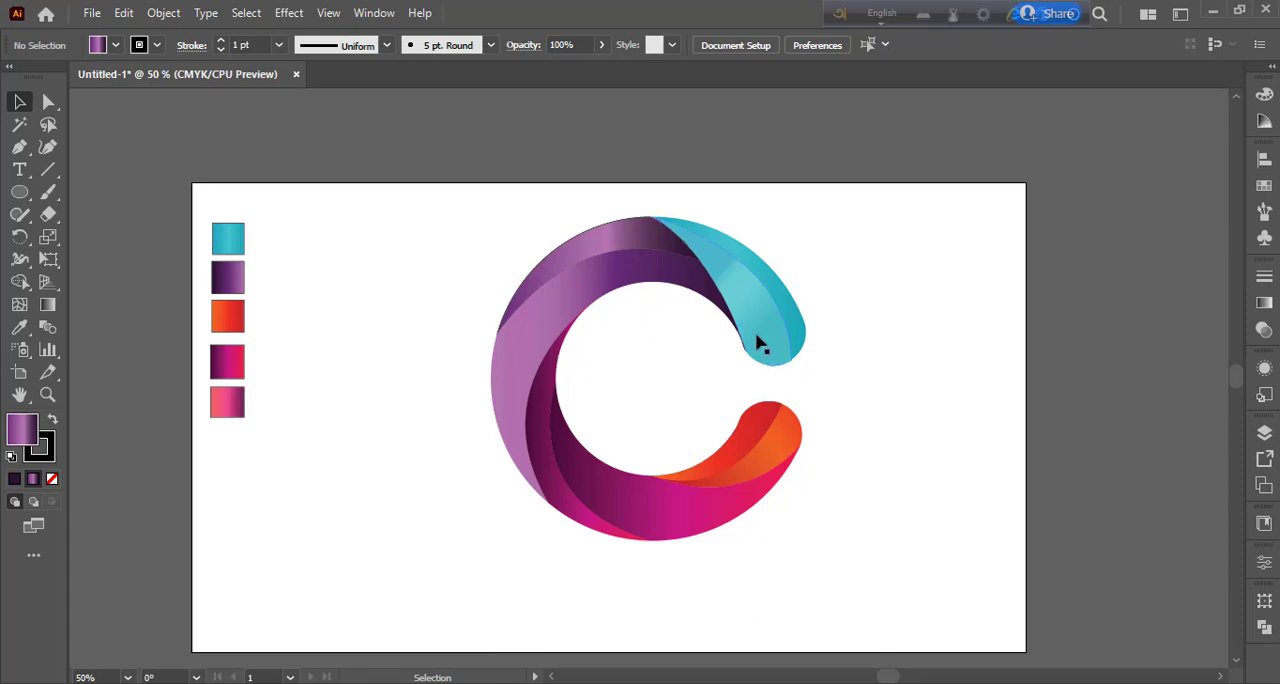
# Step: Group all the C's pieces and move the group up so it extends past the artboard's upper edge
pyautogui.moveTo(449, 223); pyautogui.dragTo(846, 526)
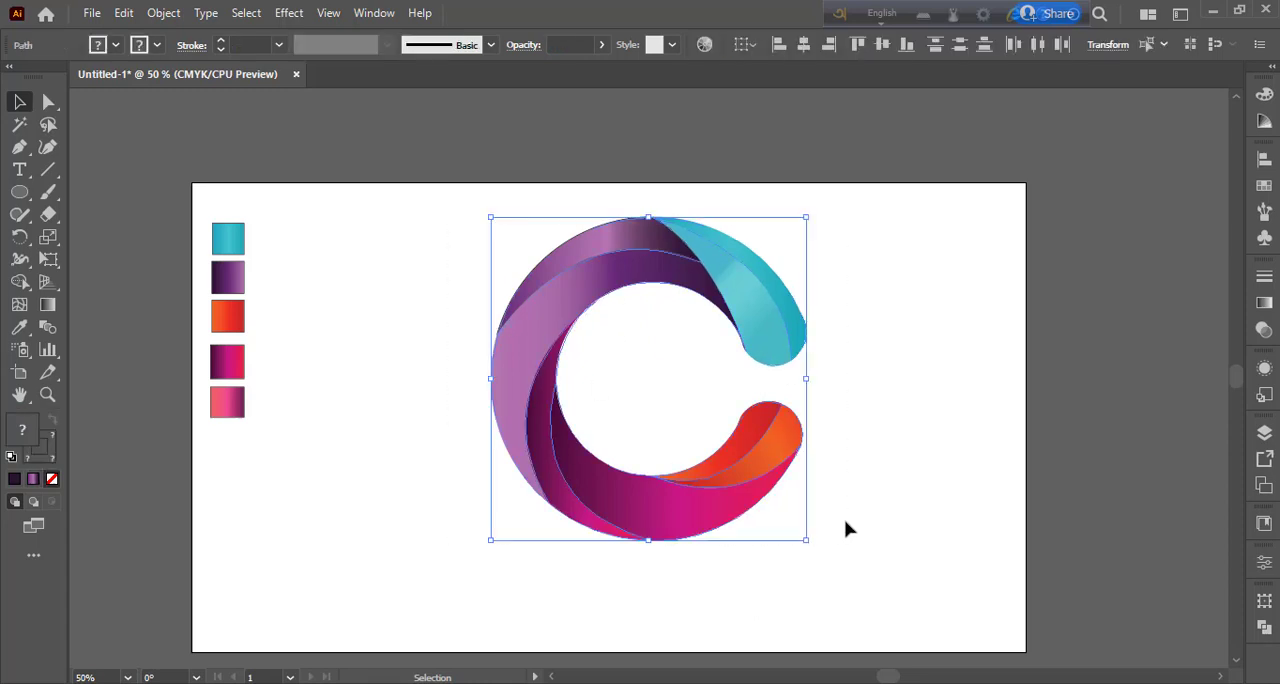
pyautogui.moveTo(714, 488); pyautogui.dragTo(717, 387)
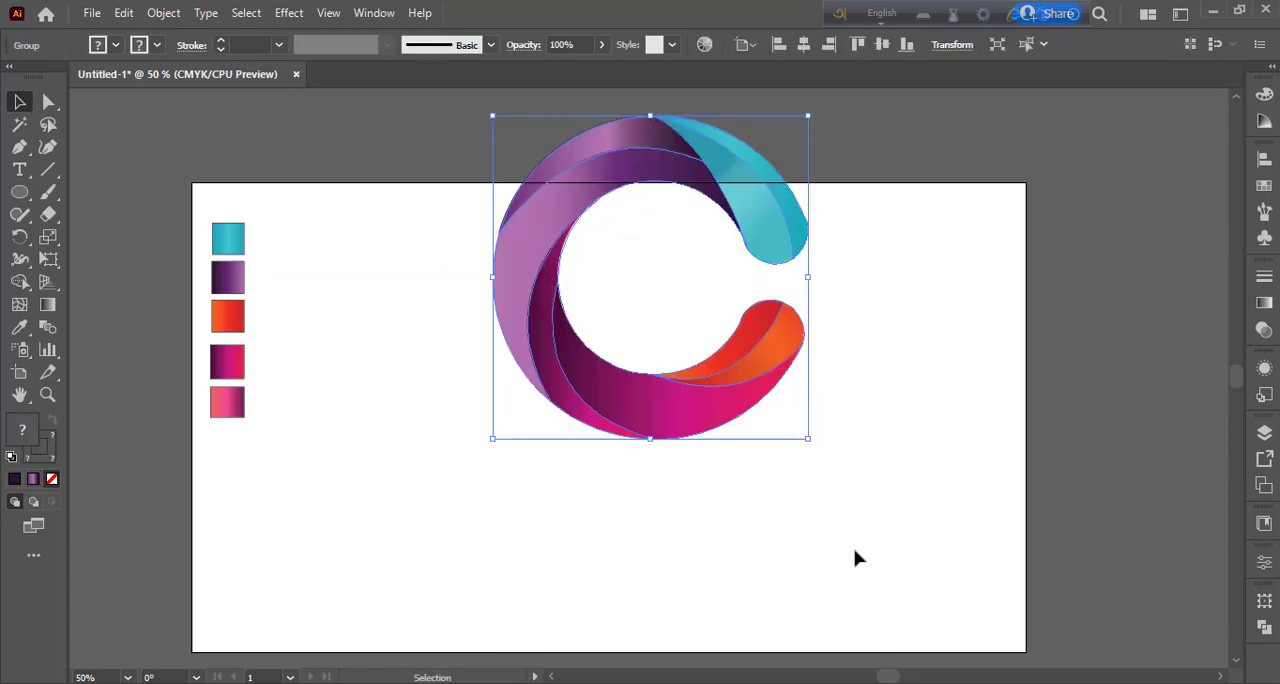
pyautogui.click(854, 557)
# Step: Draw a wide flat ellipse below the C, fill it with black and set its opacity to 46%
pyautogui.click(20, 192)
pyautogui.click(104, 237)
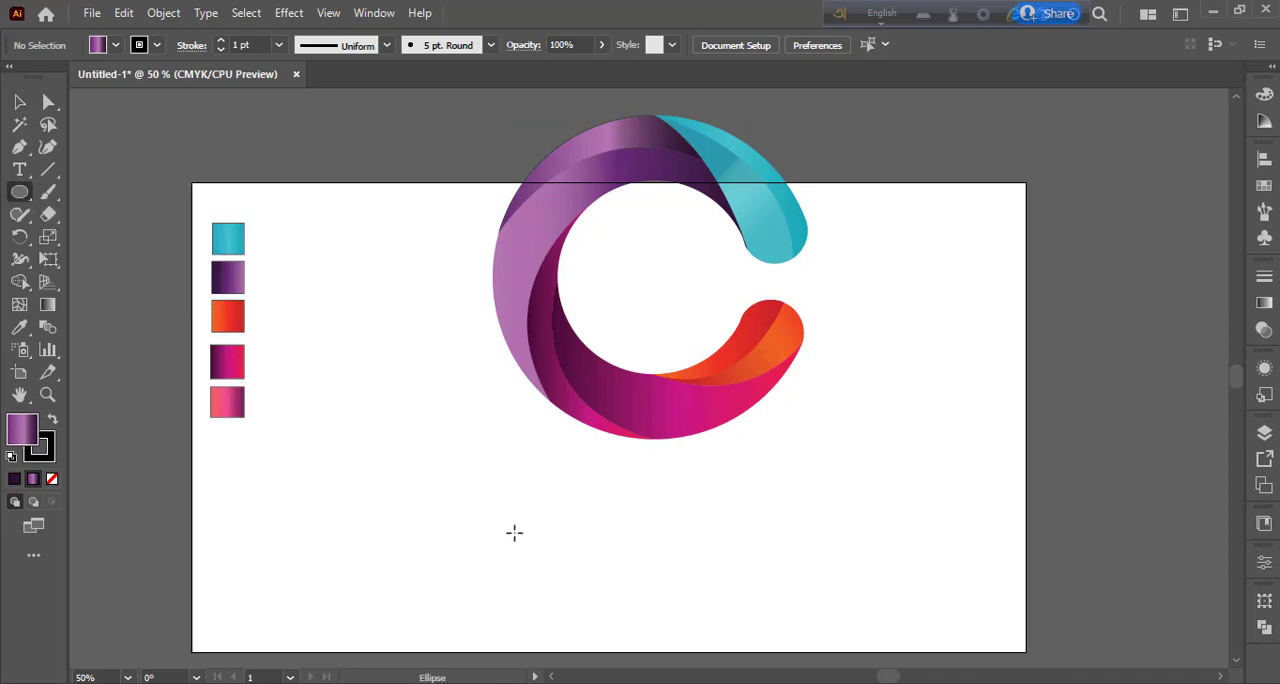
pyautogui.moveTo(473, 516)
pyautogui.mouseDown()
pyautogui.moveTo(583, 583)
pyautogui.moveTo(905, 613)
pyautogui.mouseUp()
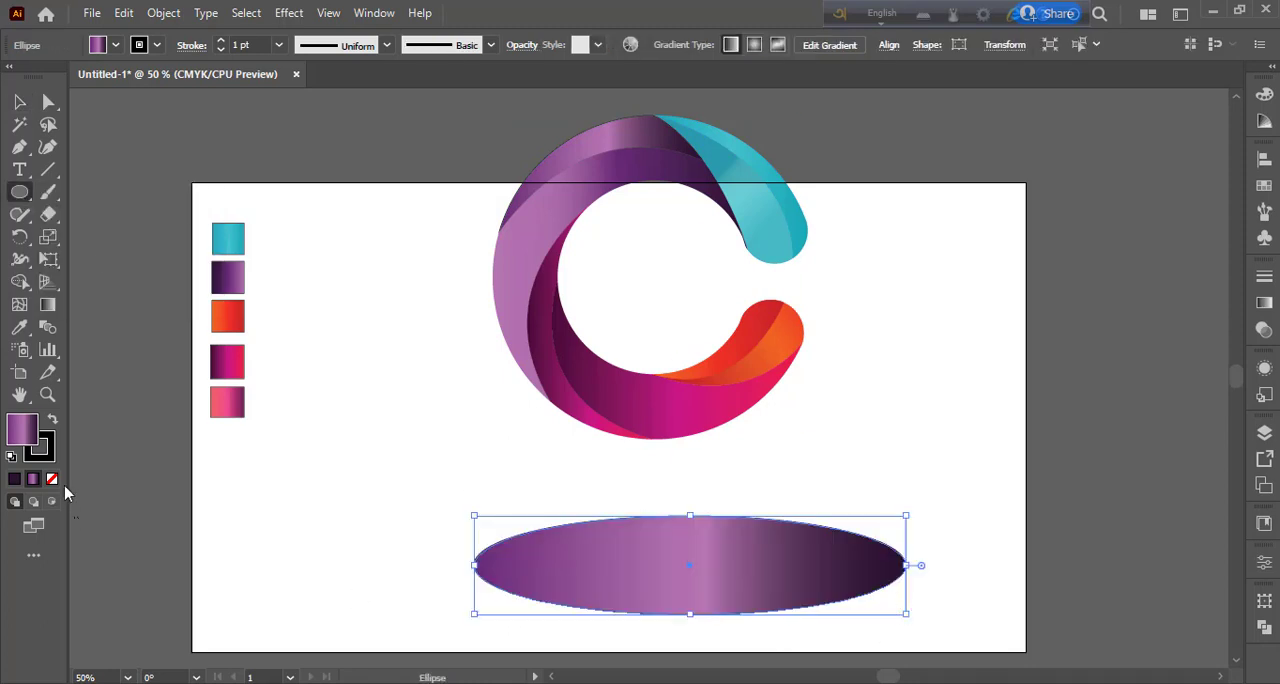
pyautogui.click(53, 421)
pyautogui.click(114, 45)
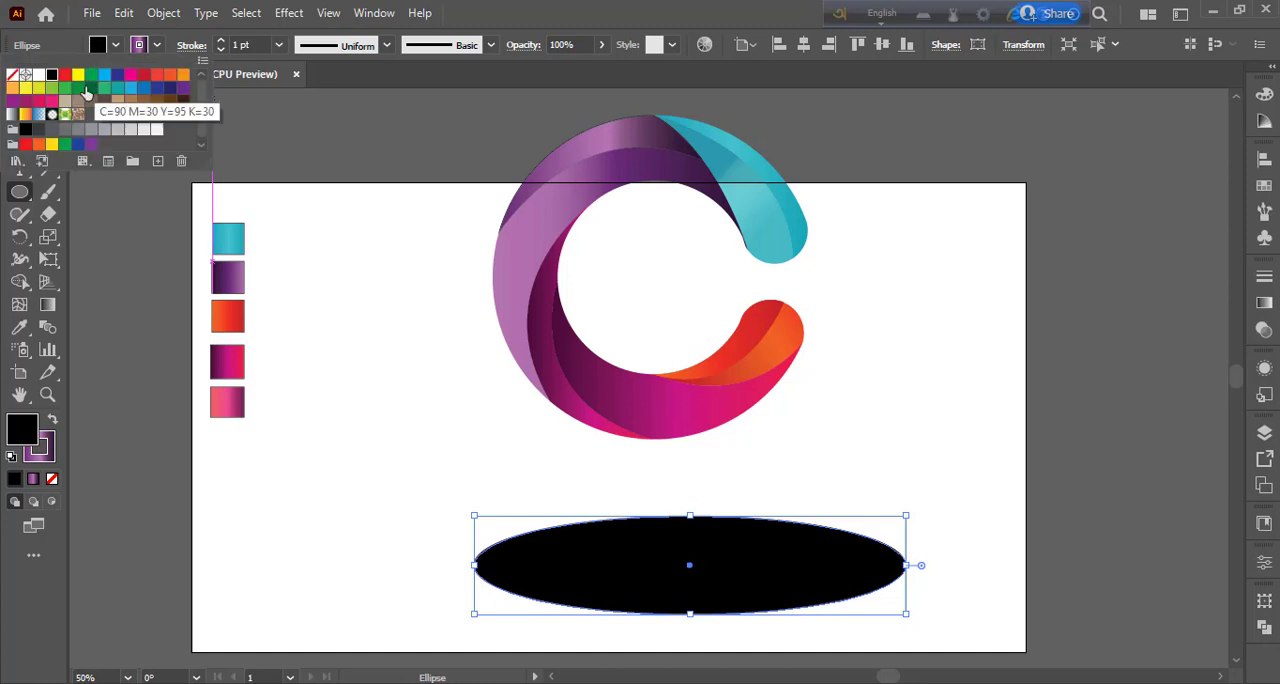
pyautogui.moveTo(601, 44); pyautogui.dragTo(561, 68)
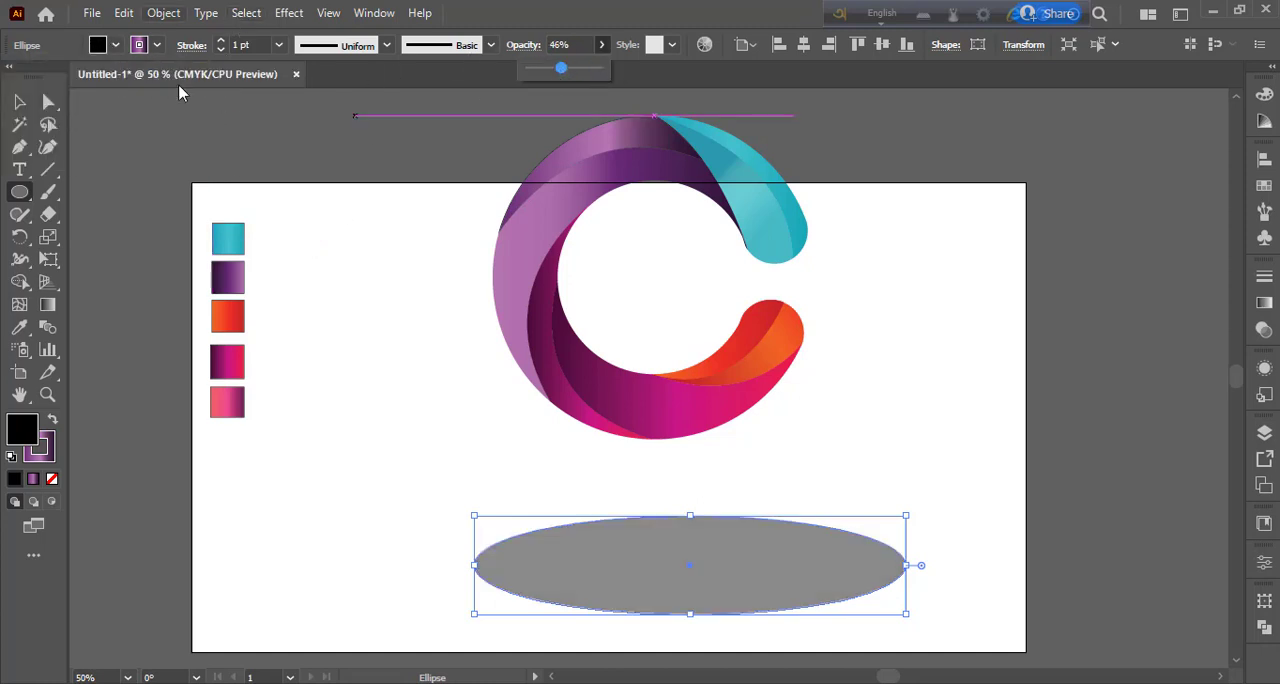
# Step: Apply a Gaussian Blur effect with a radius of 100 pixels to the ellipse
pyautogui.click(288, 12)
pyautogui.moveTo(338, 232)
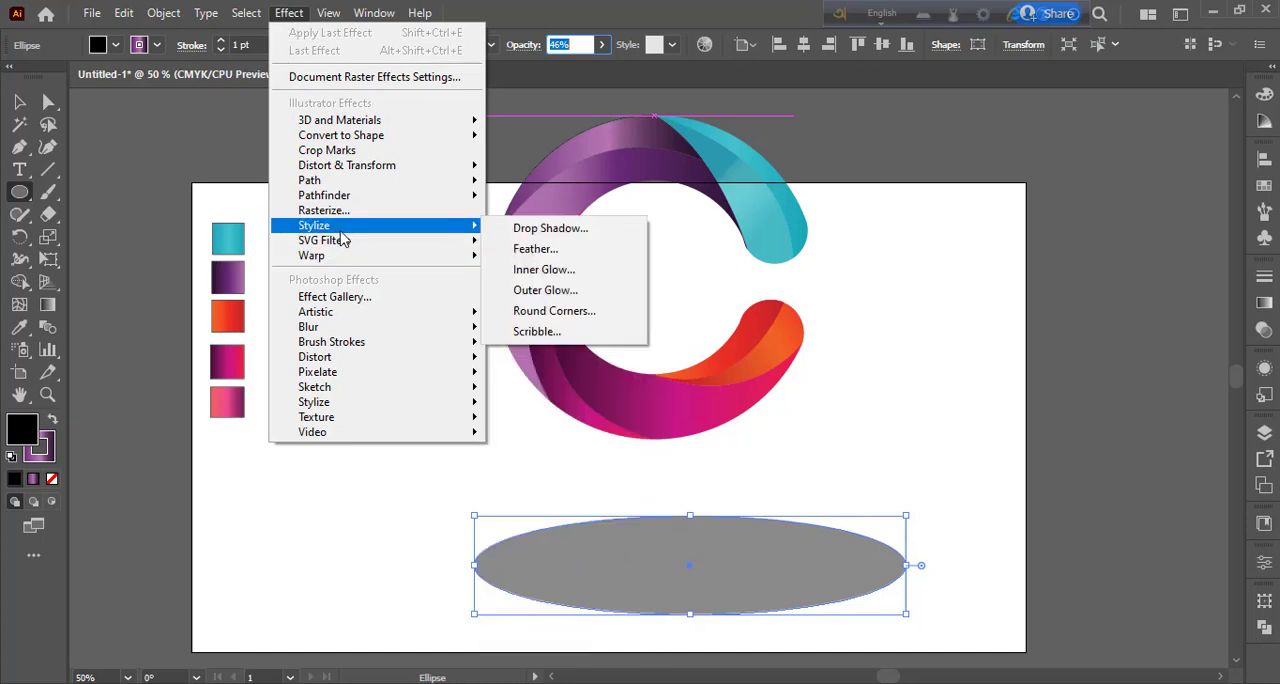
pyautogui.moveTo(338, 256)
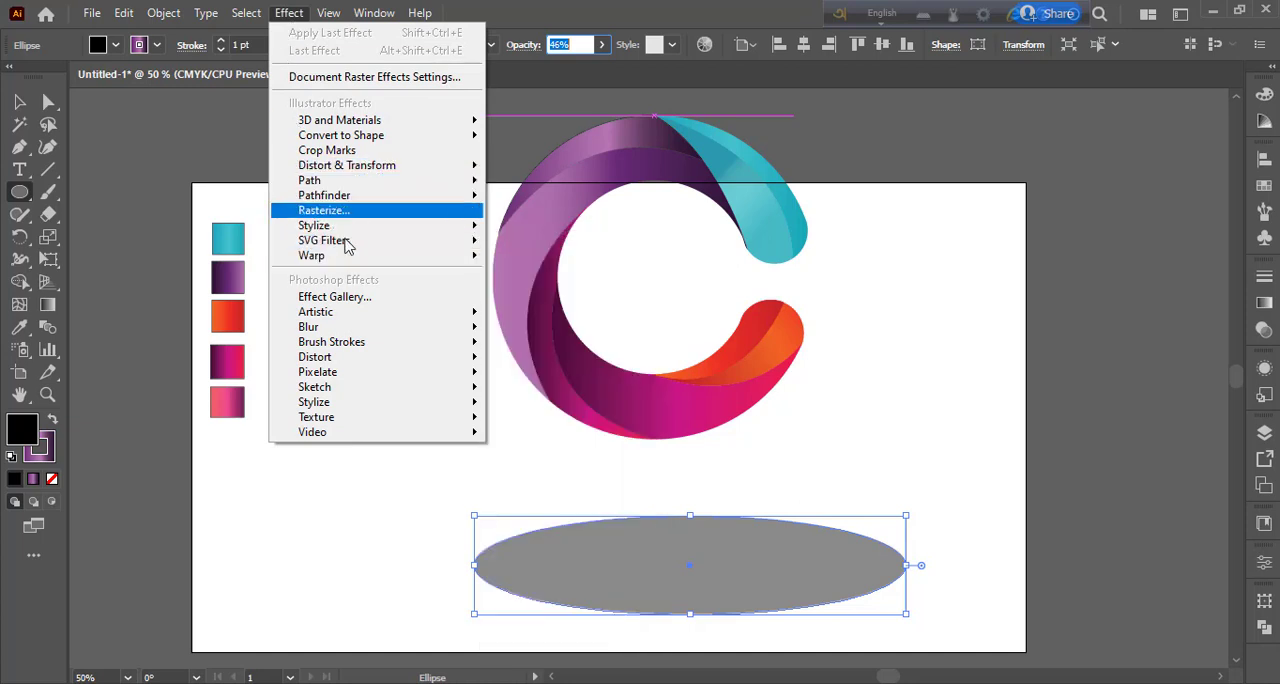
pyautogui.moveTo(350, 330)
pyautogui.click(545, 334)
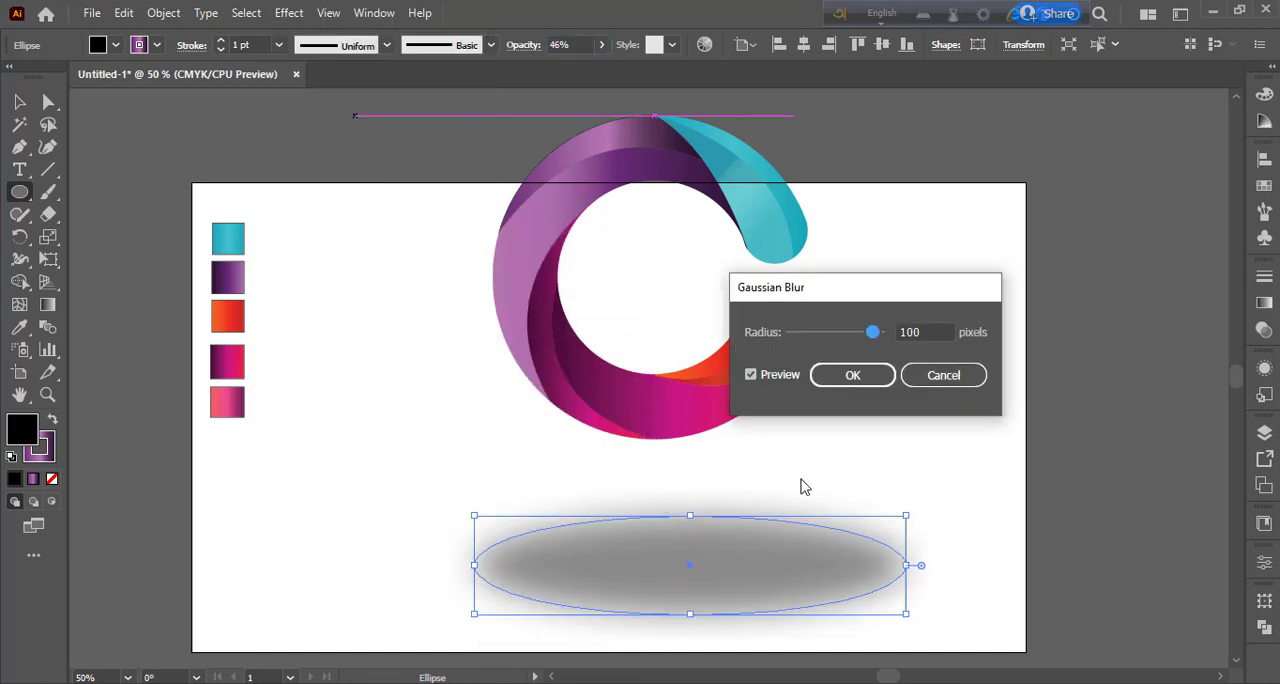
pyautogui.click(852, 375)
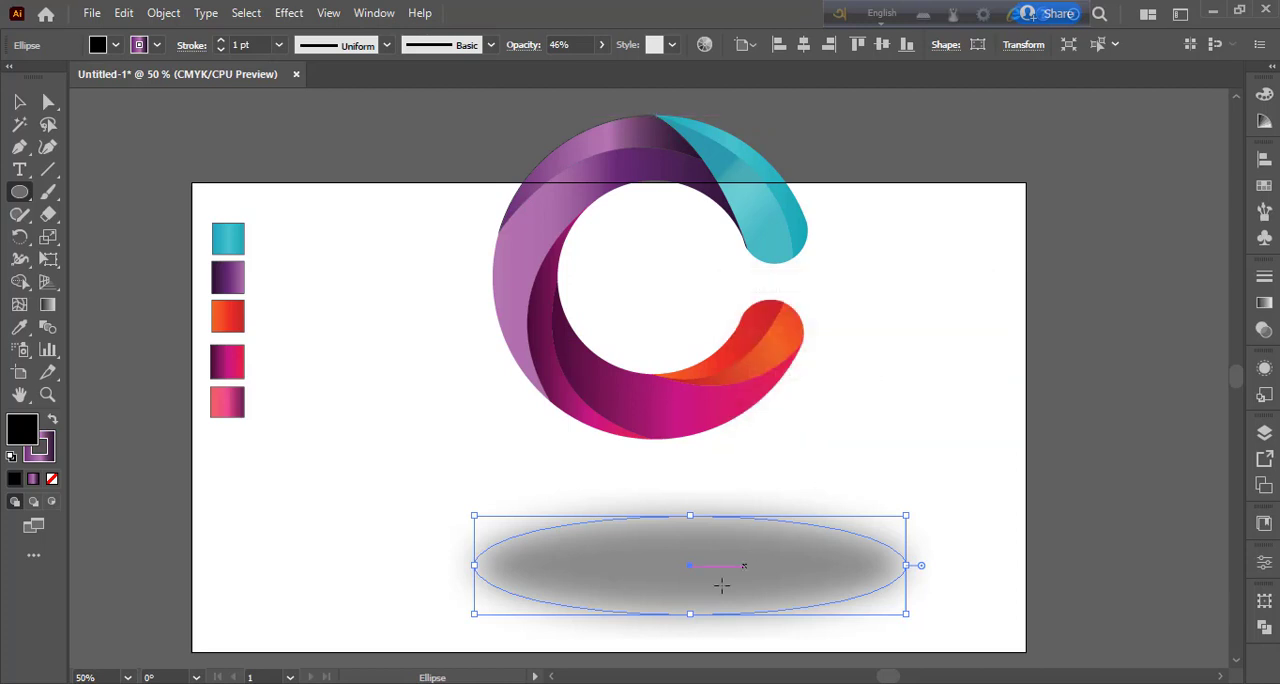
# Step: Move the blurred ellipse up under the base of the C and send it behind the logo
pyautogui.press('v')
pyautogui.hotkey('ctrl', 'shift', 'a')
pyautogui.moveTo(679, 573); pyautogui.dragTo(636, 458)
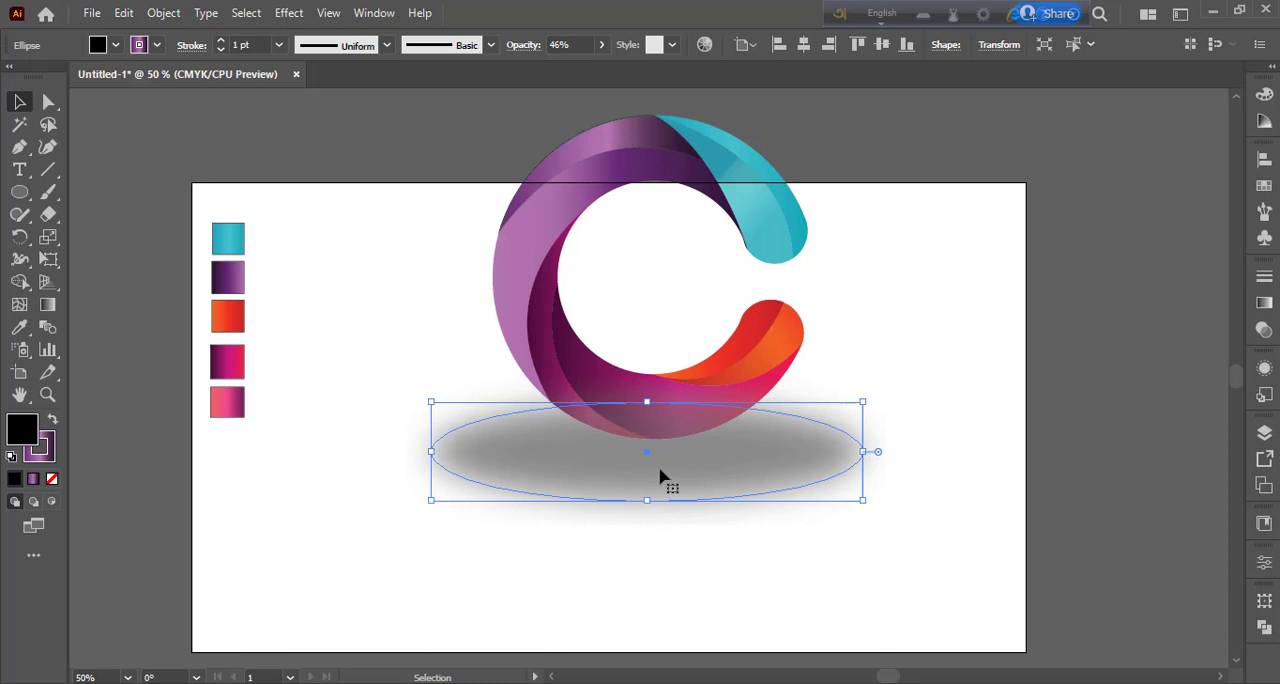
pyautogui.hotkey('ctrl', 'shift', '[')
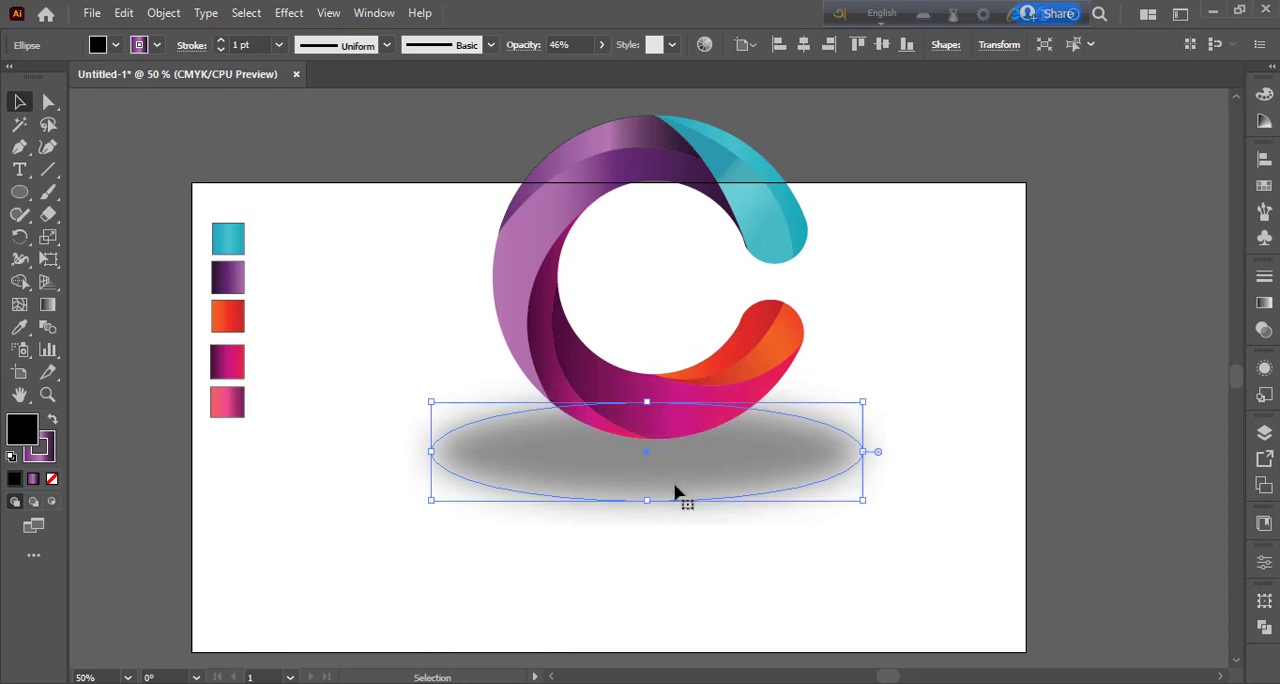
# Step: Lower the shadow ellipse's opacity to 17% and move the C together with its shadow down onto the artboard
pyautogui.click(601, 46)
pyautogui.moveTo(548, 73); pyautogui.dragTo(547, 73)
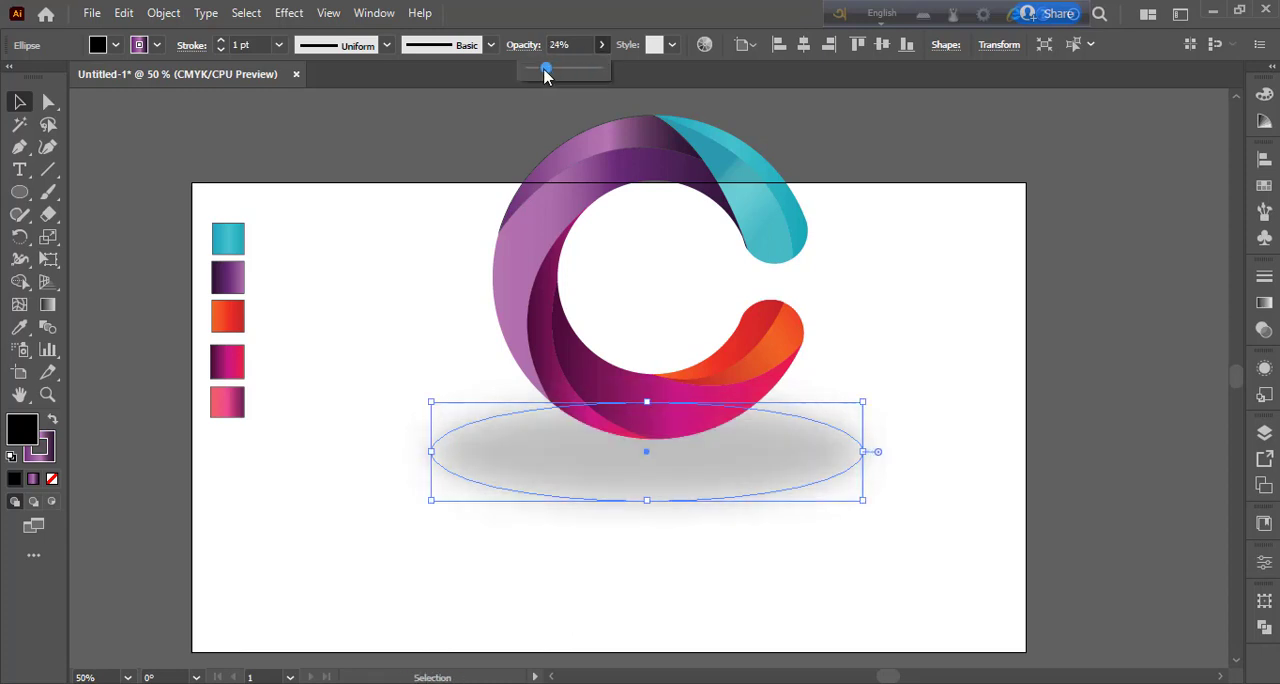
pyautogui.click(22, 103)
pyautogui.click(366, 300)
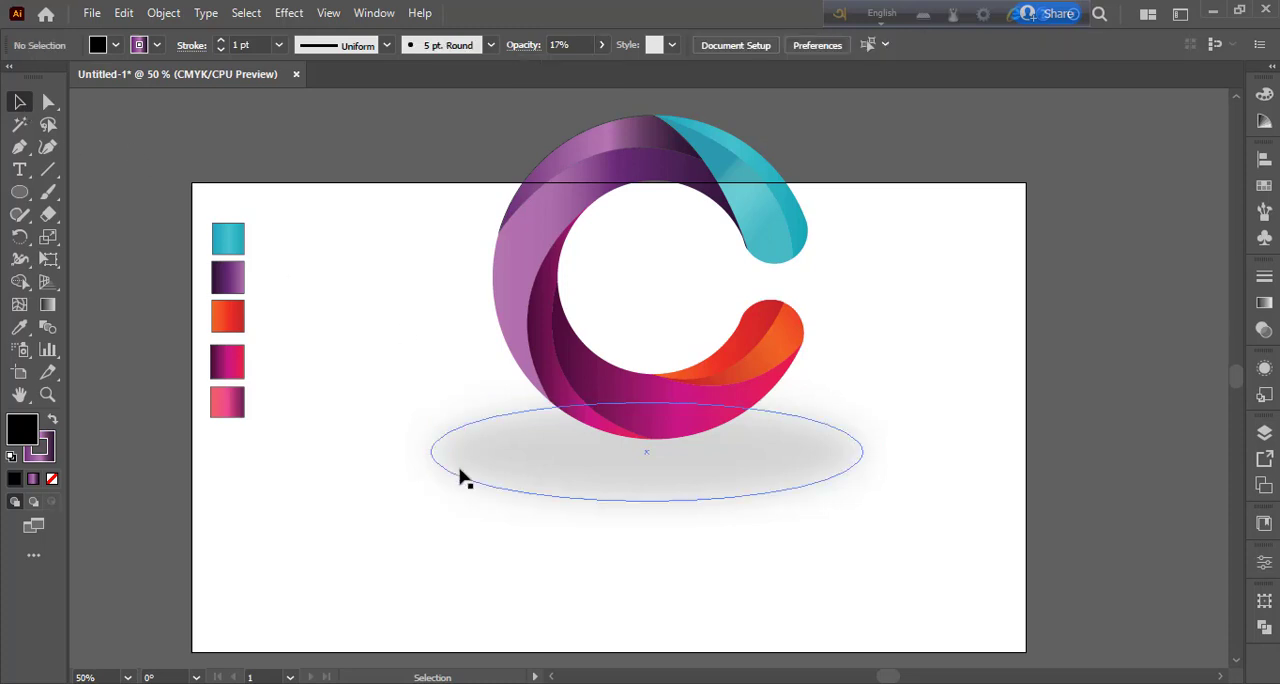
pyautogui.moveTo(407, 255); pyautogui.dragTo(665, 506)
pyautogui.click(915, 472)
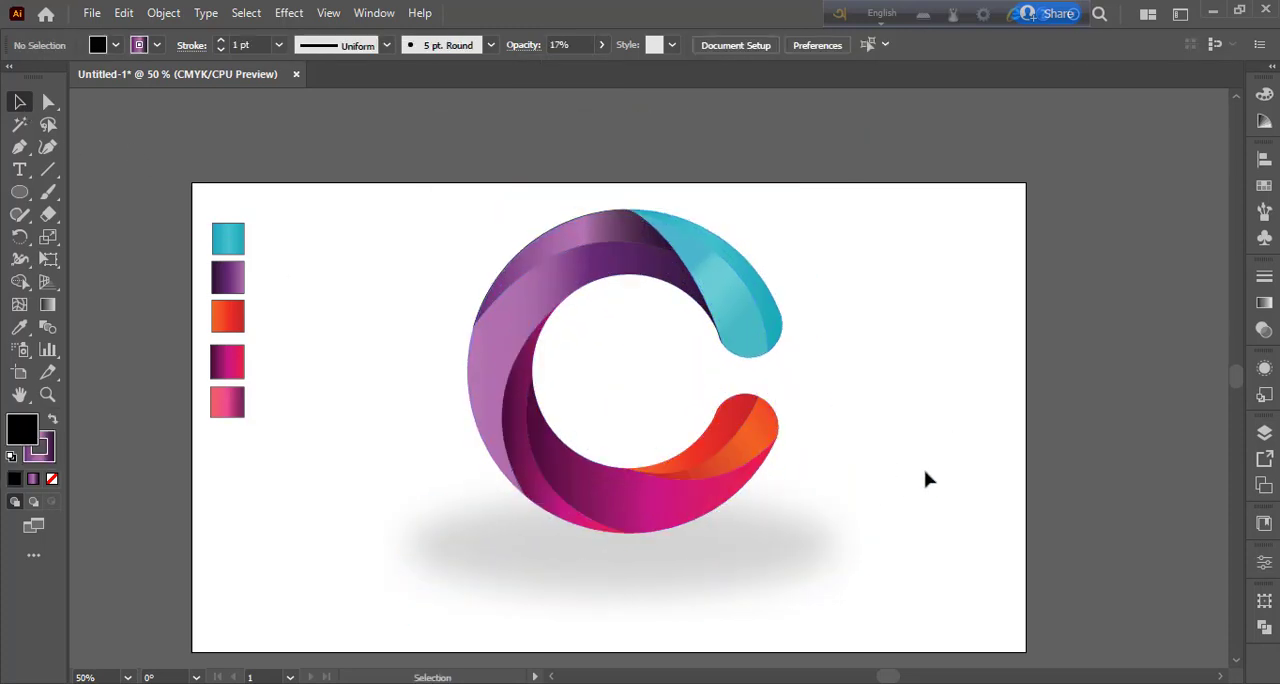